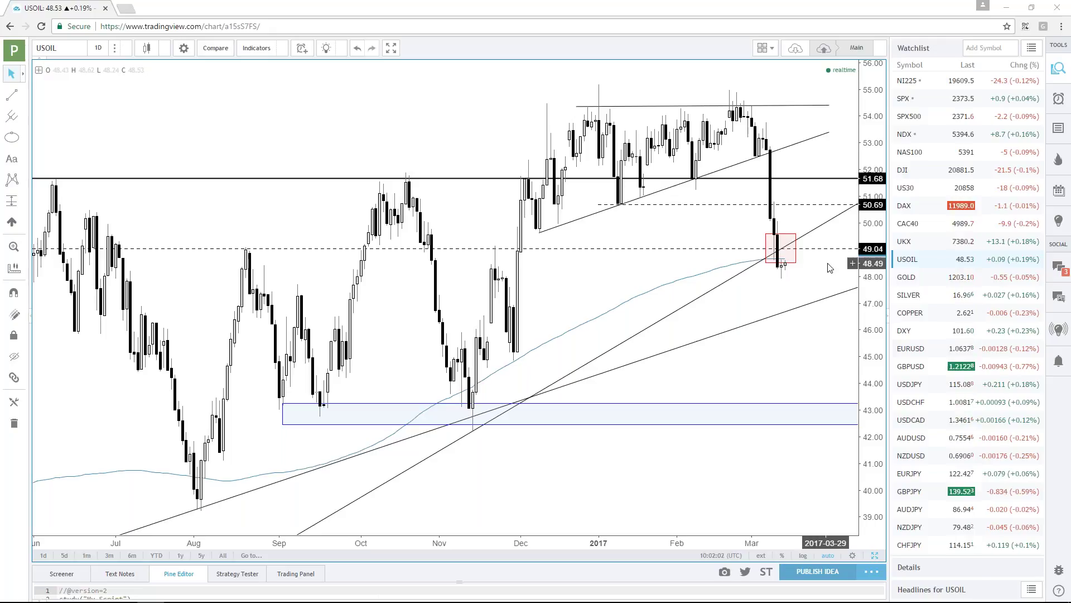
Collapse the watchlist and zoom the USOIL daily chart to show its trendlines and zones
scroll(587, 299, "up", 2)
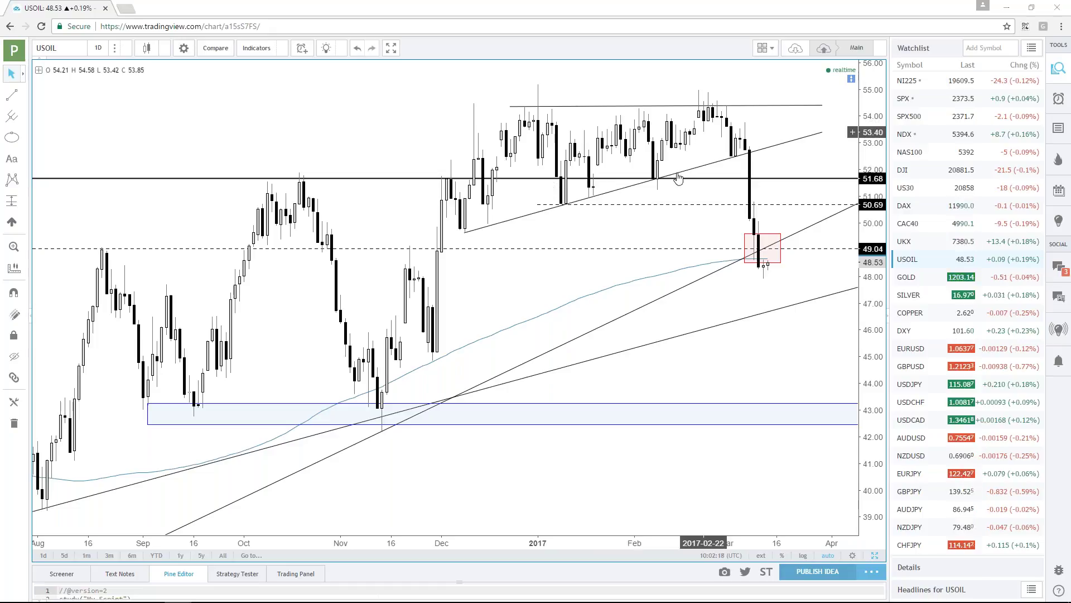
left_click(1058, 68)
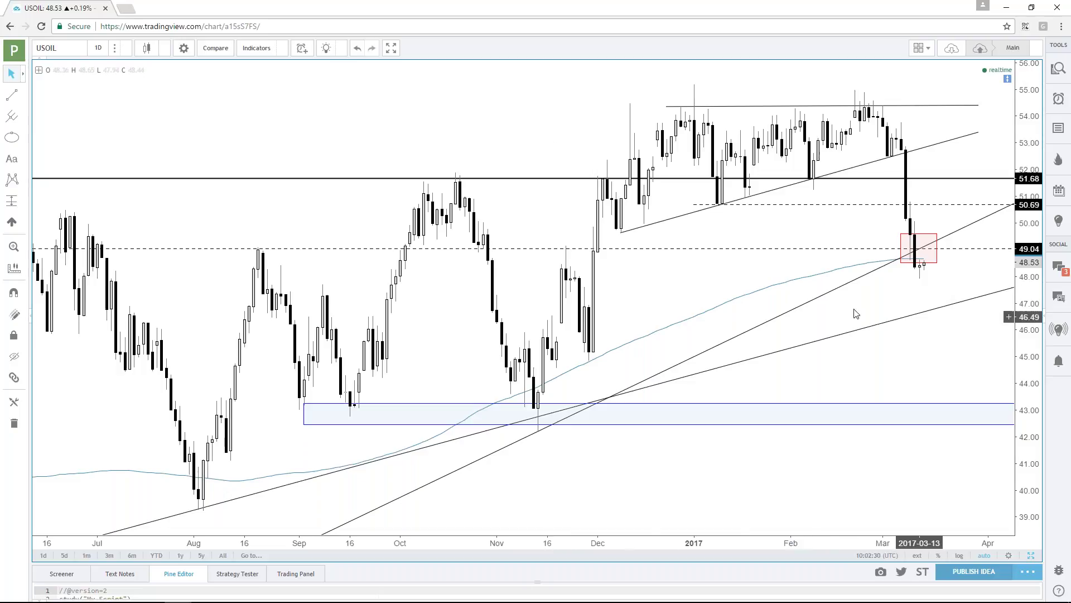
scroll(643, 305, "up", 1)
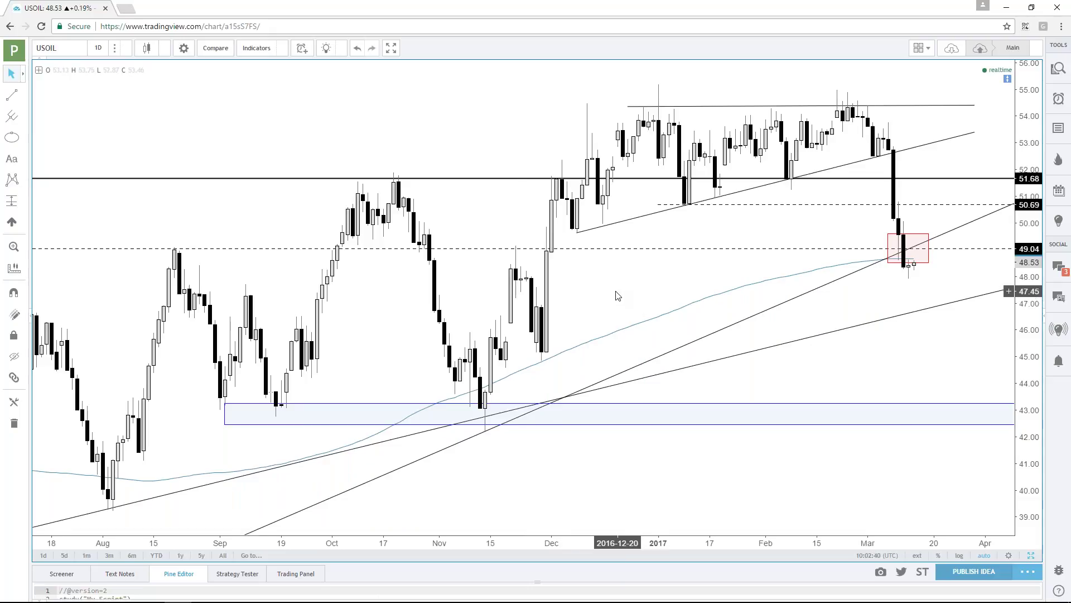
scroll(618, 296, "up", 2)
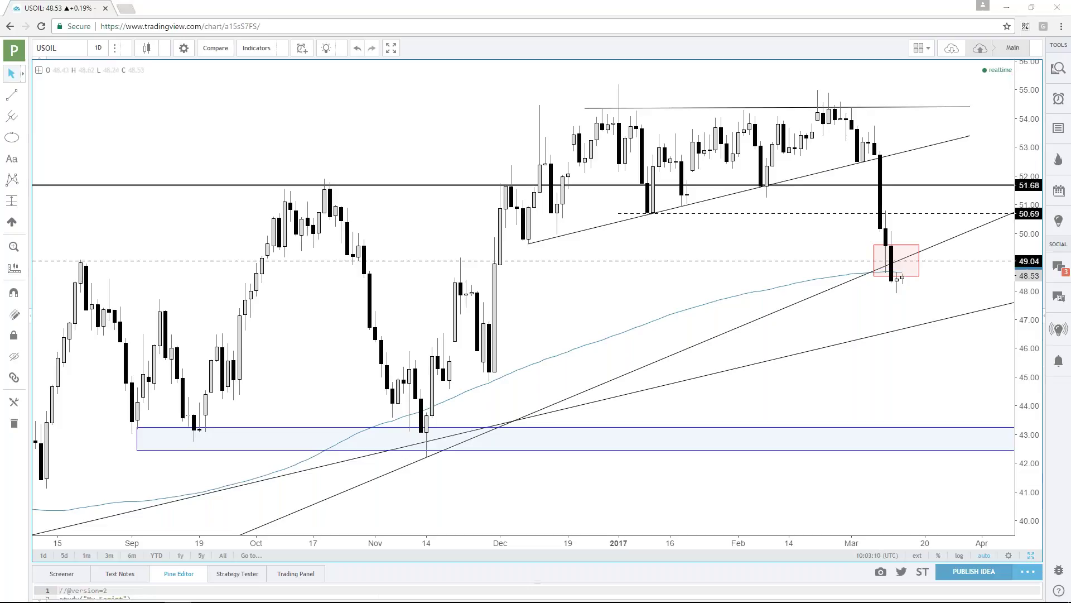
key("alt+Tab")
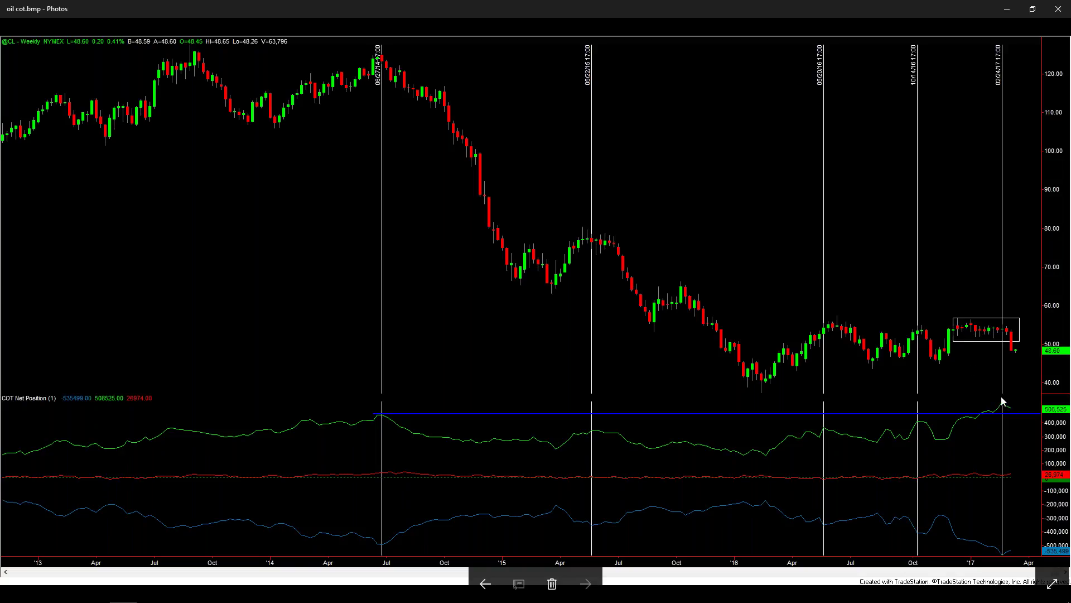
Minimize Photos and nudge the red zone box on the USOIL chart slightly lower
left_click(1008, 14)
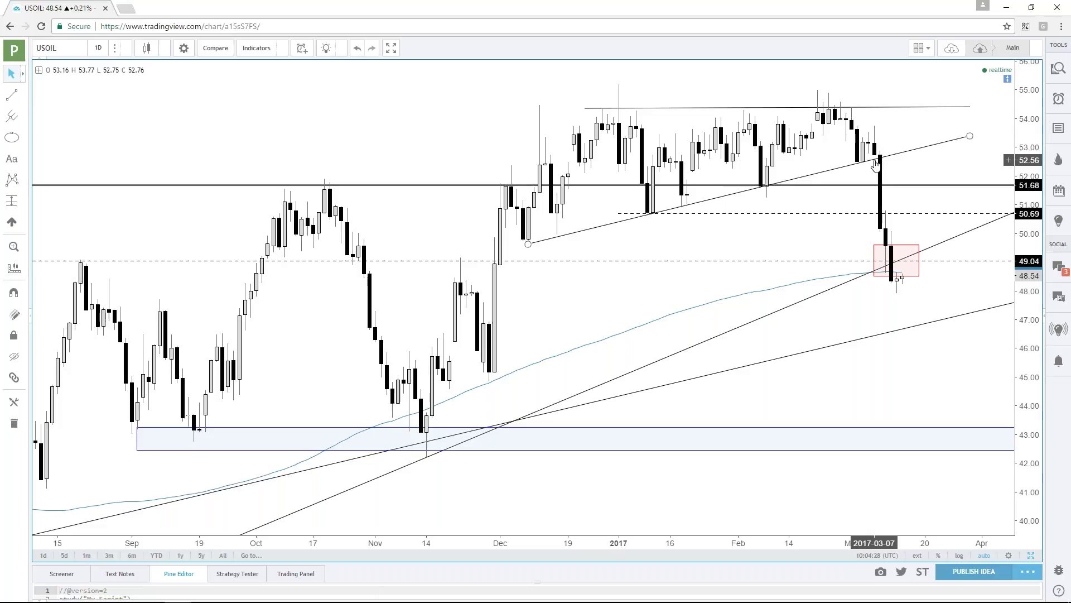
left_click_drag(903, 244, 903, 255)
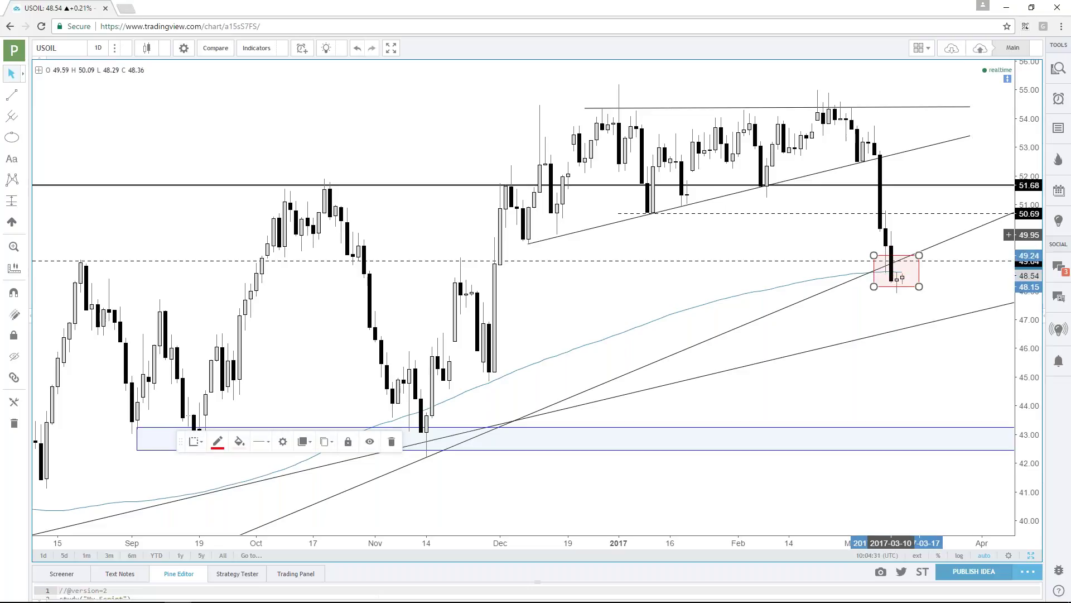
left_click(806, 245)
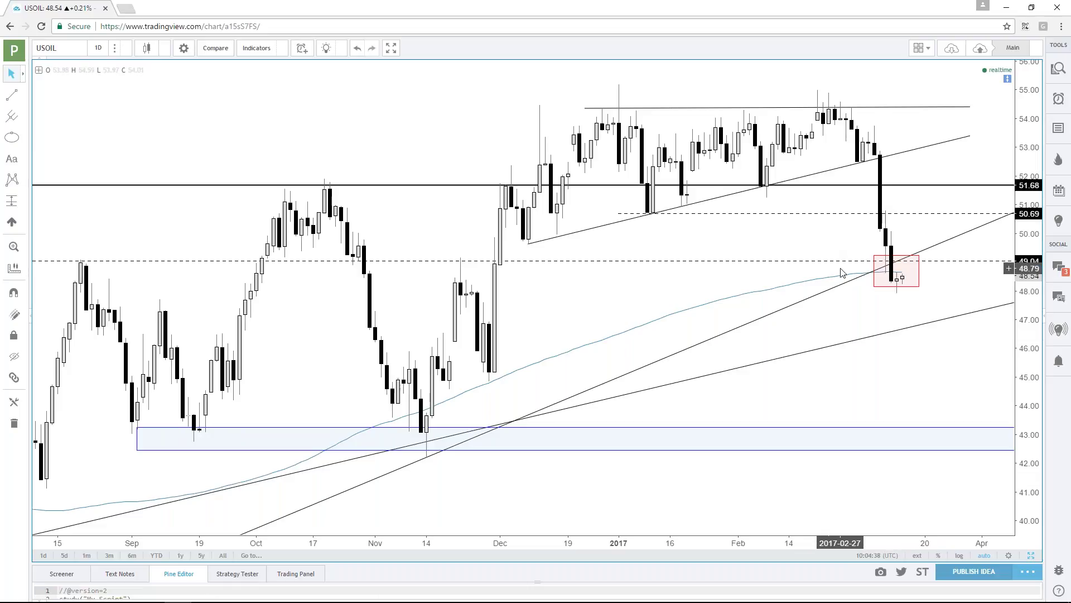
key("alt+Tab")
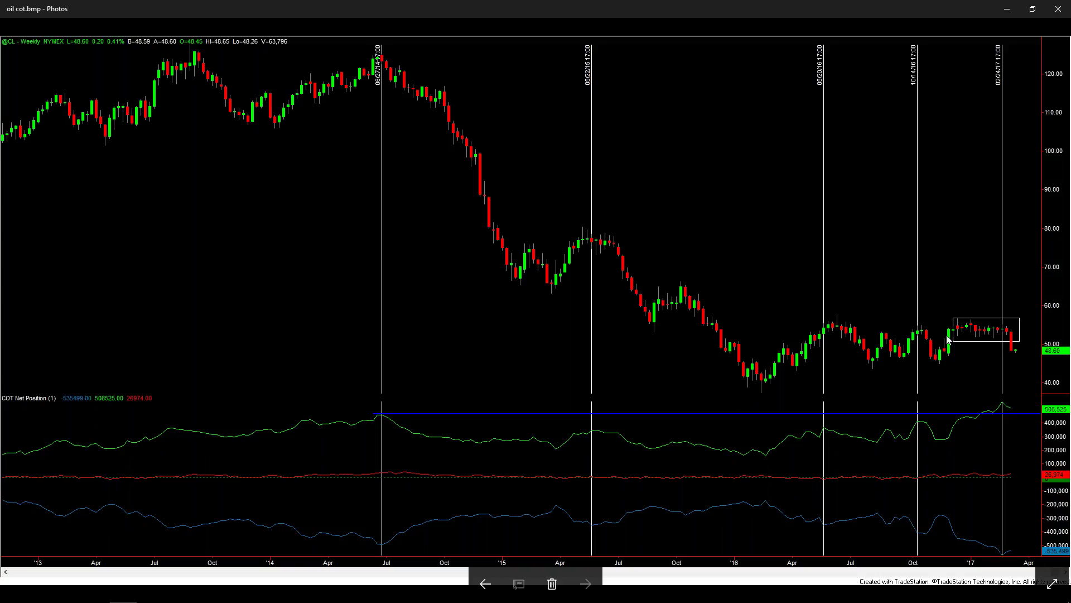
Minimize the oil COT image in Photos to return to the USOIL chart
left_click(1006, 10)
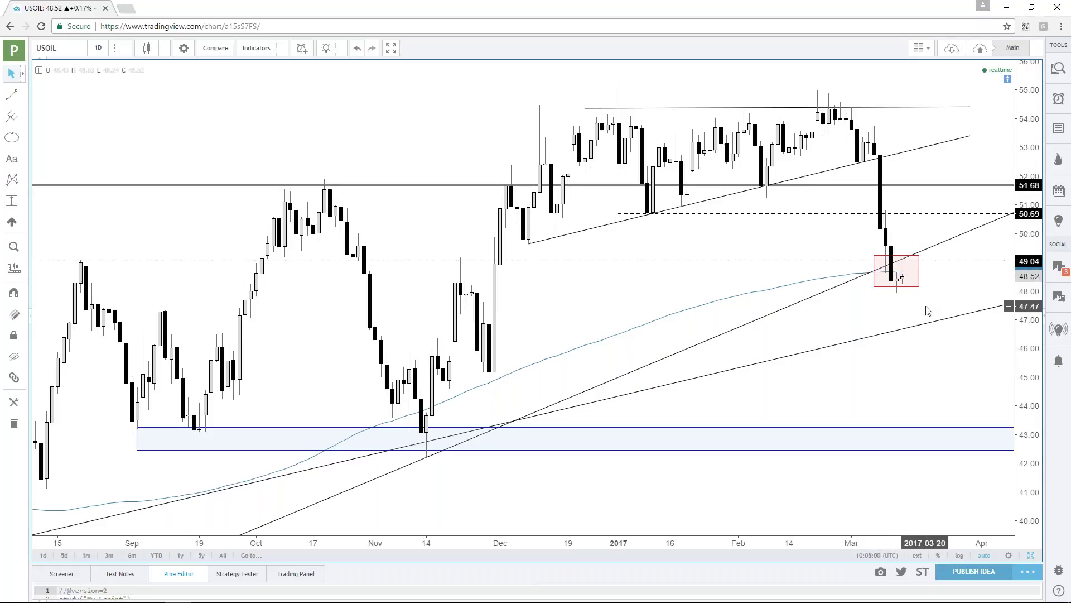
Switch the USOIL chart to 1-week candles
scroll(927, 311, "down", 4)
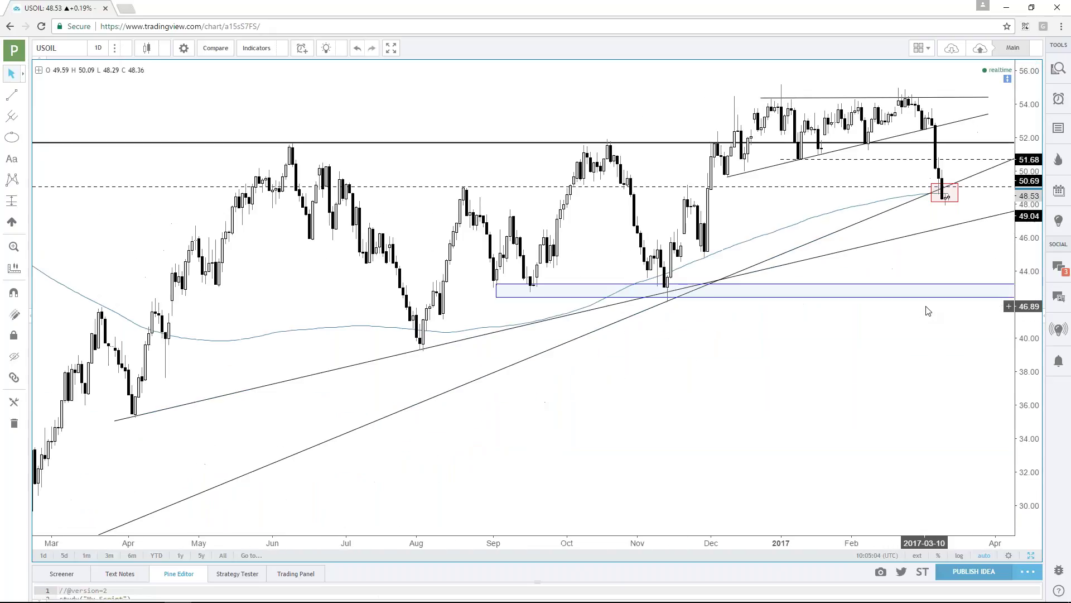
scroll(927, 308, "up", 3)
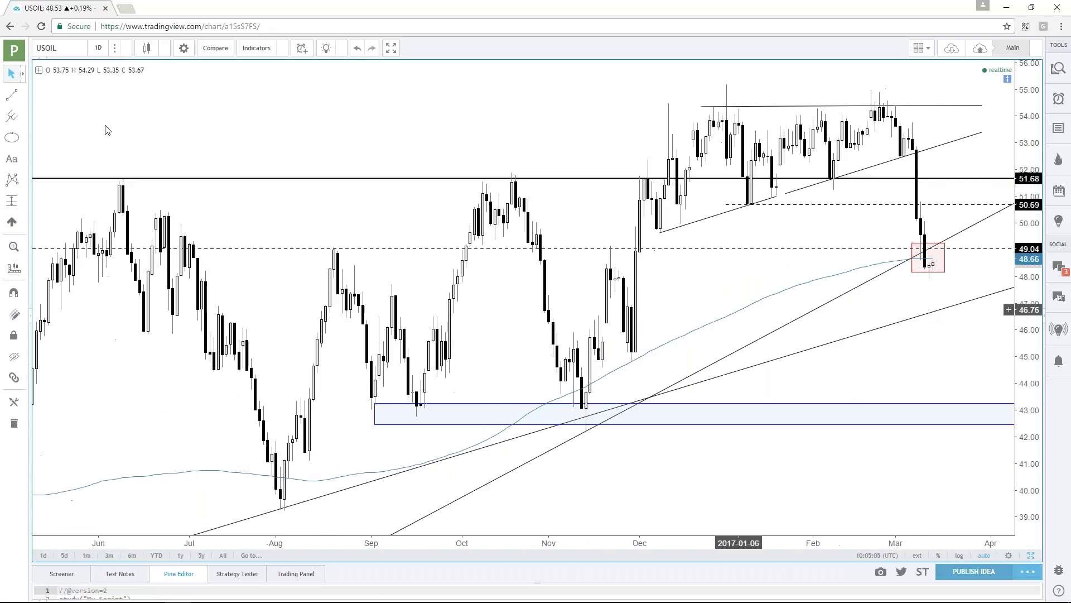
left_click(97, 48)
left_click(125, 249)
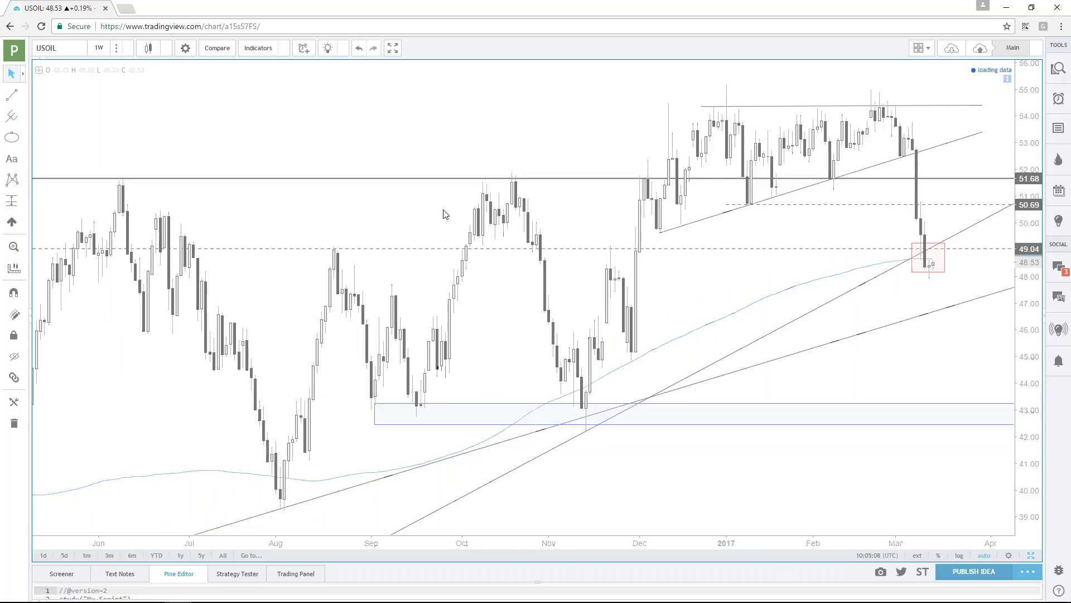
Inspect the upper rising trendline and the 51.68 resistance line on the weekly chart
scroll(466, 316, "up", 3)
scroll(664, 316, "down", 1)
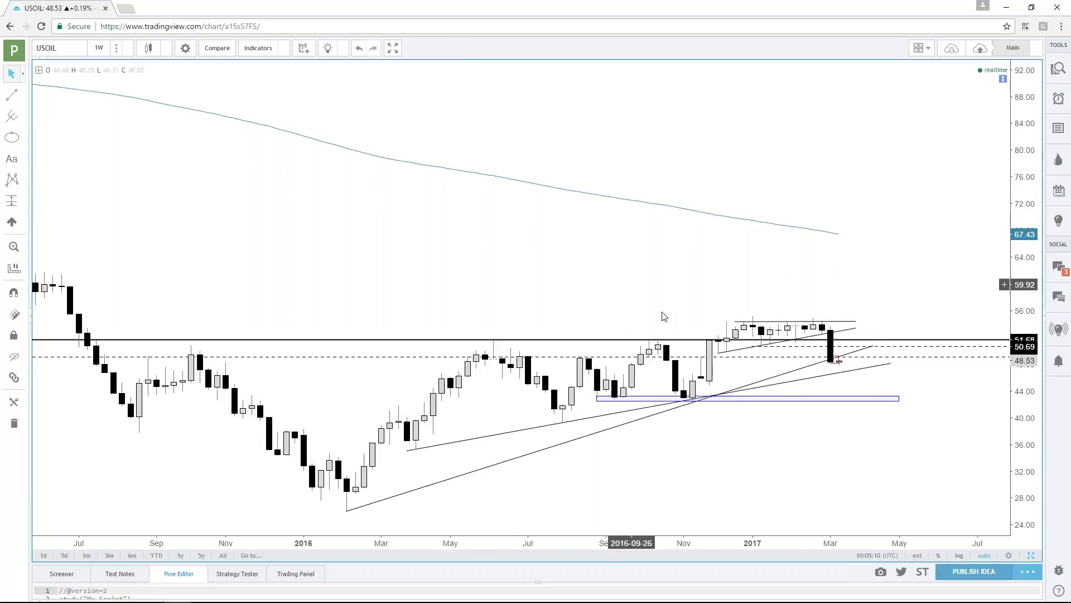
left_click(831, 332)
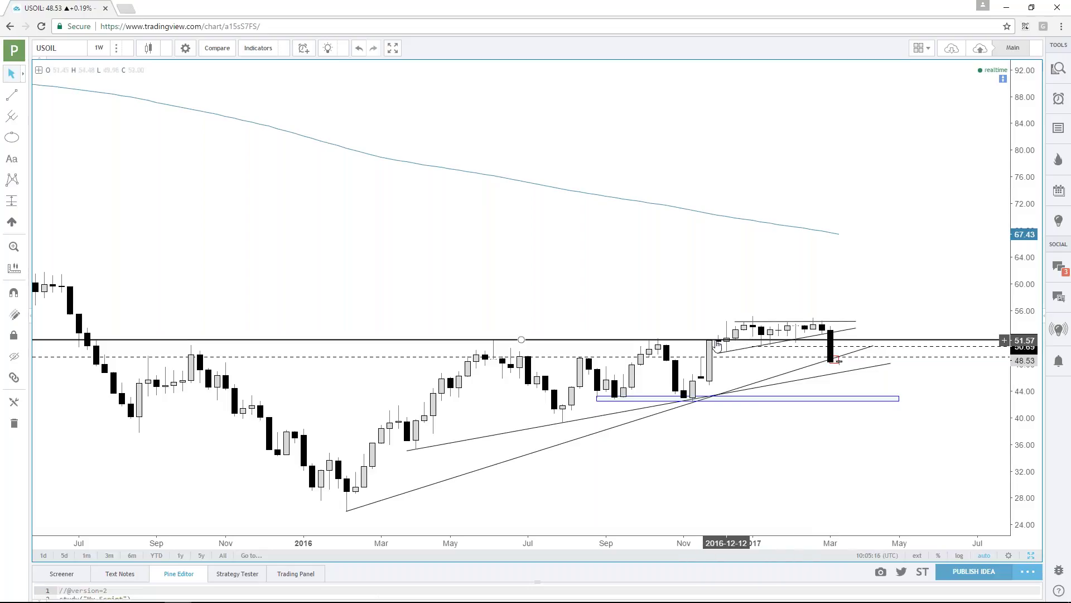
left_click(589, 338)
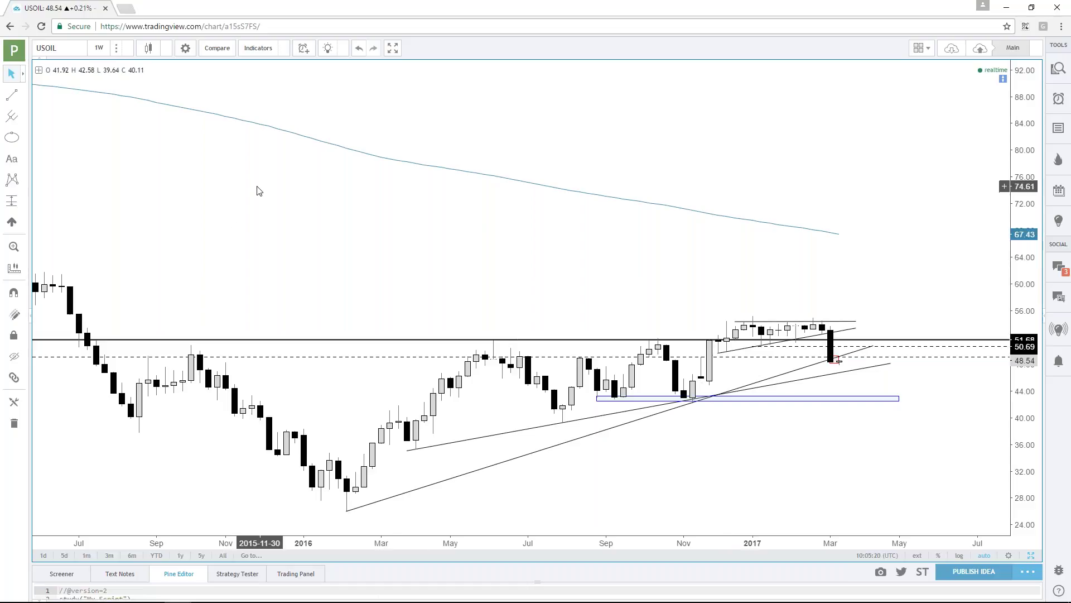
left_click(99, 48)
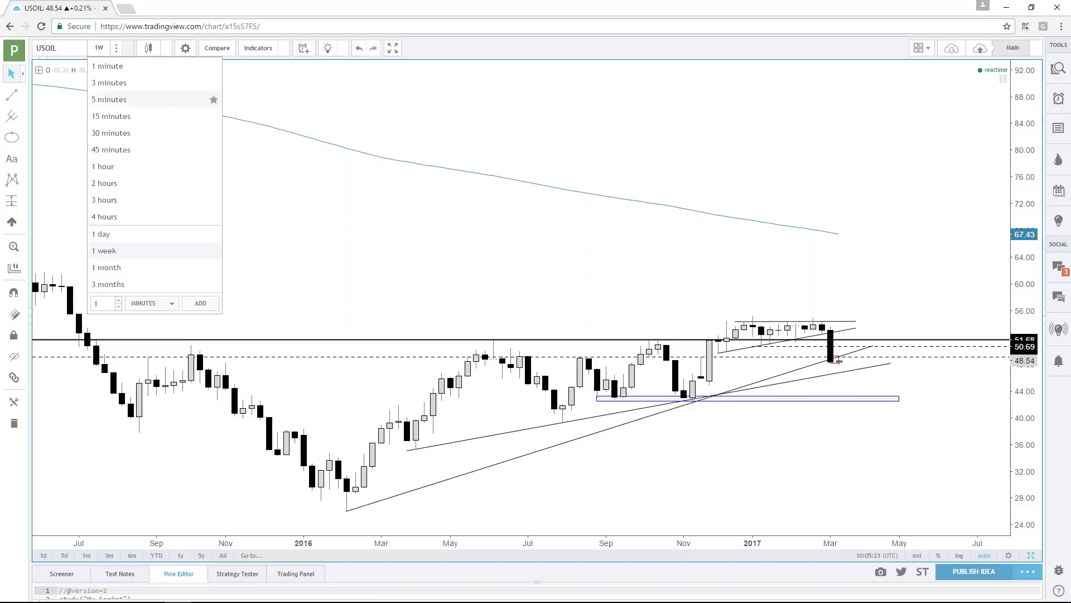
Return to daily candles and resize the red zone box from its lower-left corner
left_click(115, 233)
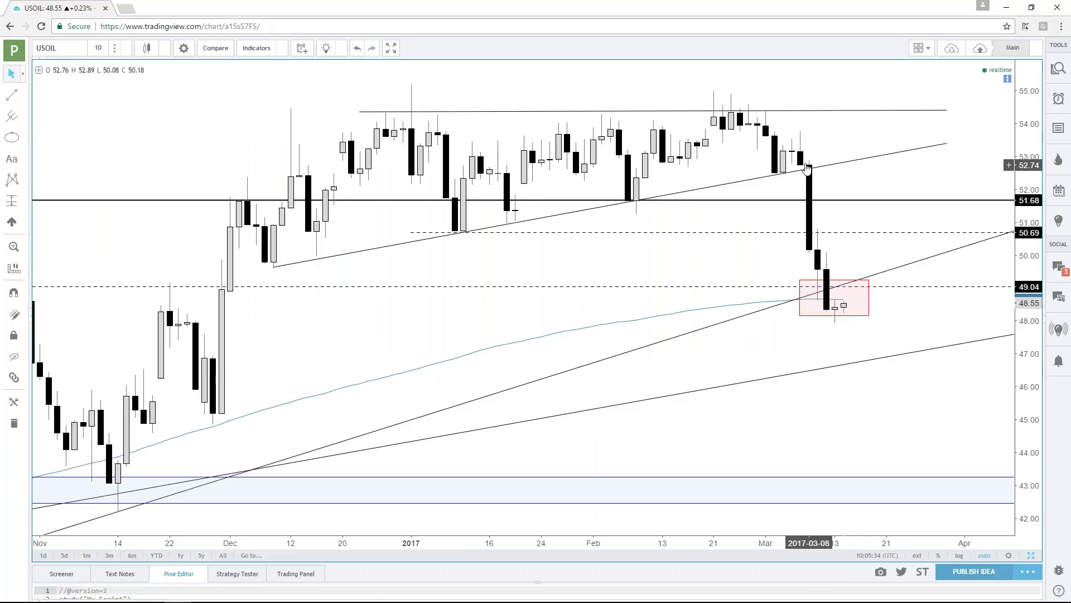
left_click(805, 317)
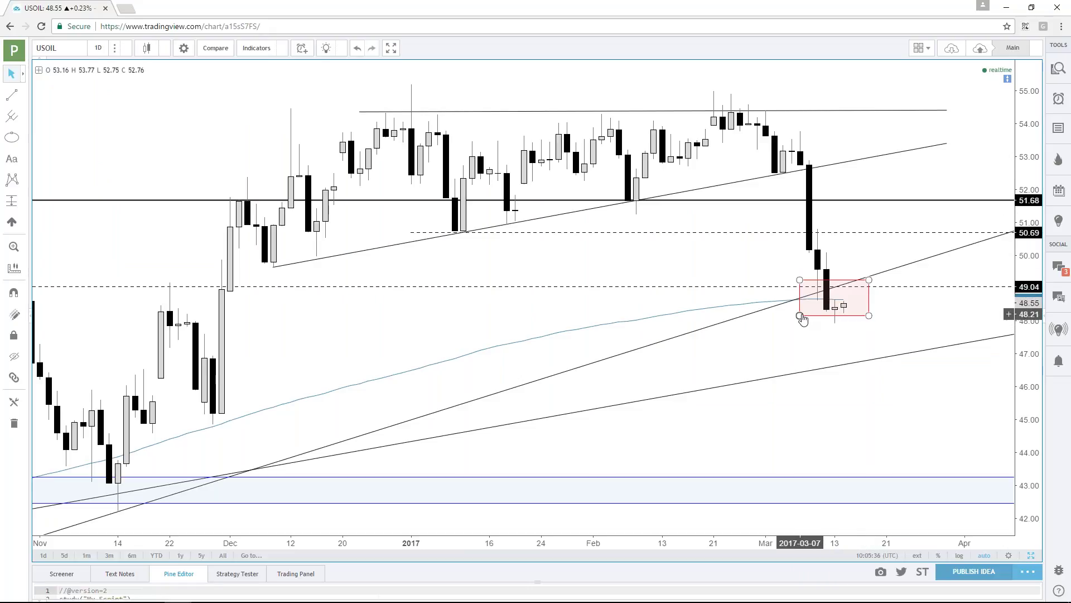
left_click_drag(806, 319, 806, 347)
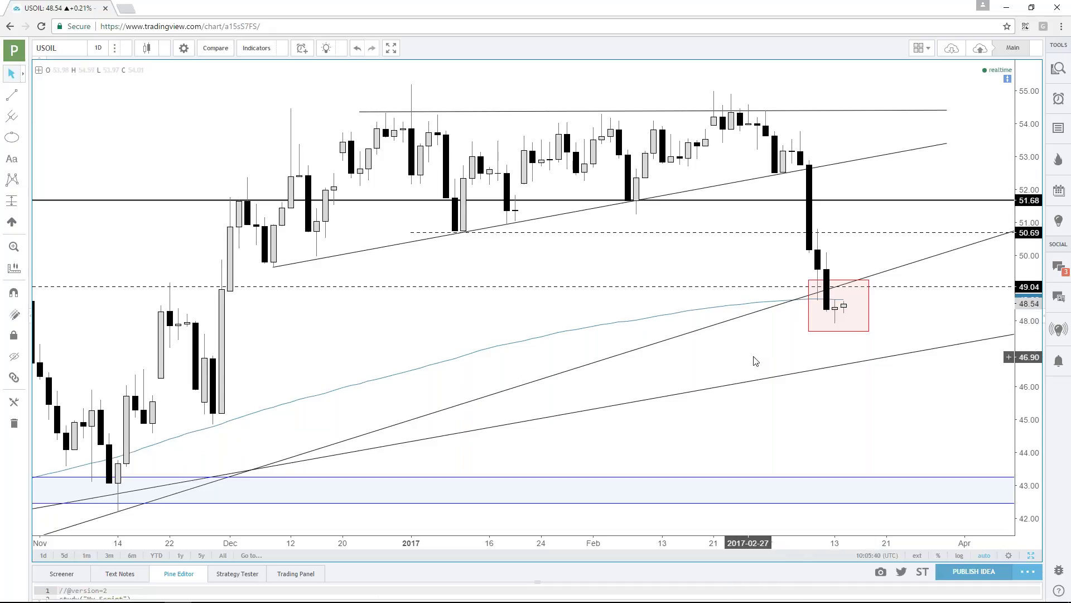
Move the red zone box down onto the lower rising trendline, around 46.4–47.3
scroll(793, 373, "down", 1)
scroll(794, 374, "down", 2)
scroll(795, 372, "down", 1)
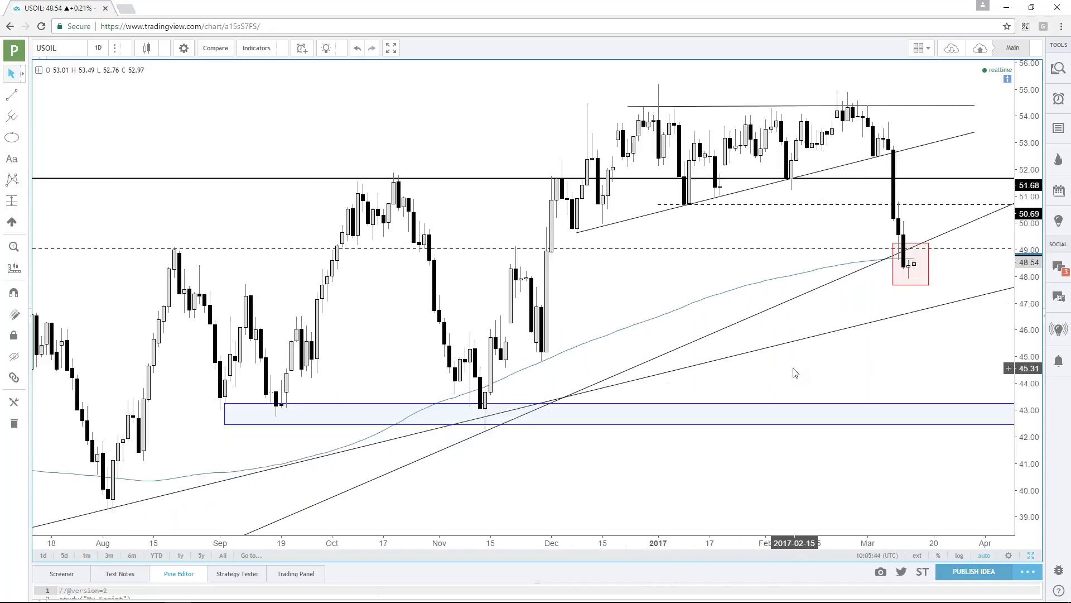
scroll(795, 373, "down", 3)
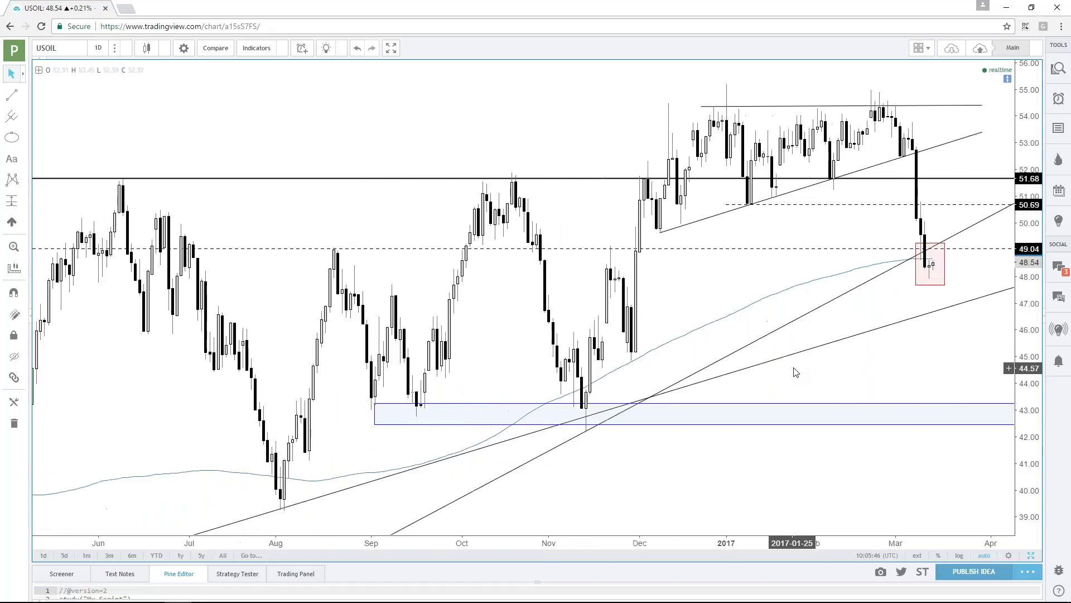
scroll(796, 371, "down", 1)
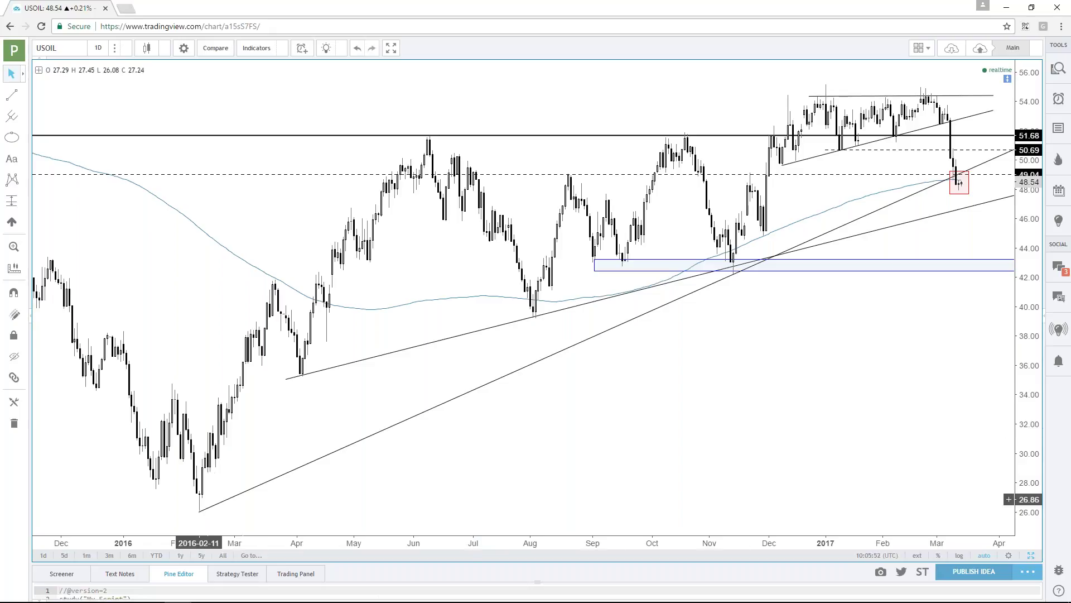
scroll(753, 410, "up", 1)
scroll(754, 409, "up", 2)
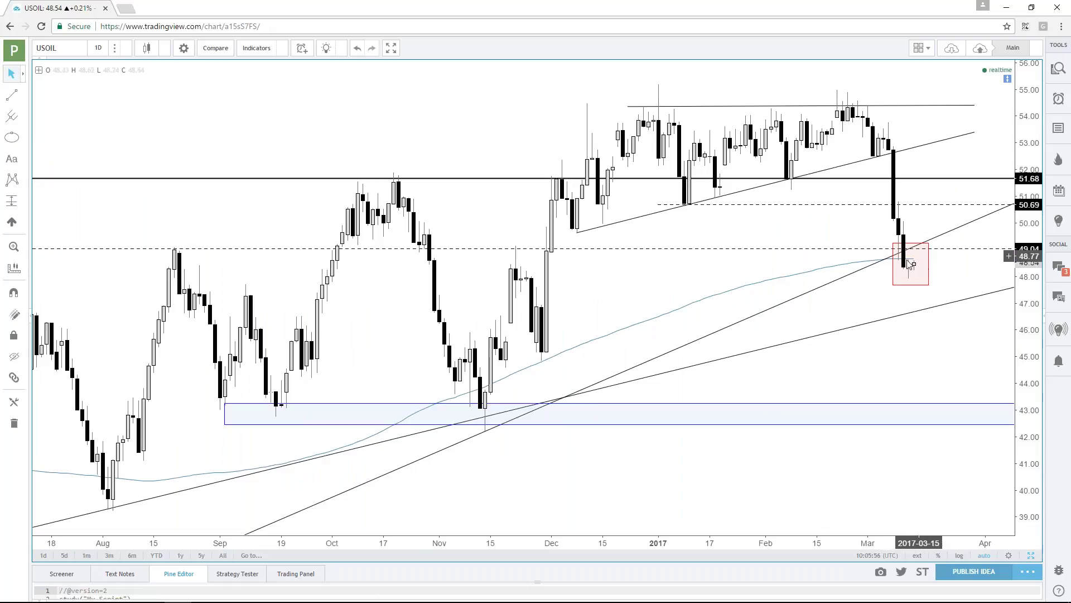
scroll(837, 442, "down", 3)
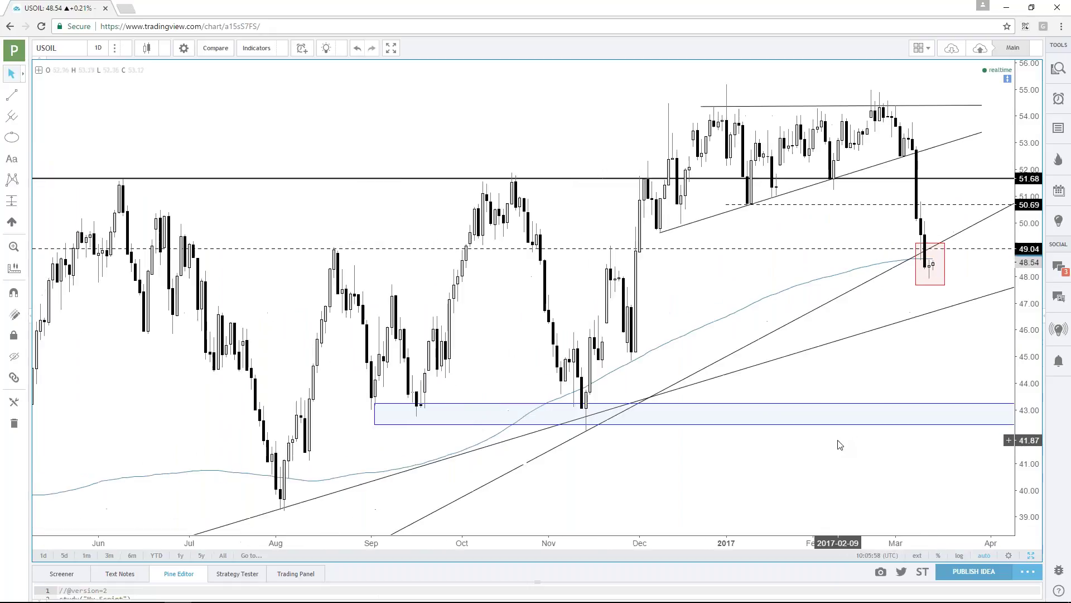
scroll(872, 421, "down", 4)
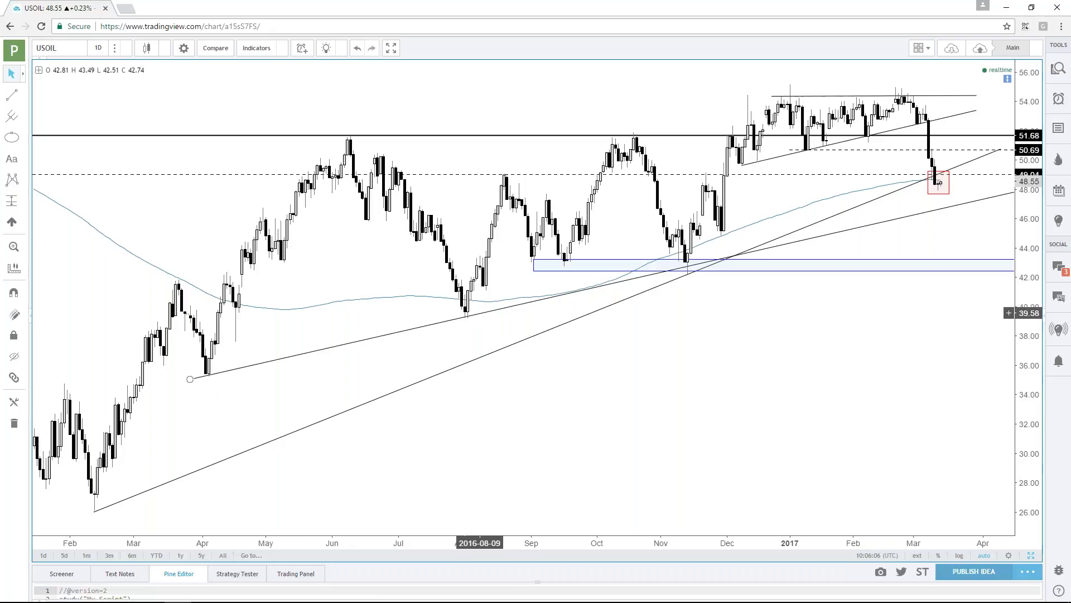
left_click_drag(934, 240, 874, 241)
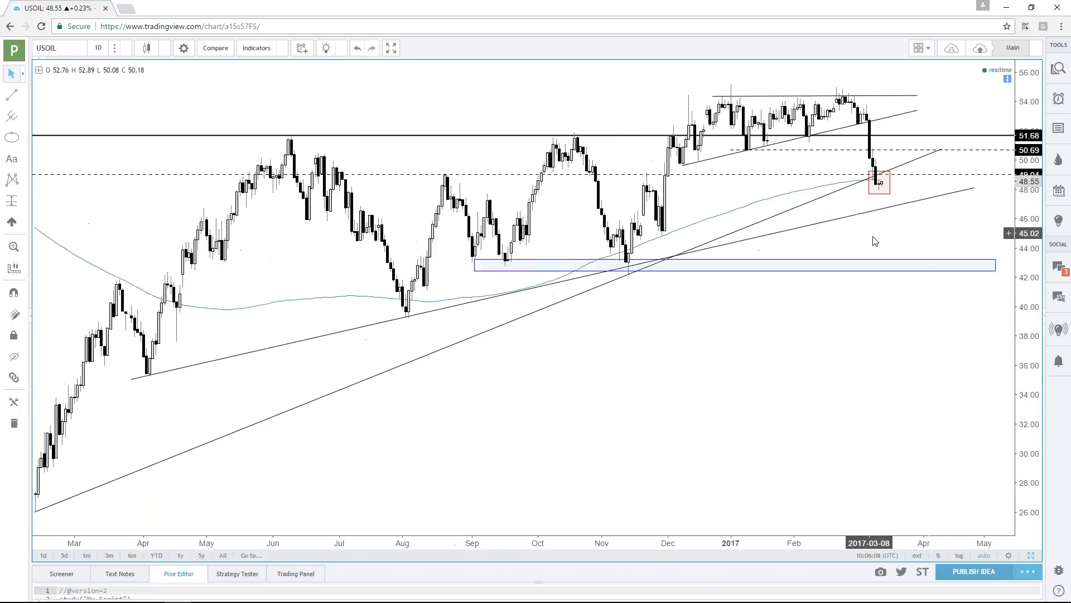
mouse_move(877, 193)
left_mouse_down()
mouse_move(886, 223)
mouse_move(879, 199)
mouse_move(875, 213)
left_mouse_up()
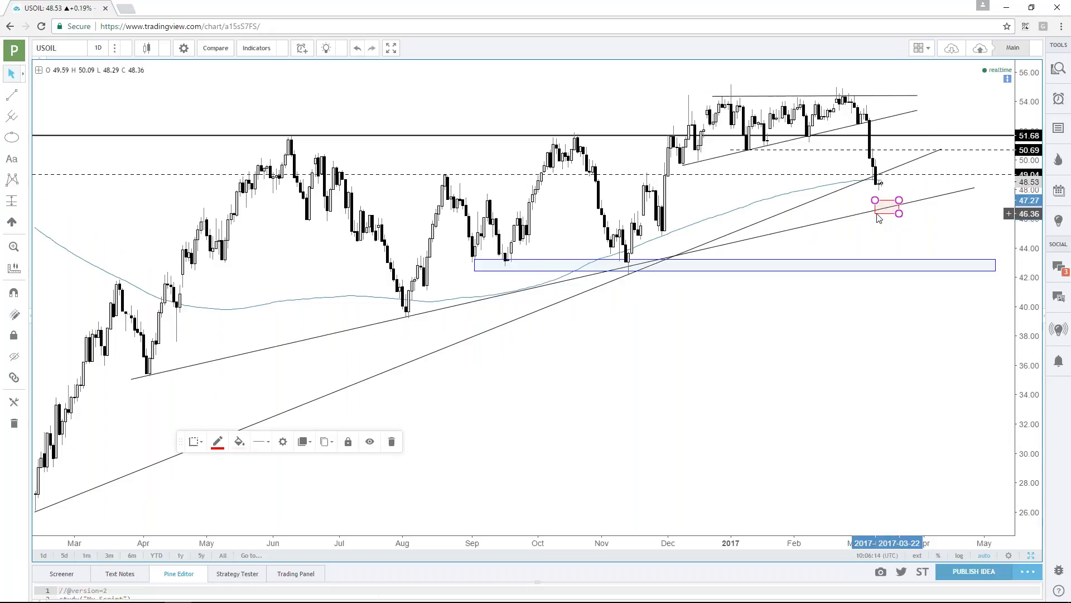
Shift the red target box slightly right along the lower trendline, ahead of the latest candles
left_click(882, 326)
scroll(882, 325, "up", 5)
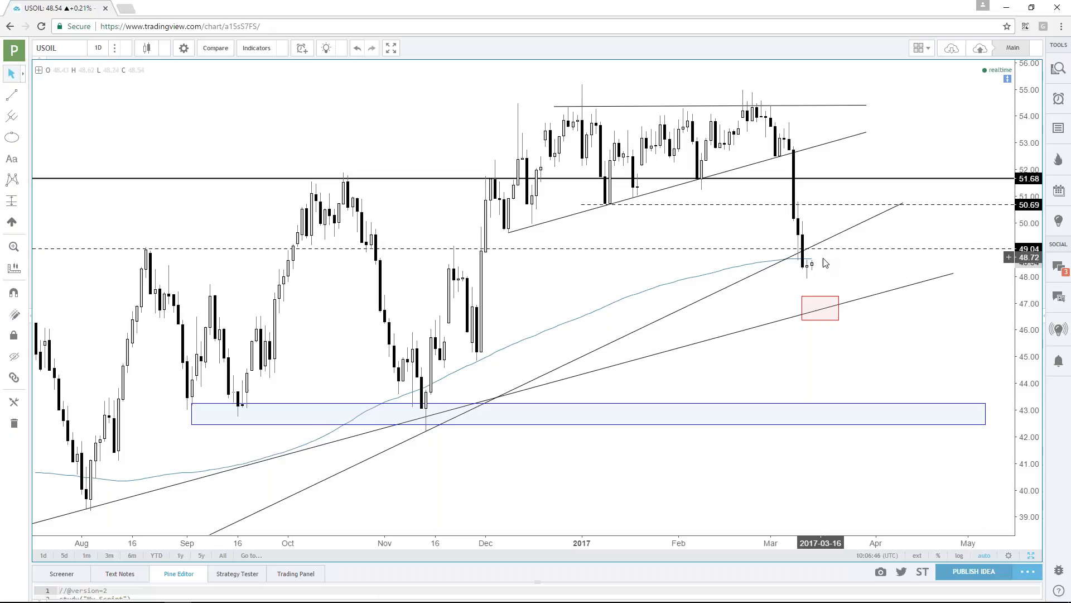
left_click(824, 320)
left_click_drag(824, 319, 834, 318)
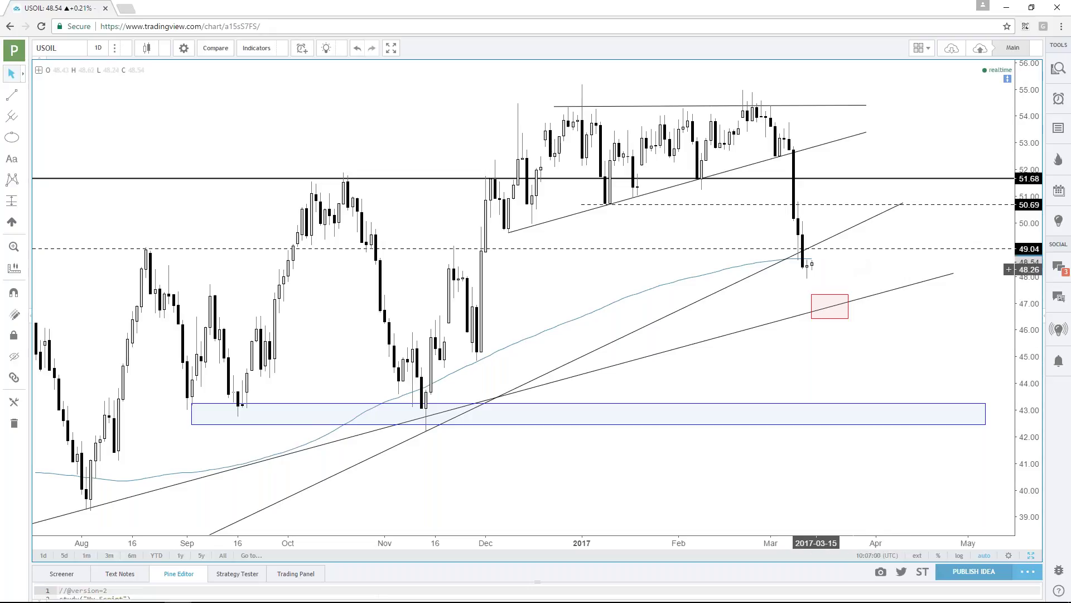
scroll(847, 343, "down", 1)
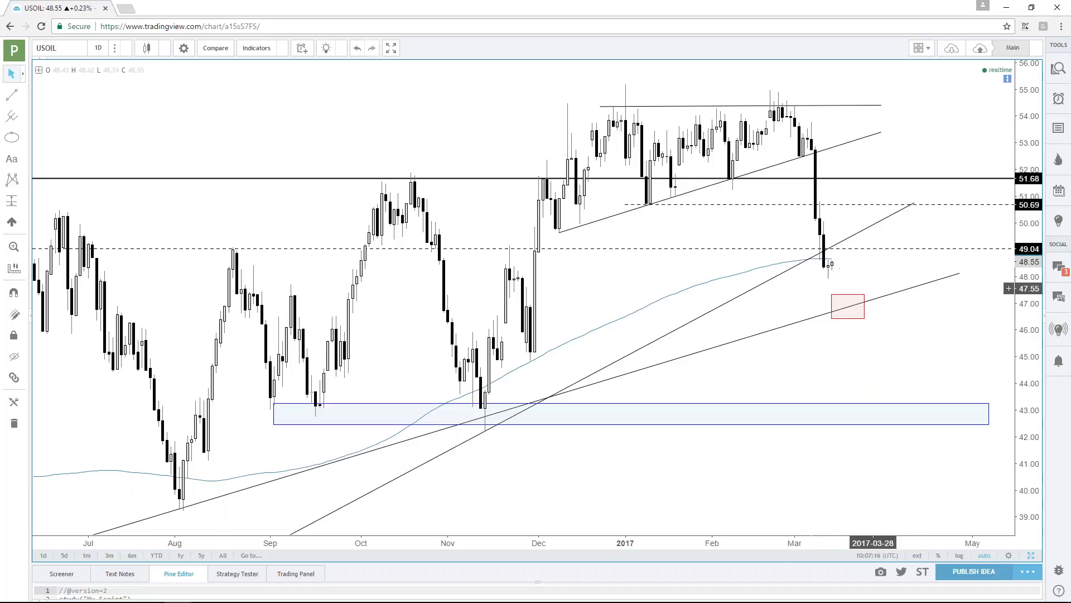
Maximize the 2h USOIL pane and delete its steep falling trendline
scroll(895, 358, "up", 1)
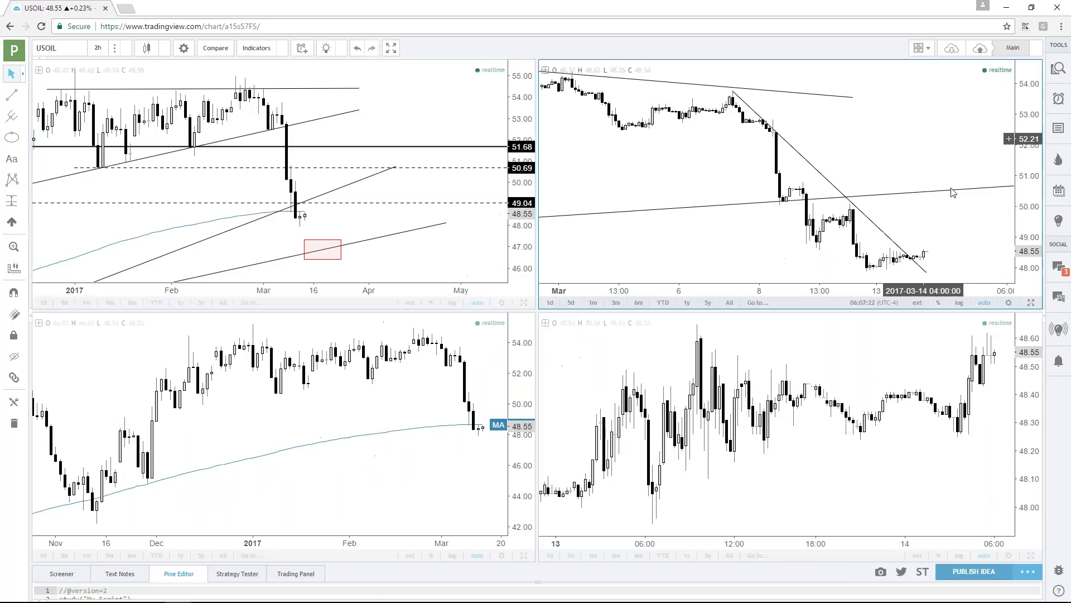
left_click(1031, 303)
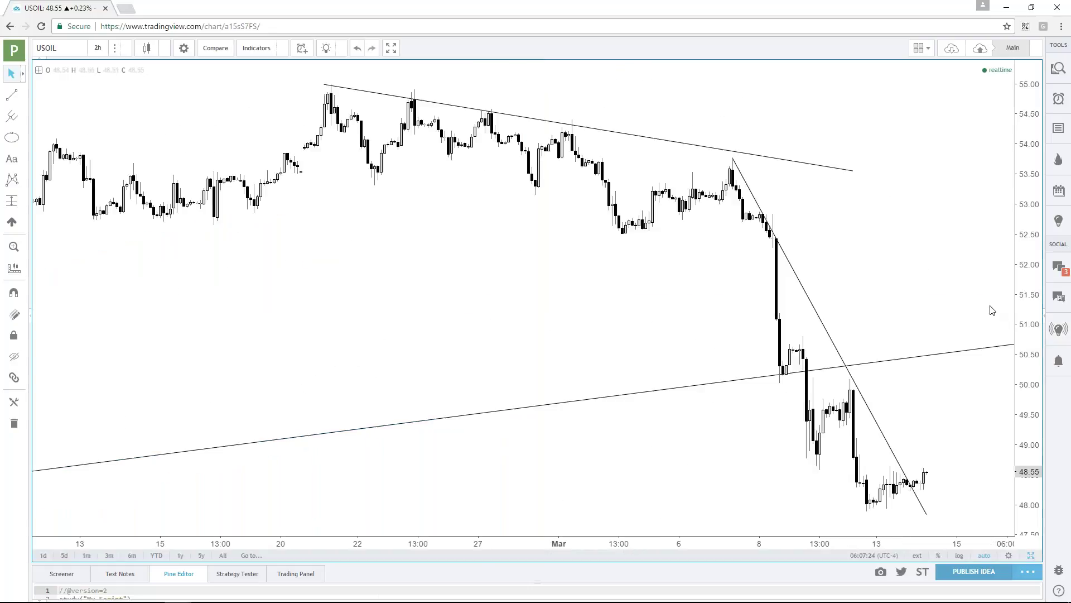
left_click(809, 299)
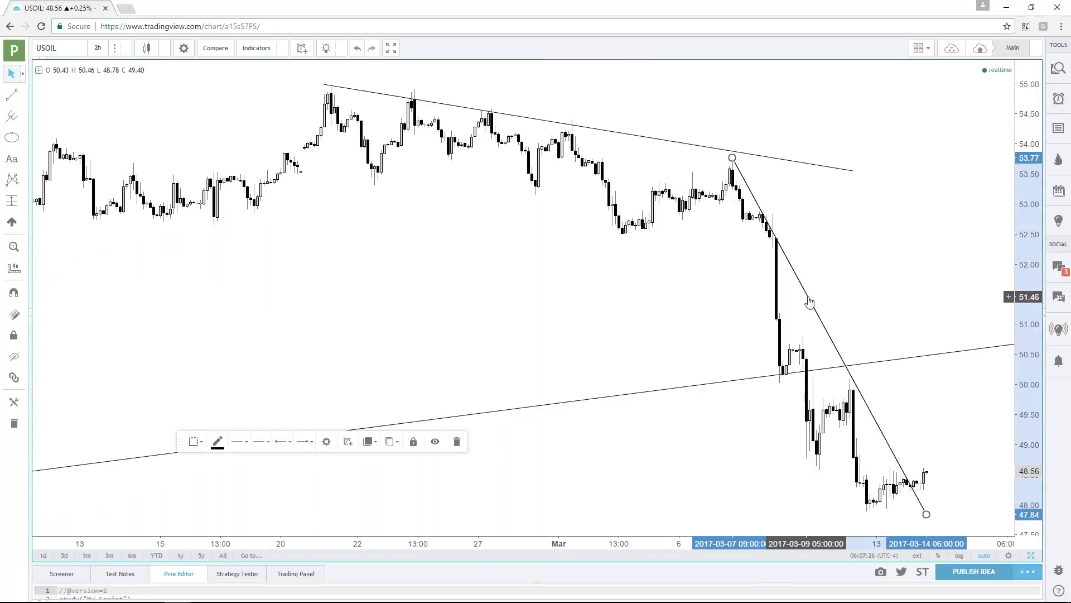
key("Delete")
scroll(859, 232, "up", 4)
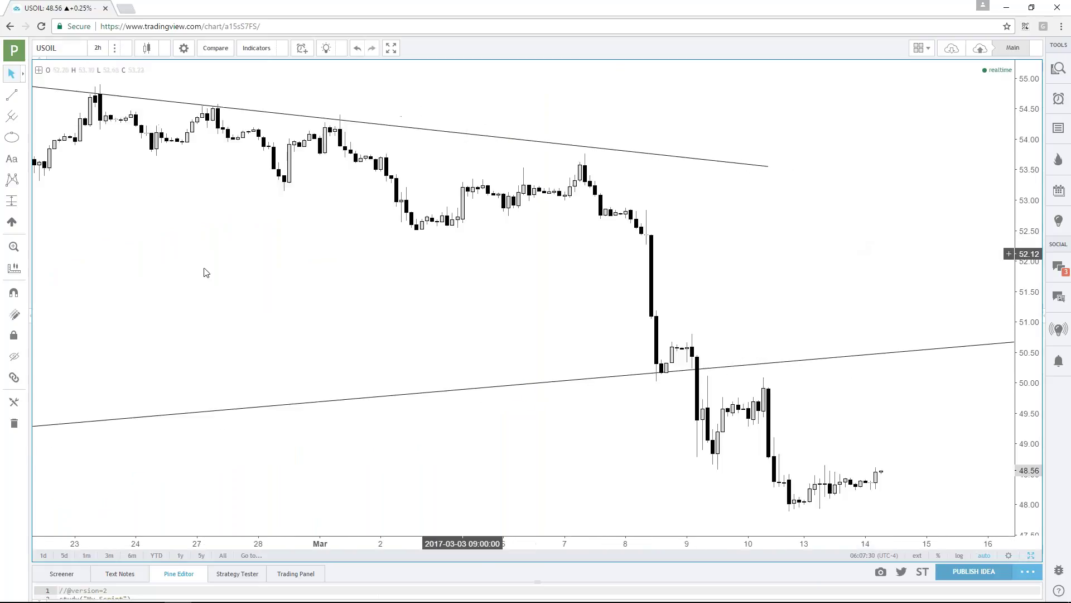
Draw a rising trendline under recent lows, copy it up into a channel, and restore the four-pane layout
left_click(11, 94)
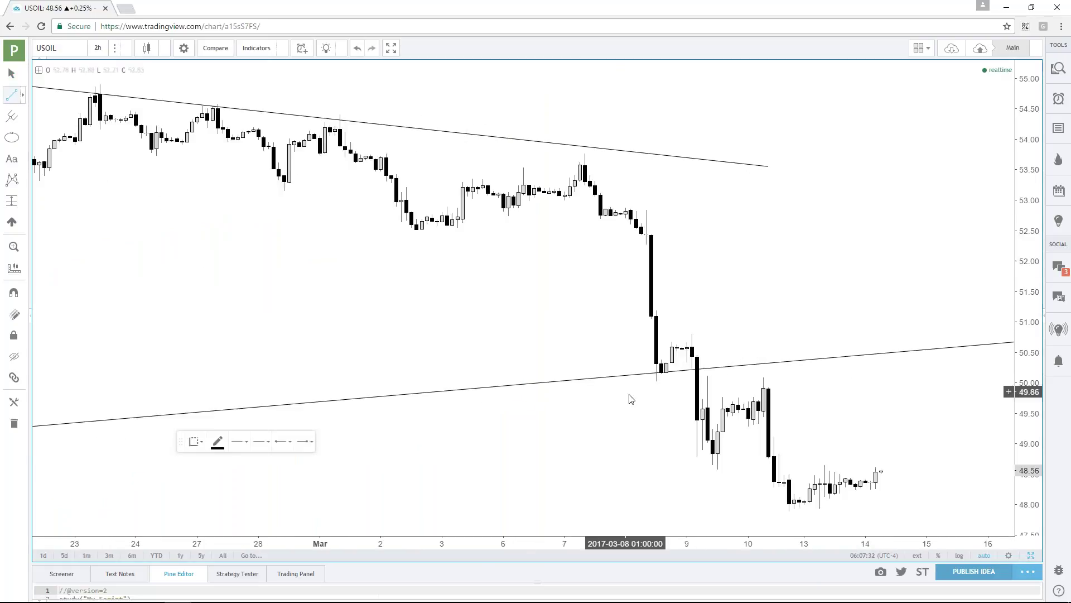
left_click(788, 512)
left_click(916, 484)
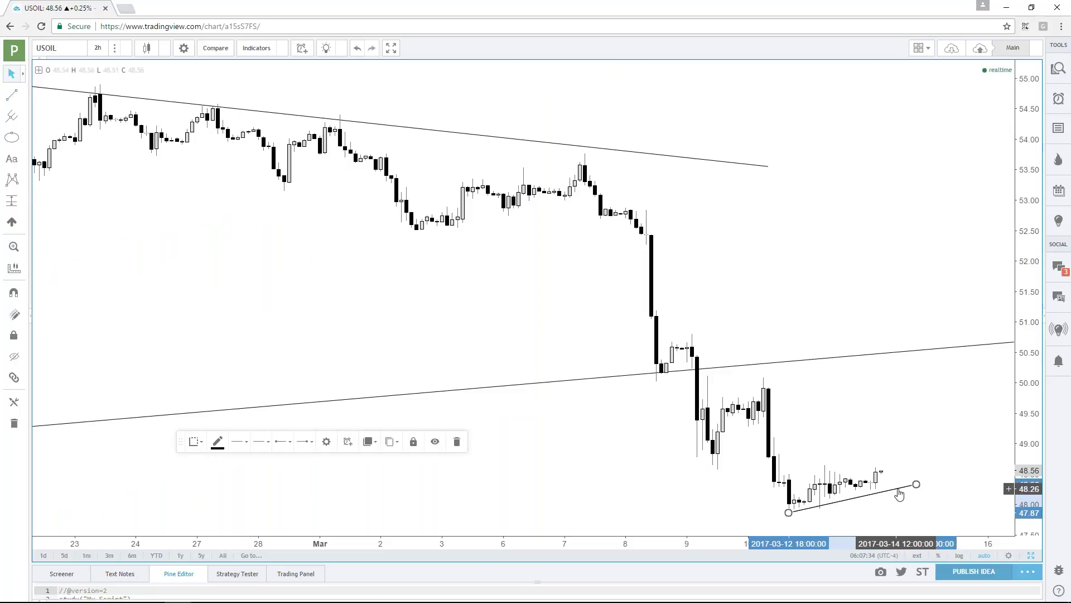
left_click_drag(897, 494, 896, 461)
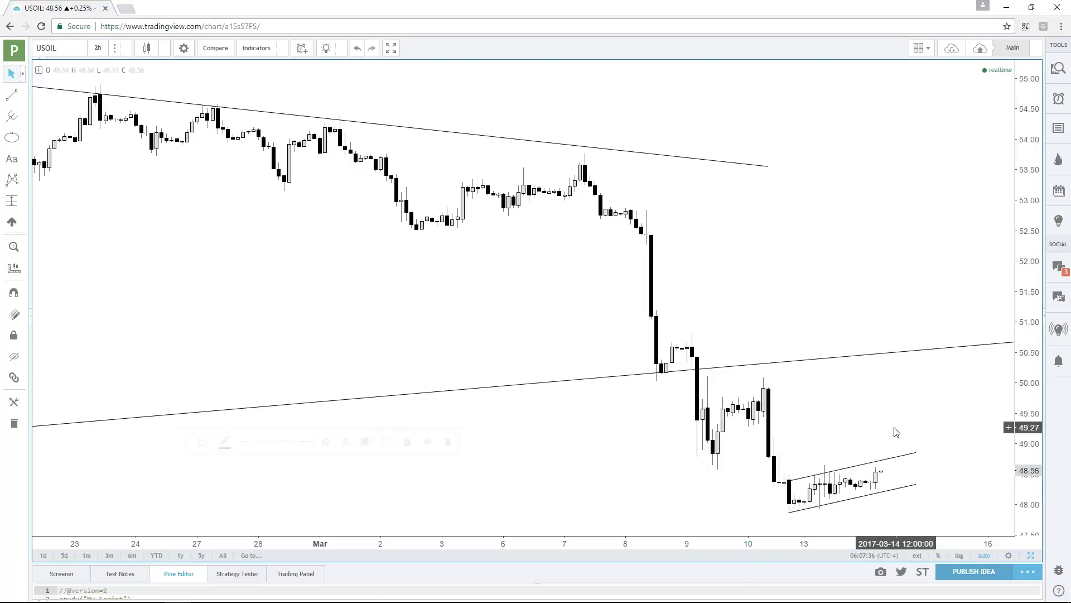
scroll(895, 458, "down", 2)
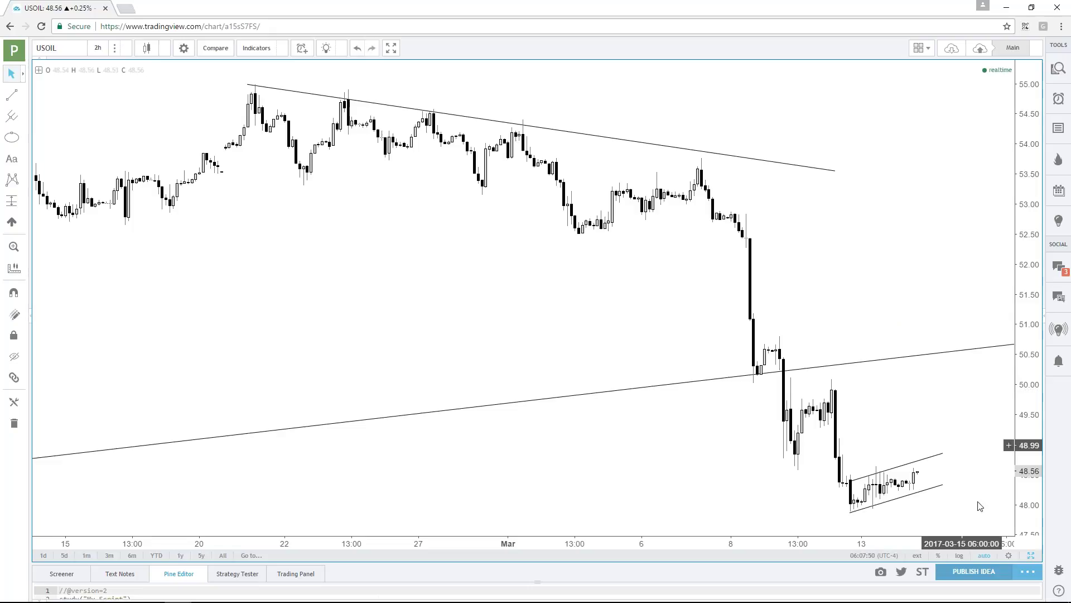
left_click(1031, 555)
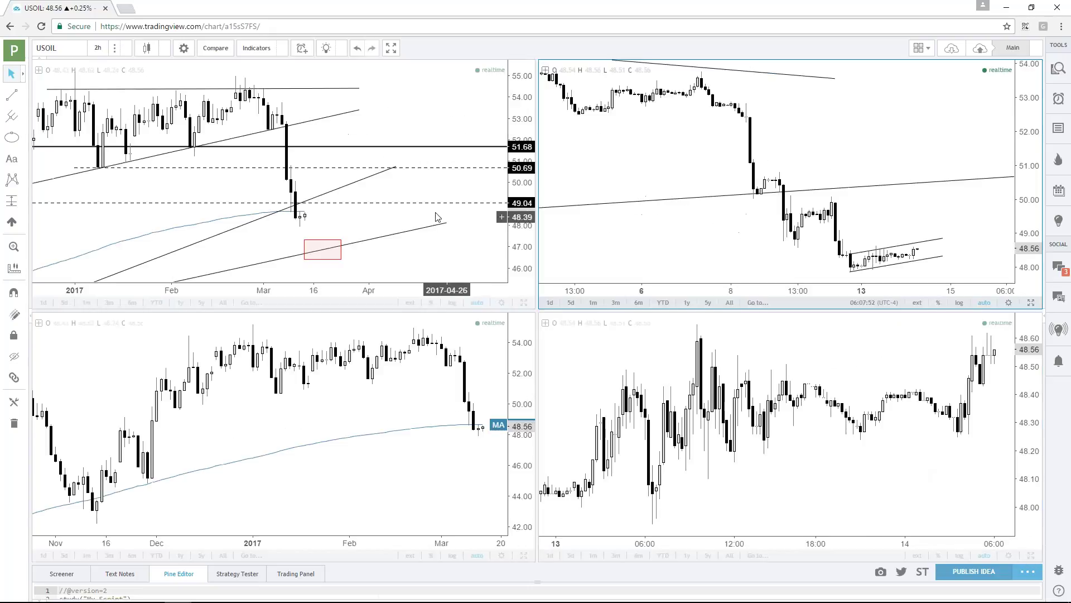
Maximize the daily pane, load the GOLD symbol, and zoom into recent months
left_click(524, 303)
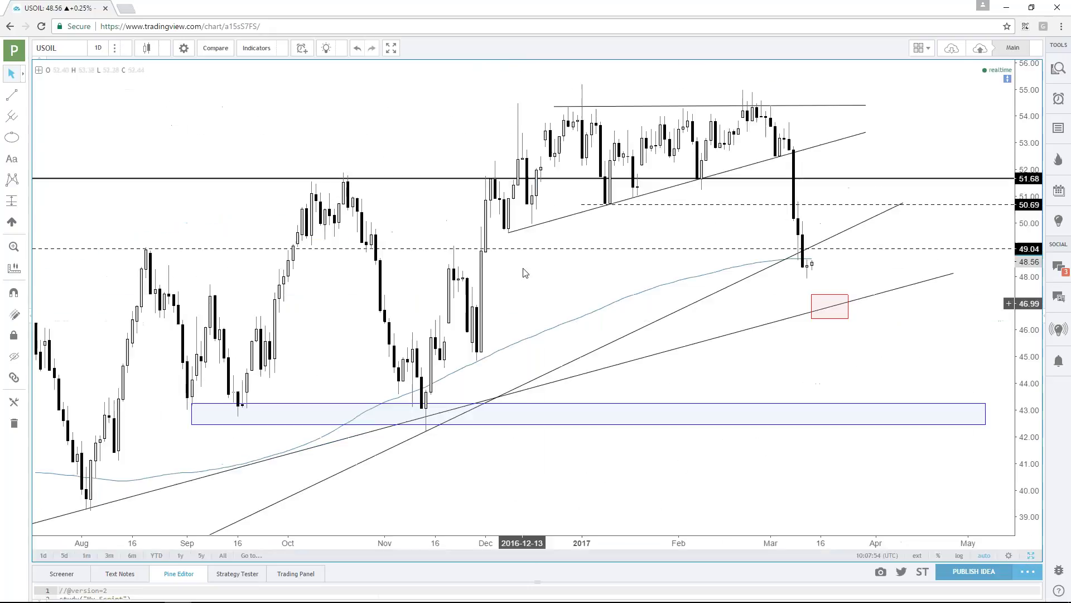
left_click(62, 50)
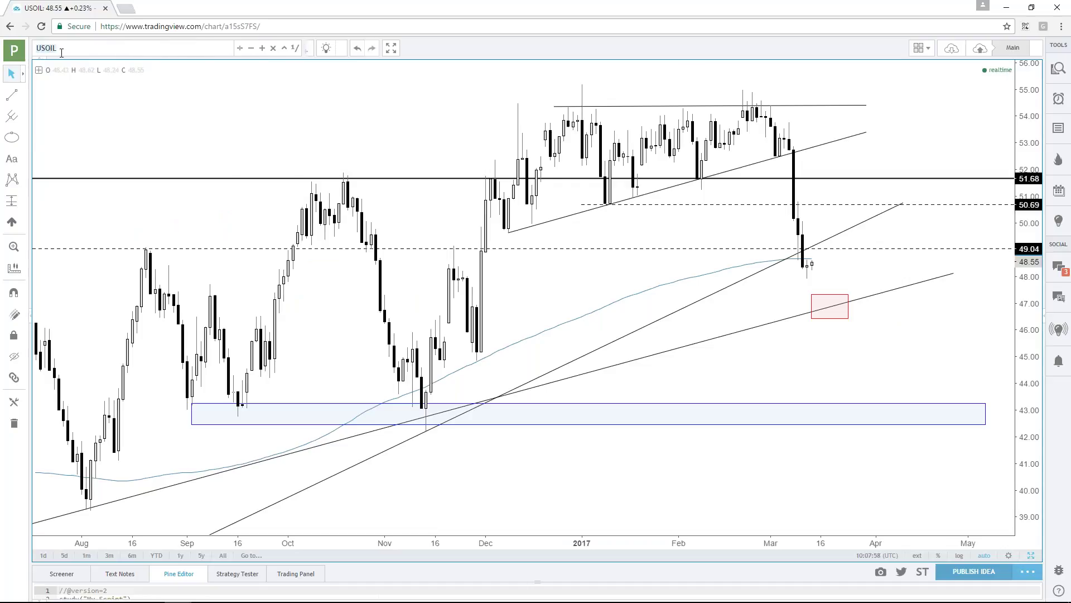
type("GOLD")
key("Return")
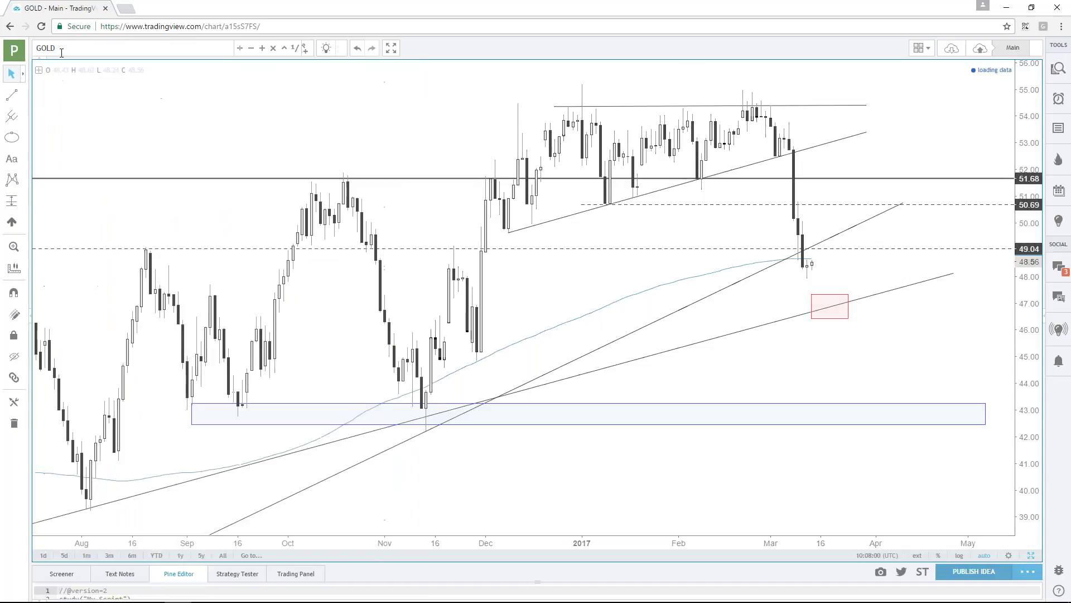
scroll(581, 283, "up", 2)
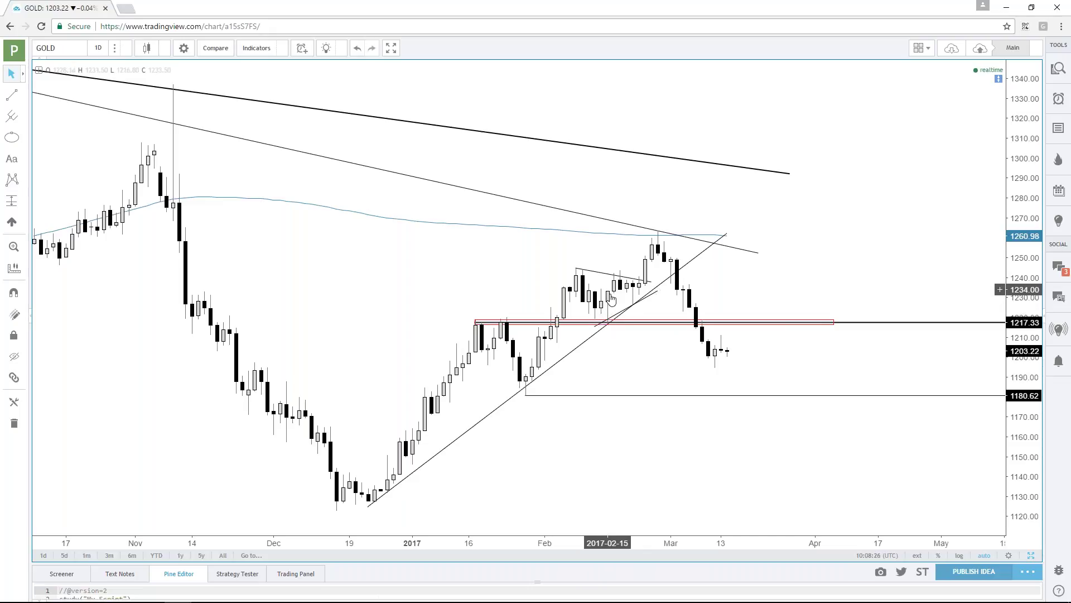
scroll(447, 263, "up", 2)
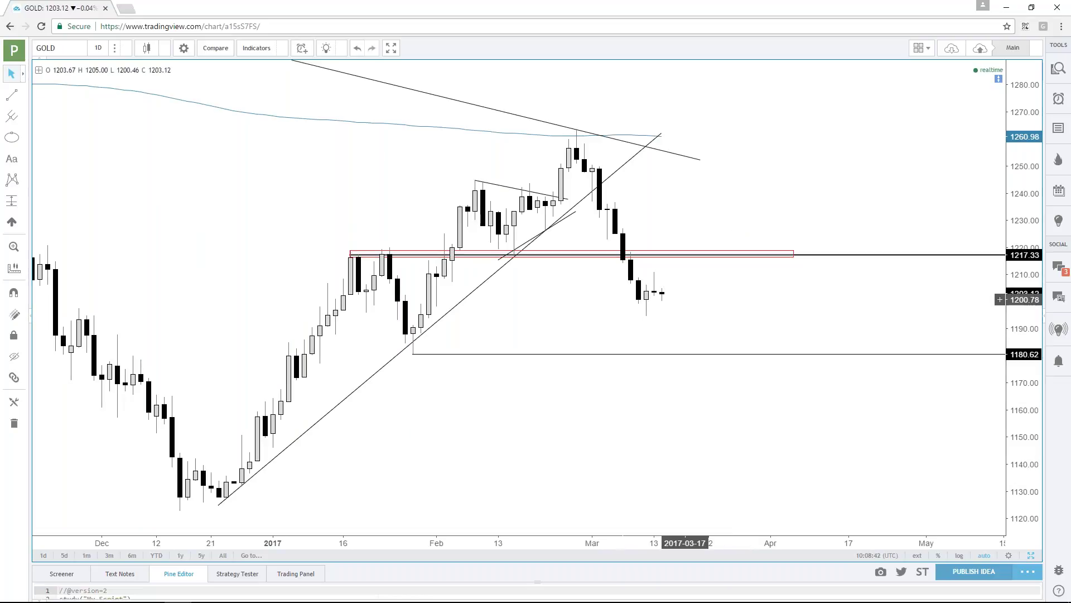
Draw a small red ellipse beside the 1217 red zone and enlarge it over the zone
left_click(11, 140)
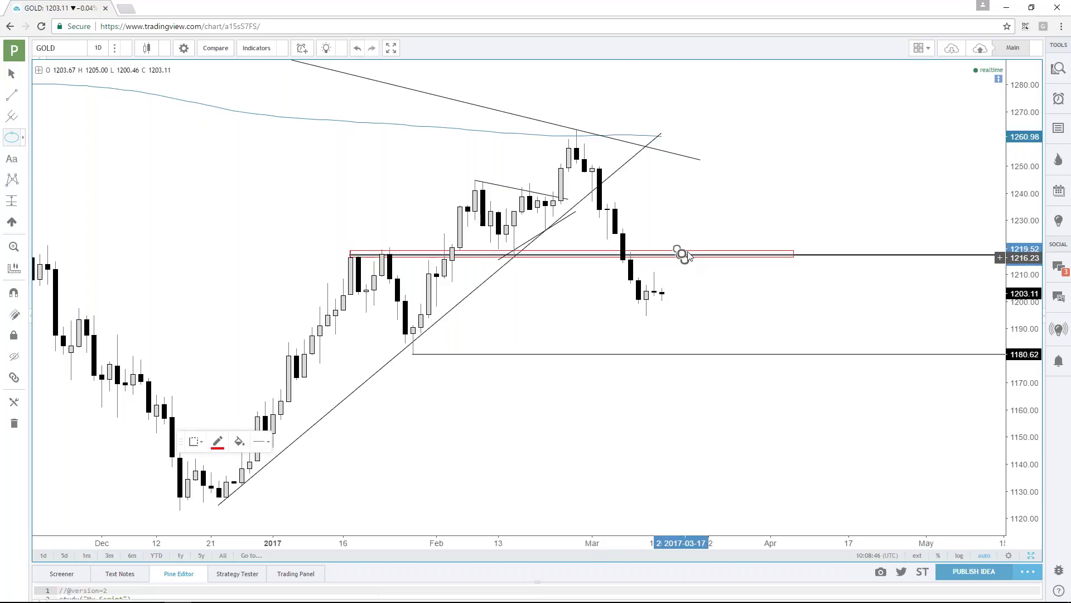
left_click(682, 254)
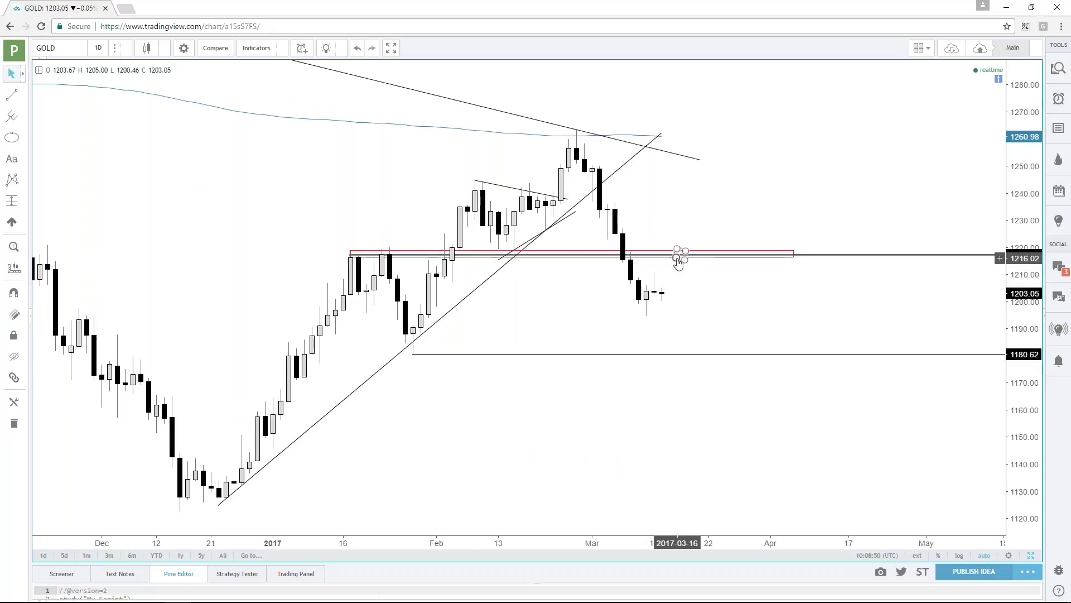
left_click_drag(676, 258, 676, 263)
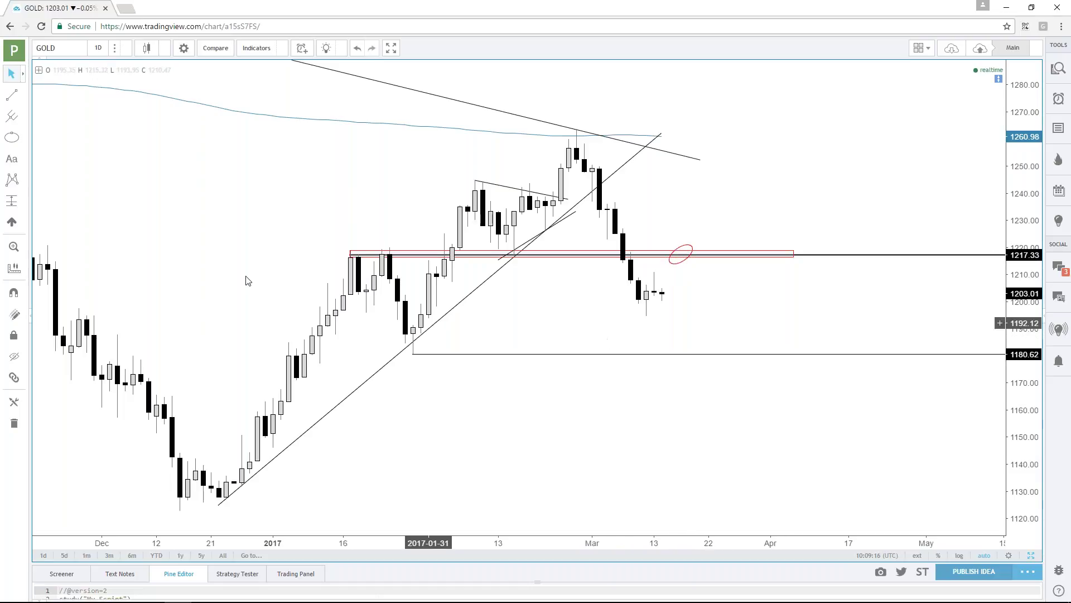
Draw a blue rectangle zone at 1180.62 from the late-January low out to mid-April
left_click(23, 139)
left_click(72, 161)
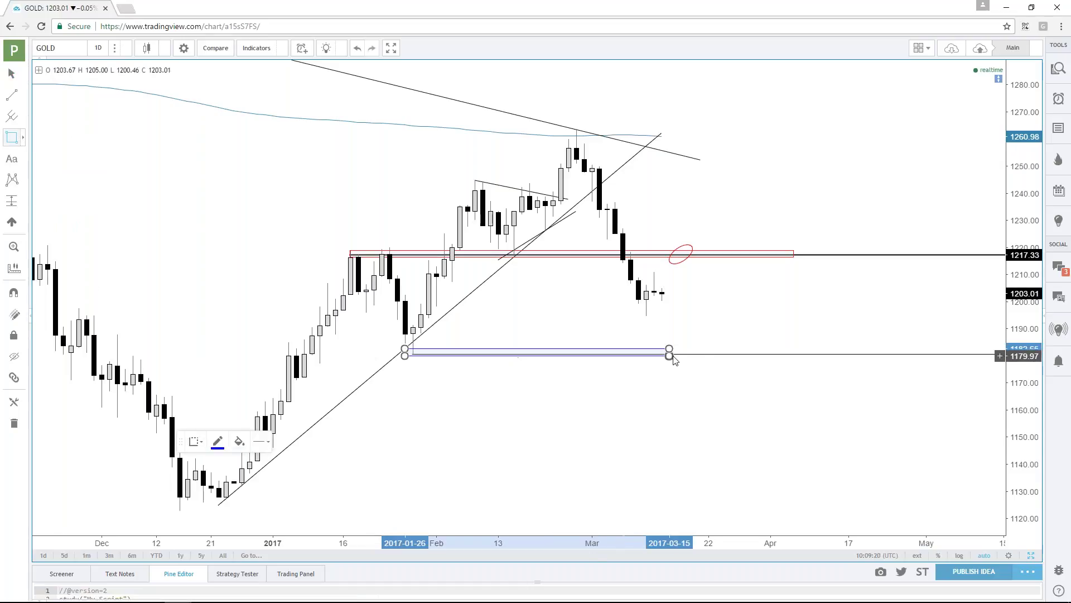
left_click(825, 361)
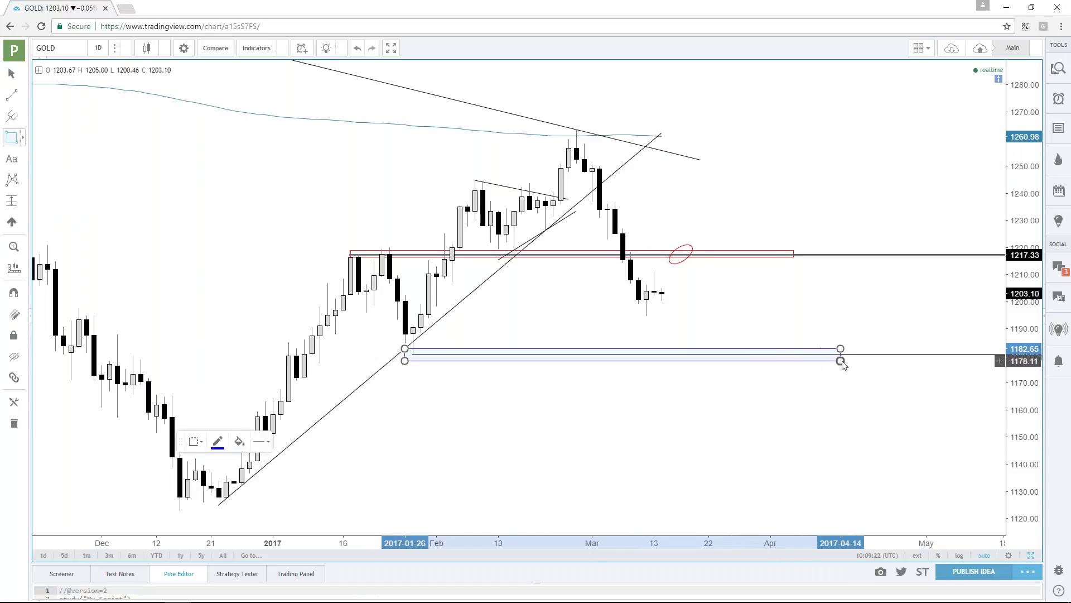
left_click(700, 328)
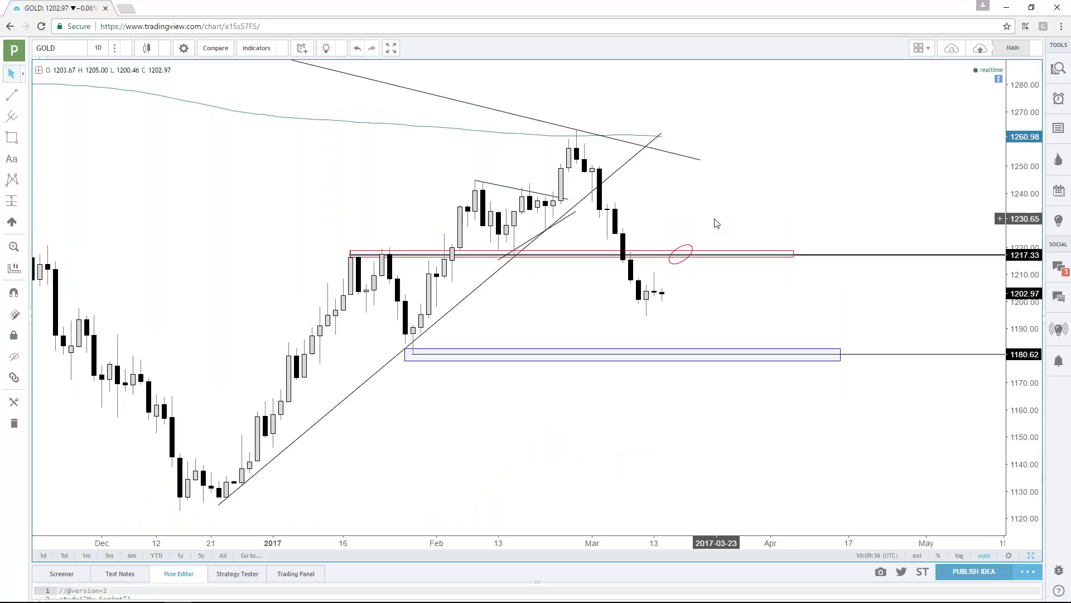
left_click(669, 260)
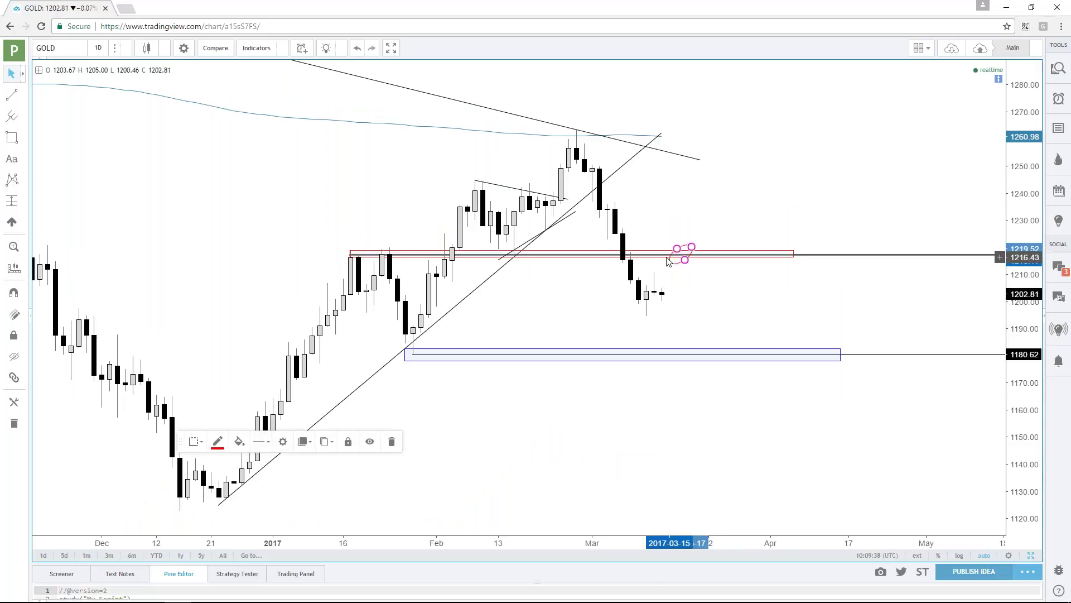
left_click(708, 207)
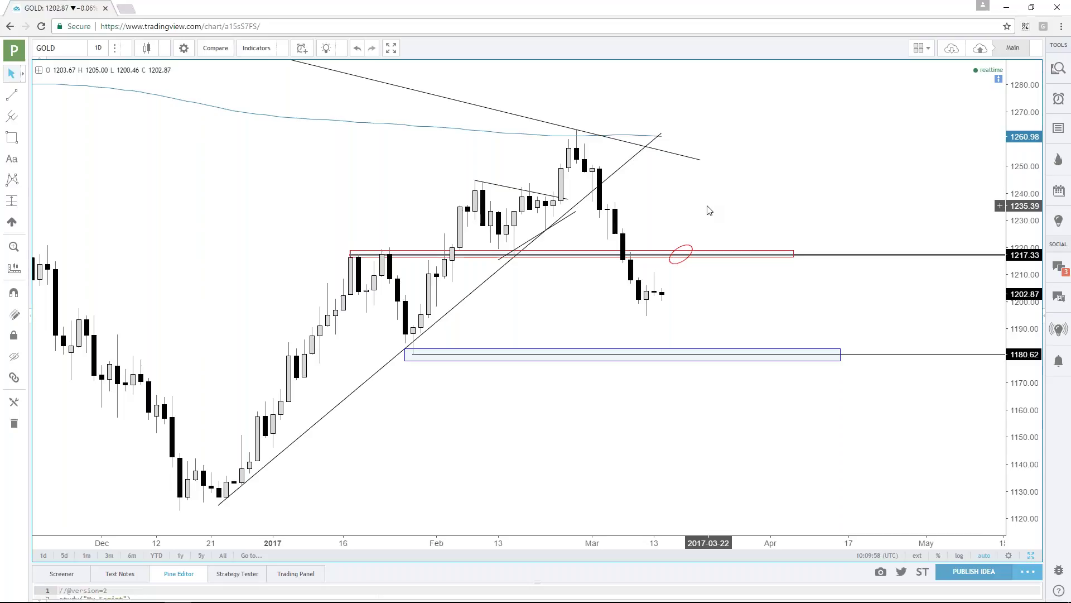
left_click(690, 253)
left_click(699, 218)
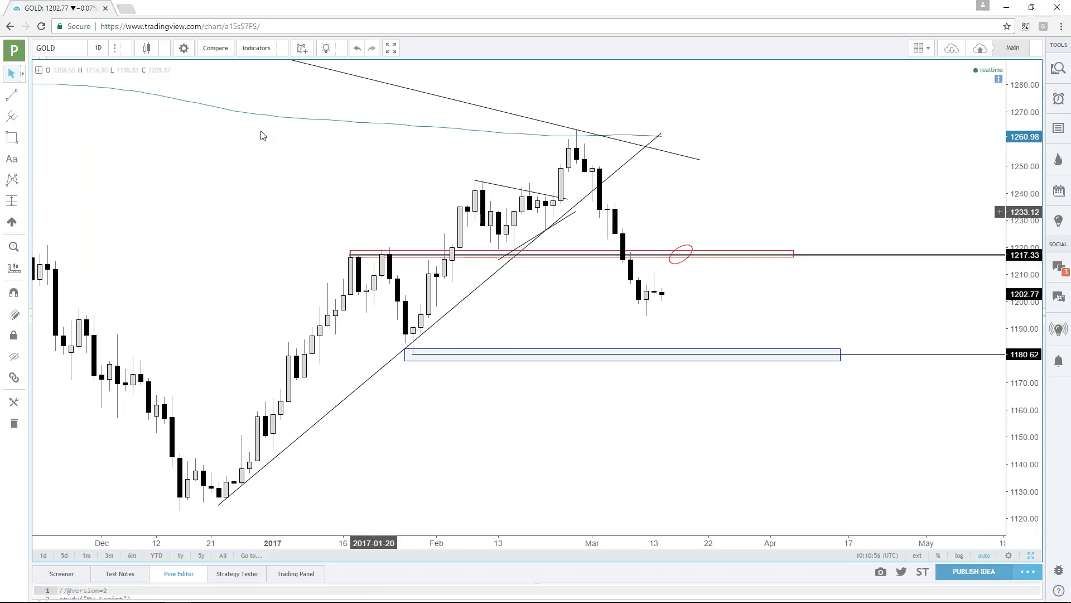
left_click(77, 52)
Load the SILVER chart and zoom out and back in to review its marked zones
type("SILVER")
key("Return")
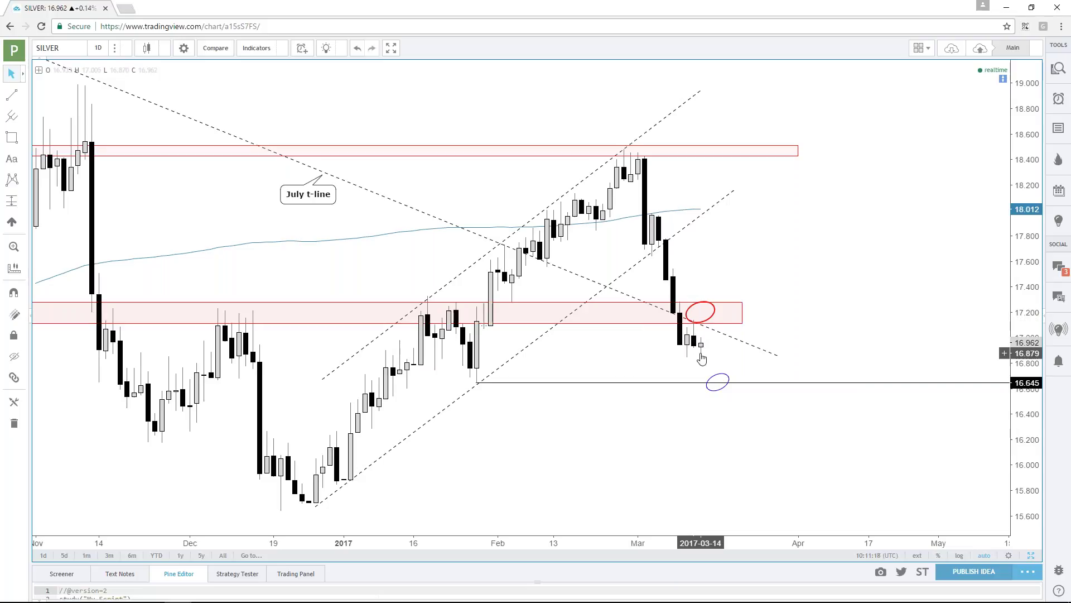
scroll(803, 321, "down", 2)
scroll(804, 322, "down", 1)
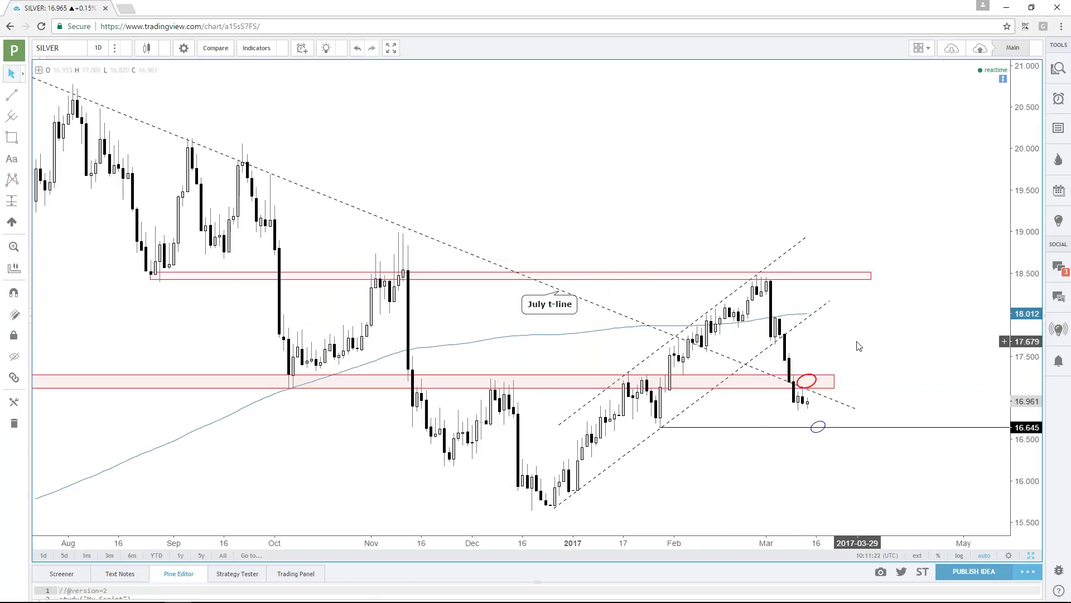
scroll(859, 345, "down", 4)
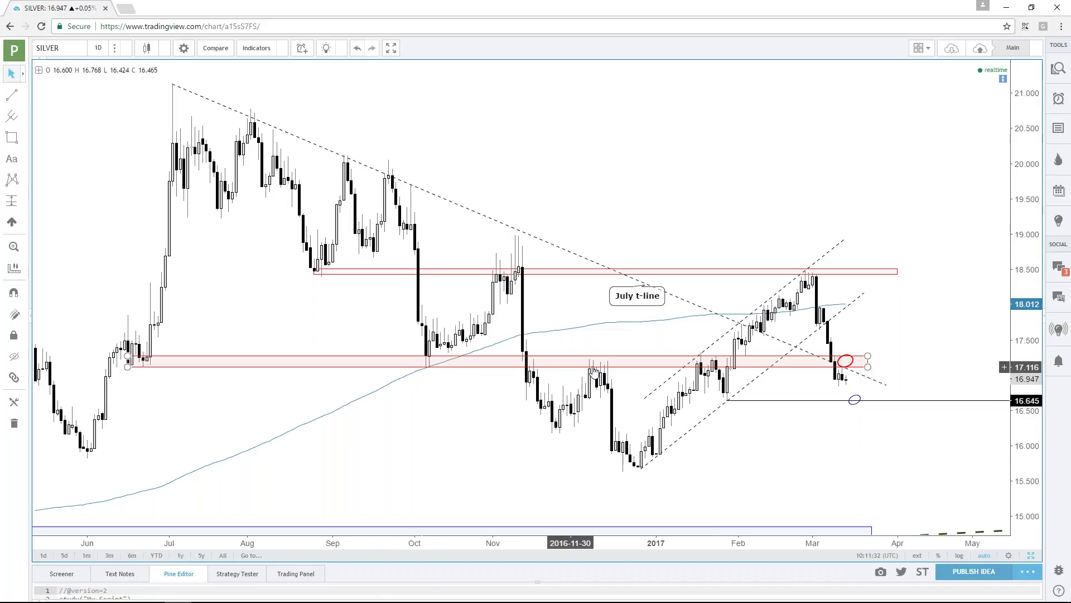
scroll(732, 201, "up", 3)
scroll(733, 201, "up", 1)
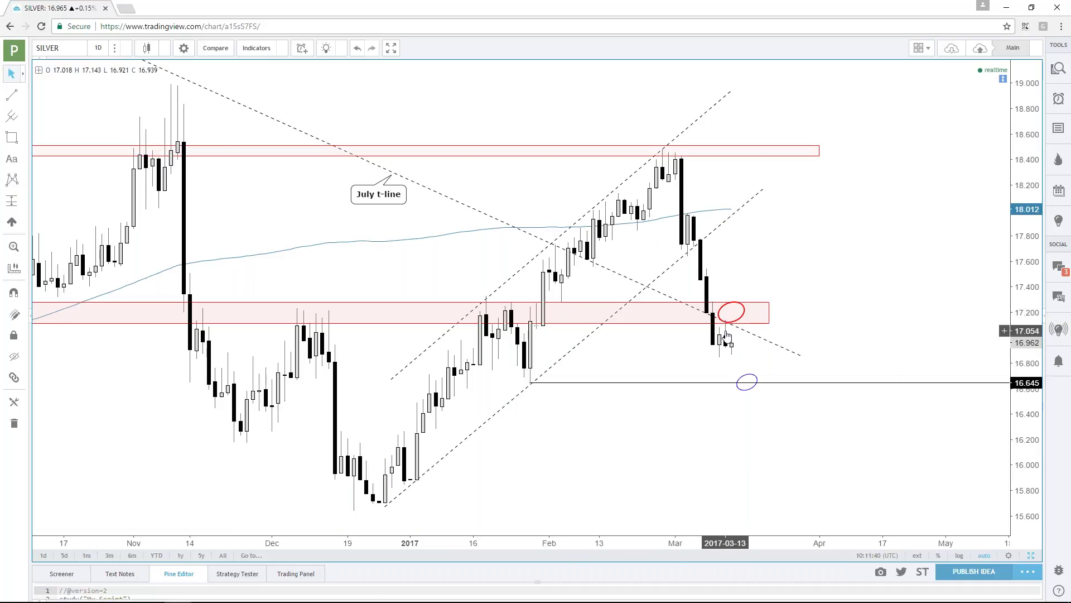
Select the red ellipse at the price zone, then restore the four-chart SILVER layout
left_click(720, 316)
left_click(718, 319)
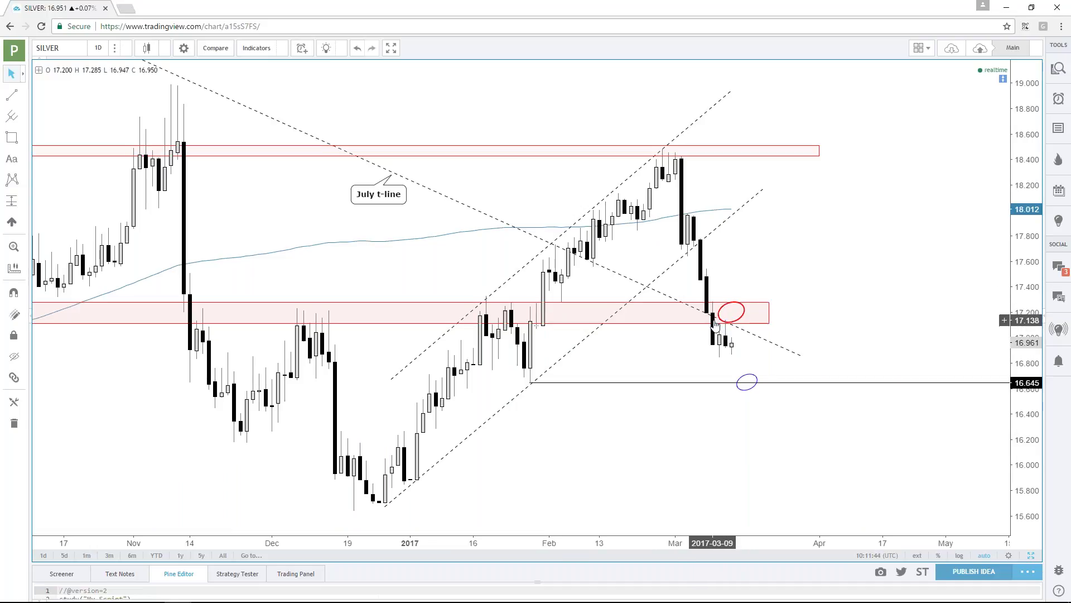
left_click(725, 322)
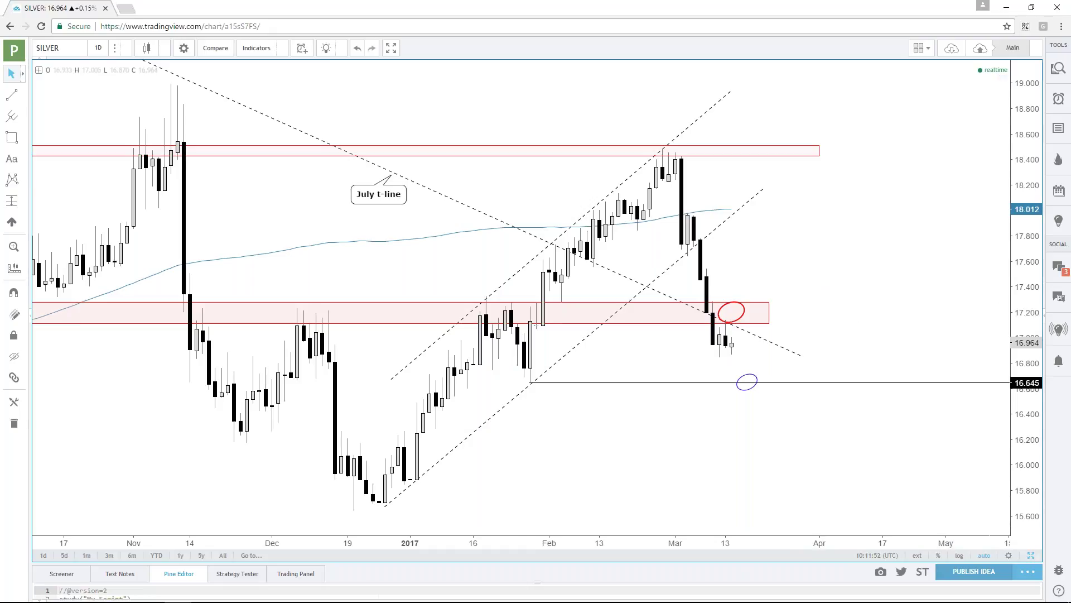
key("alt+Return")
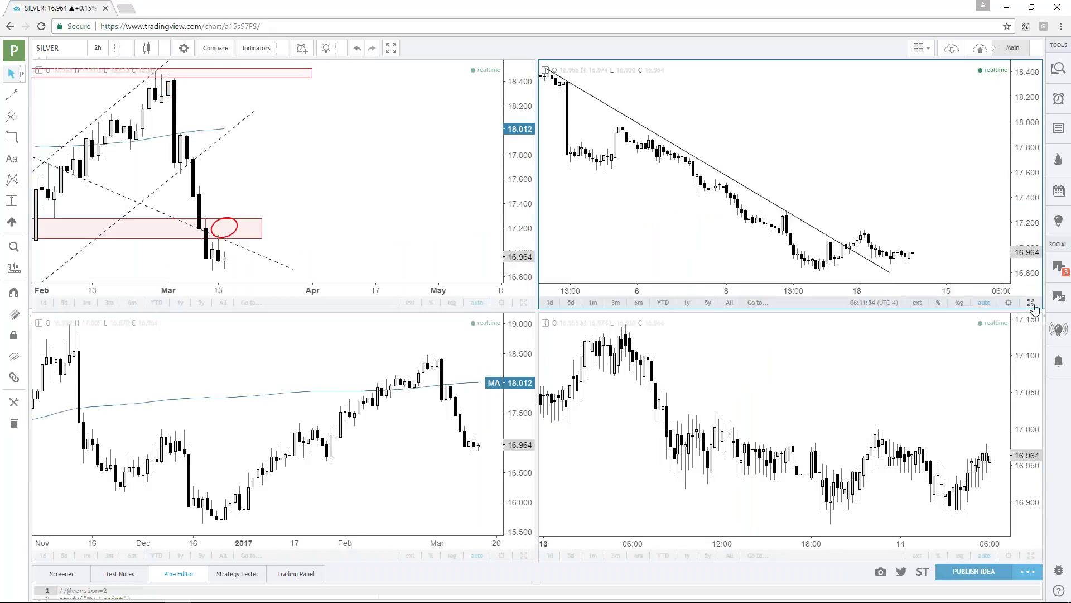
Maximize the top-right 2h chart and switch its symbol from SILVER to GOLD
left_click(1031, 302)
scroll(799, 287, "up", 1)
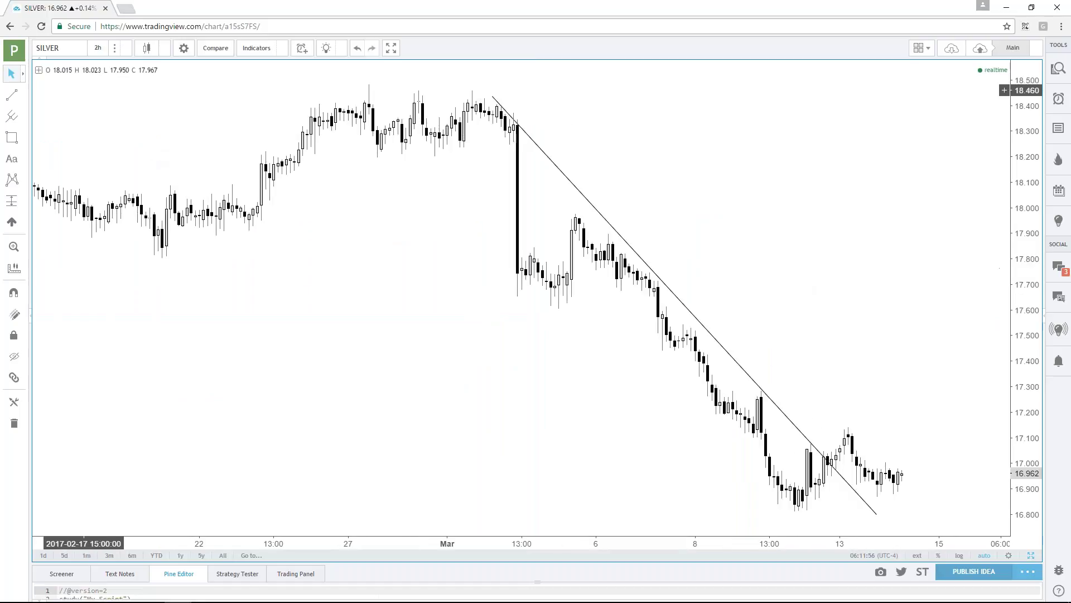
left_click(61, 48)
type("GOLD")
key("Return")
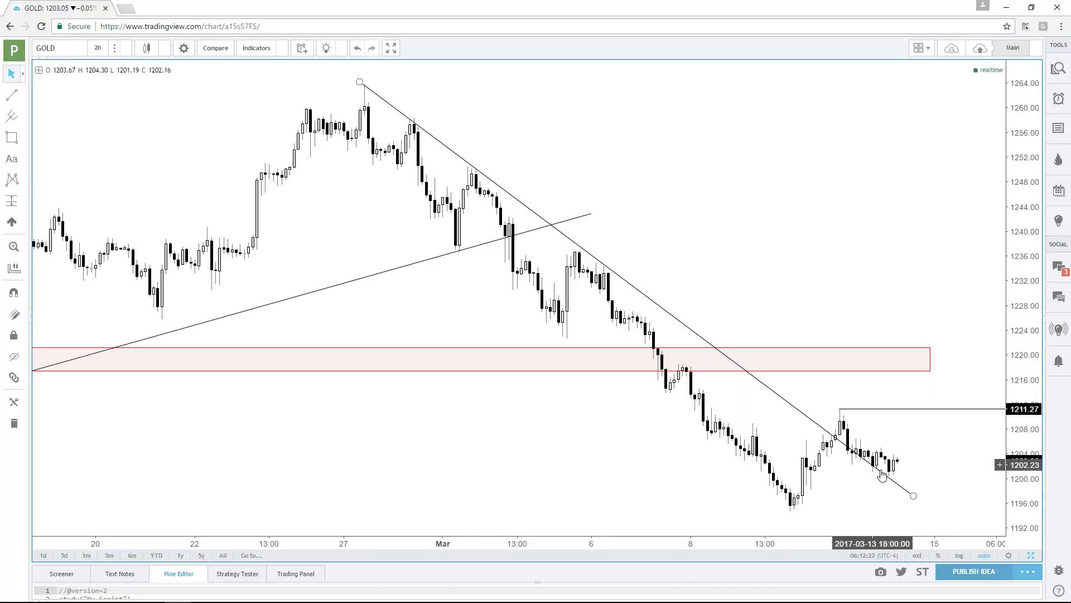
left_click(62, 51)
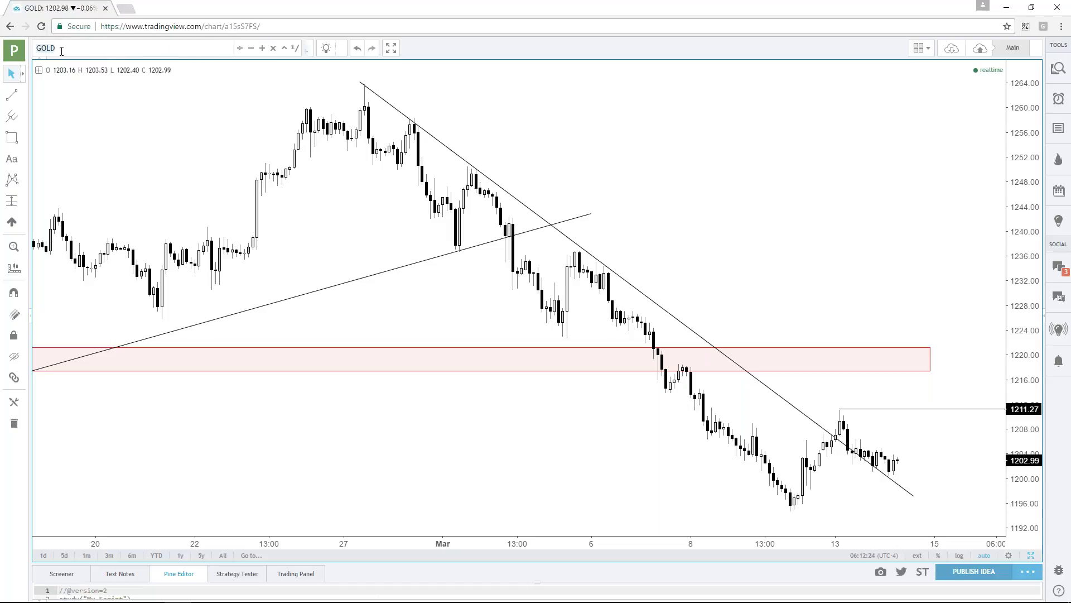
Load SILVER, extend the 2h downtrend line down-right, then maximize the daily SILVER chart
type("SILVER")
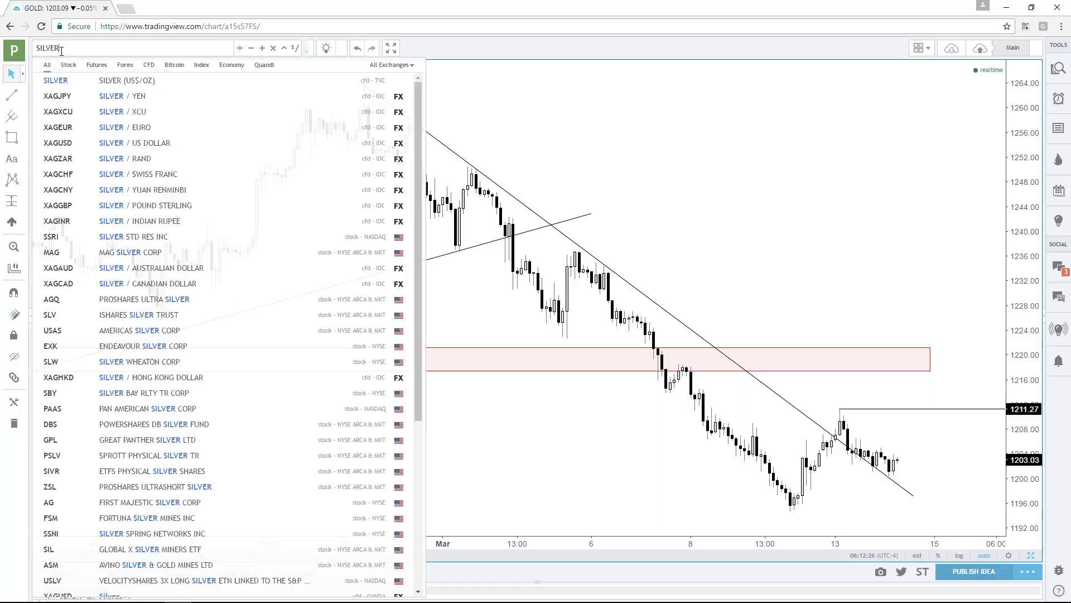
key("Return")
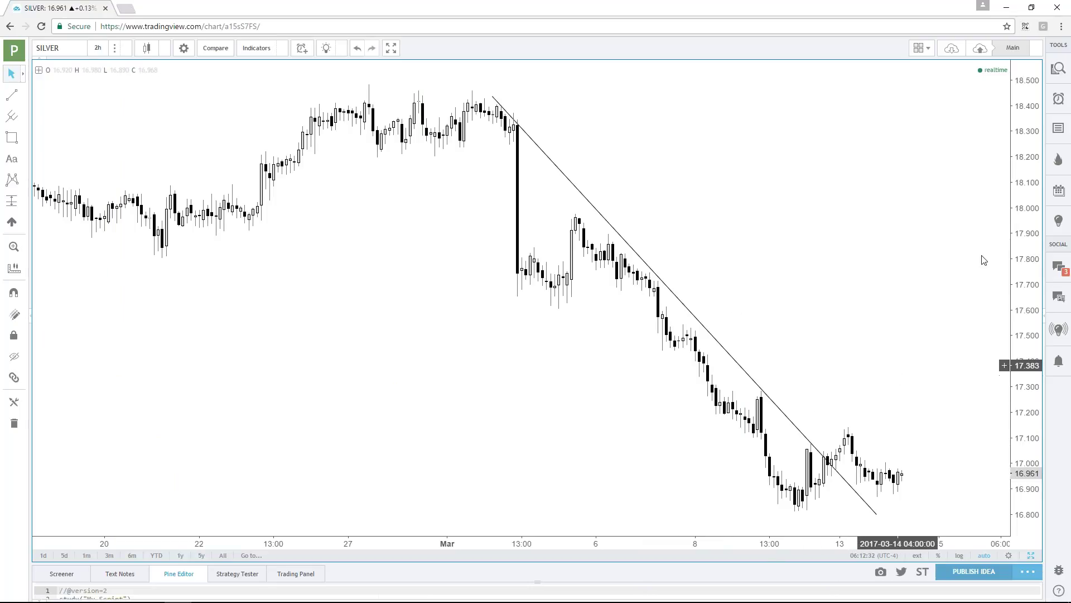
left_click_drag(1023, 179, 1022, 207)
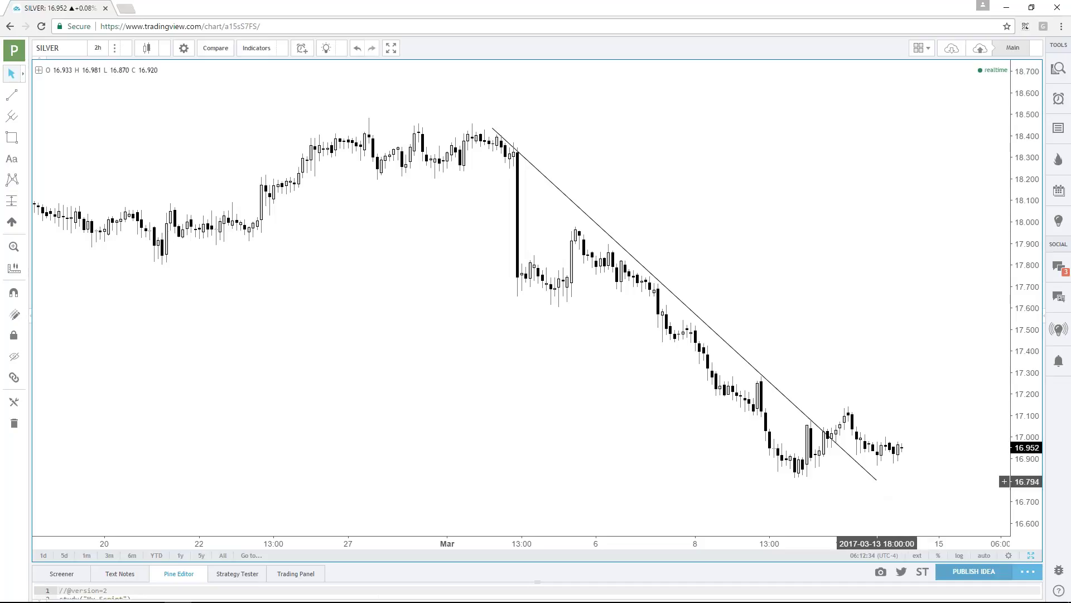
left_click_drag(877, 484, 922, 527)
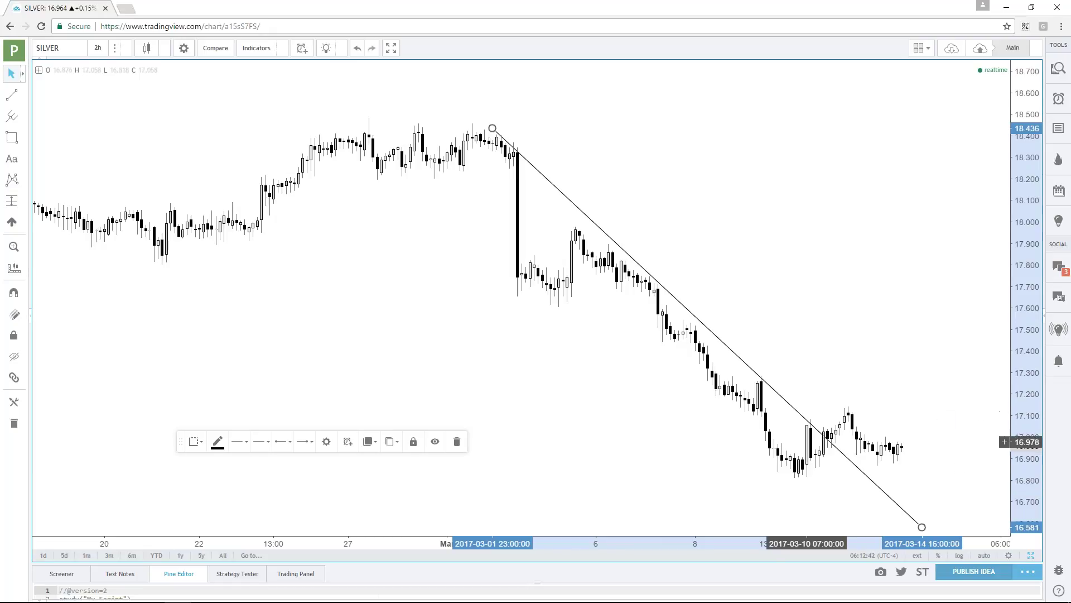
left_click(1032, 555)
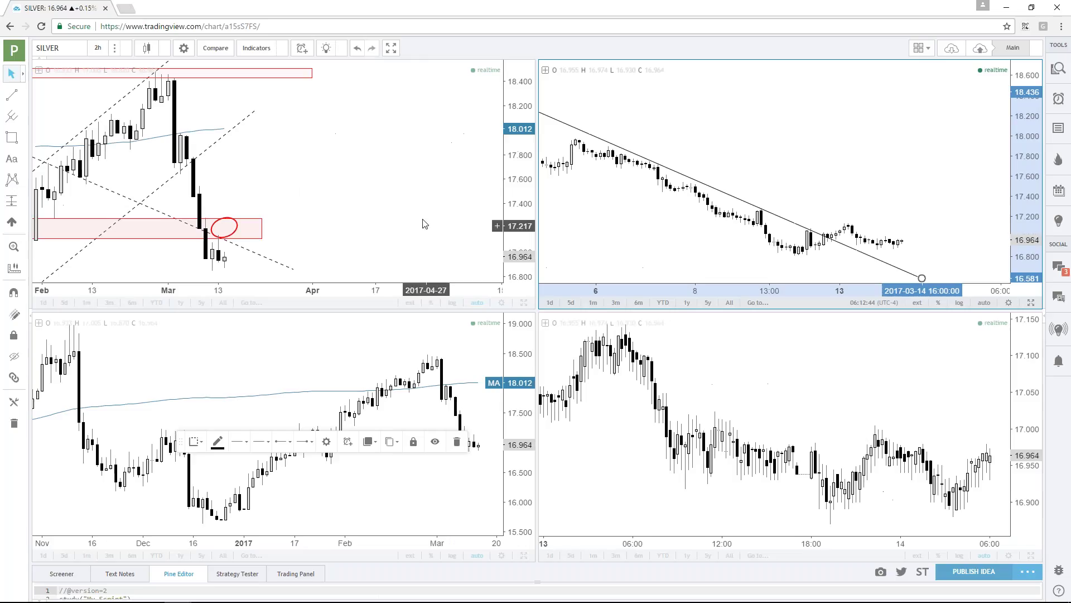
left_click(524, 304)
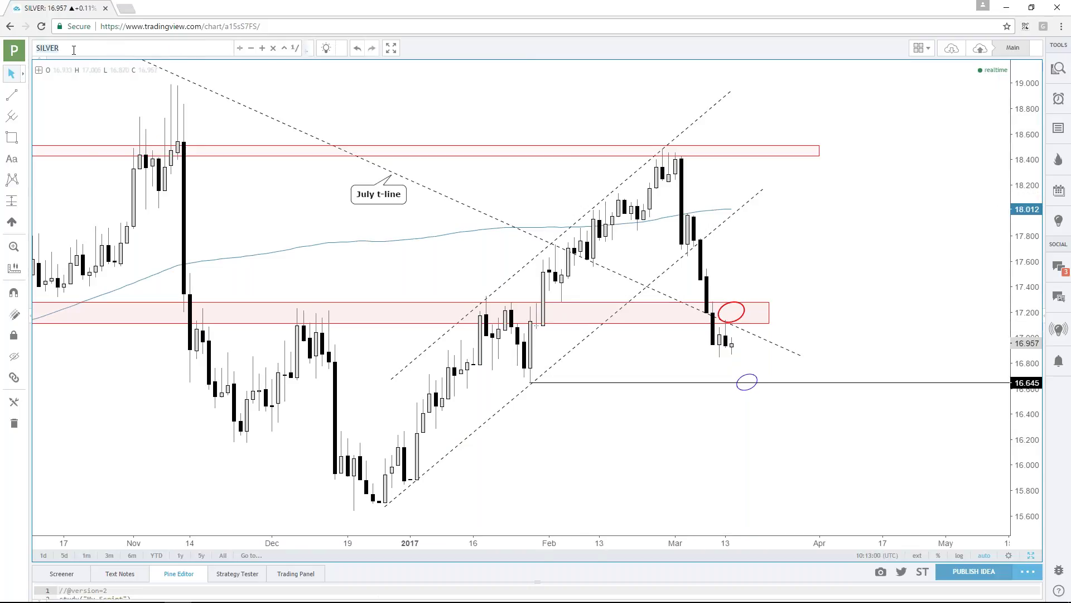
Load the DXY chart with the SILVER-style annotations in view
type("DXY")
key("Return")
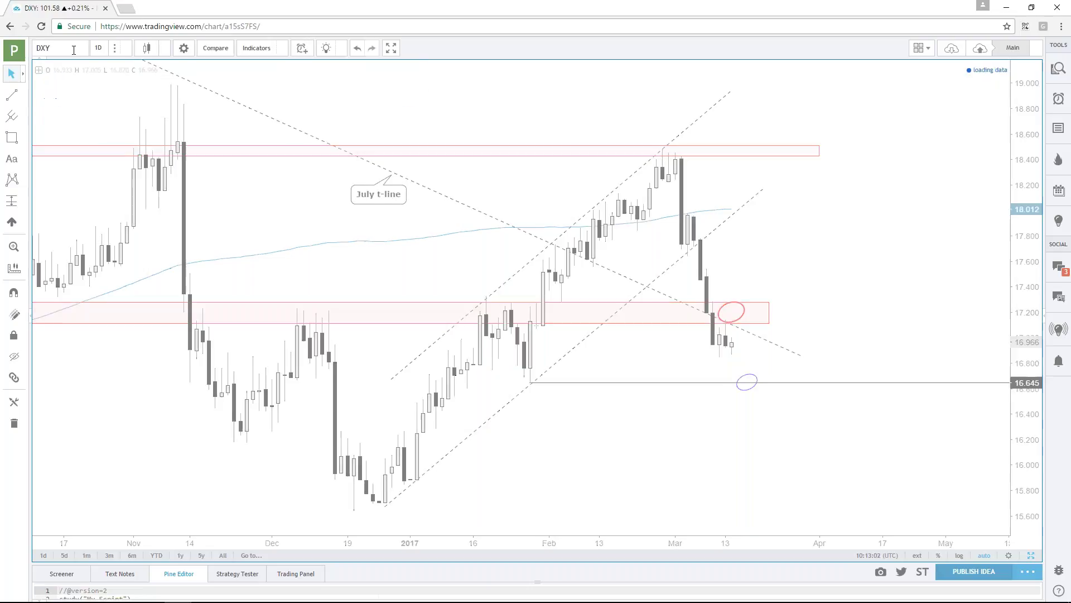
scroll(839, 368, "up", 1)
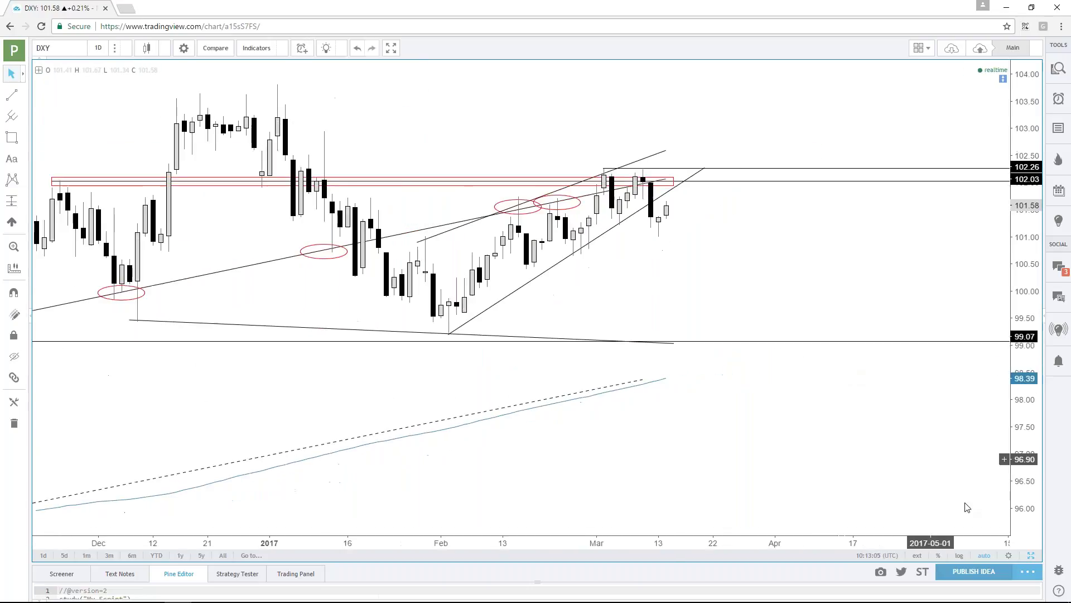
Set the top-right DXY chart to 4-hour candles and show it full-size
left_click(1031, 558)
left_click(915, 203)
left_click(97, 48)
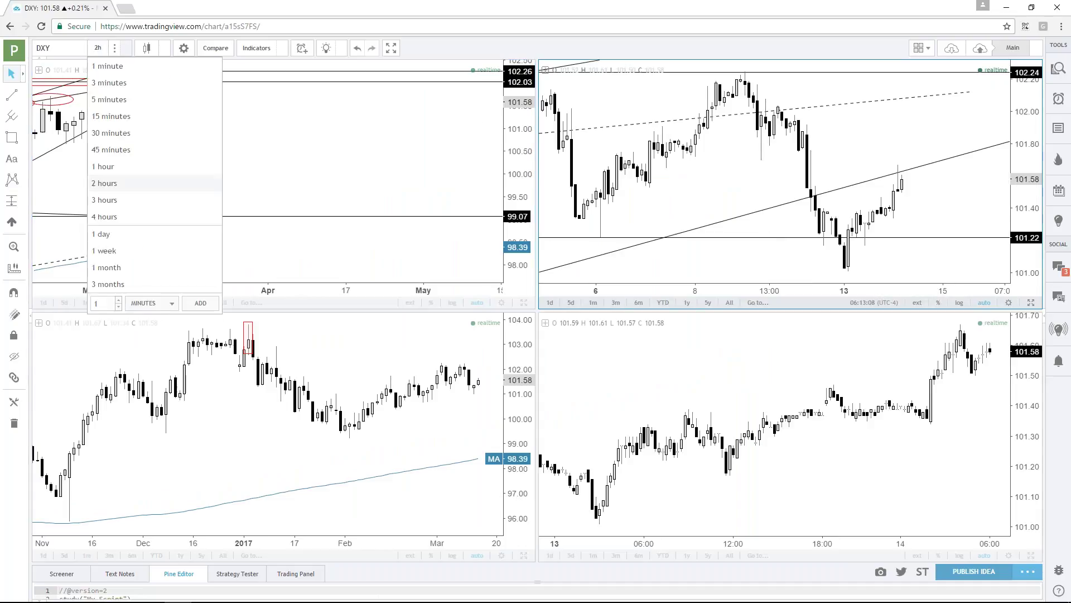
left_click(112, 216)
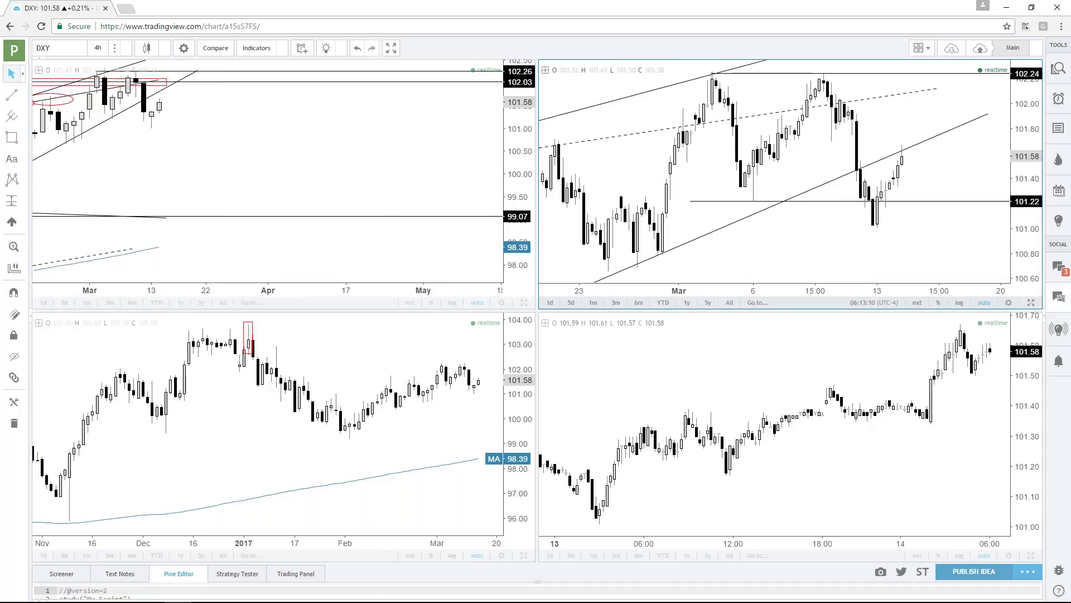
left_click(1031, 302)
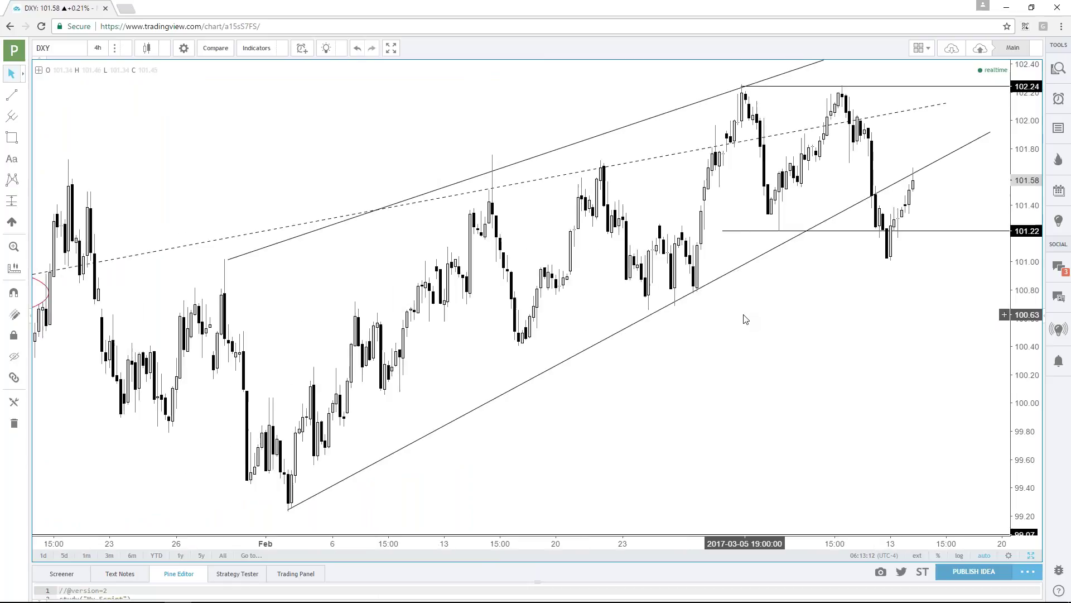
scroll(745, 319, "down", 1)
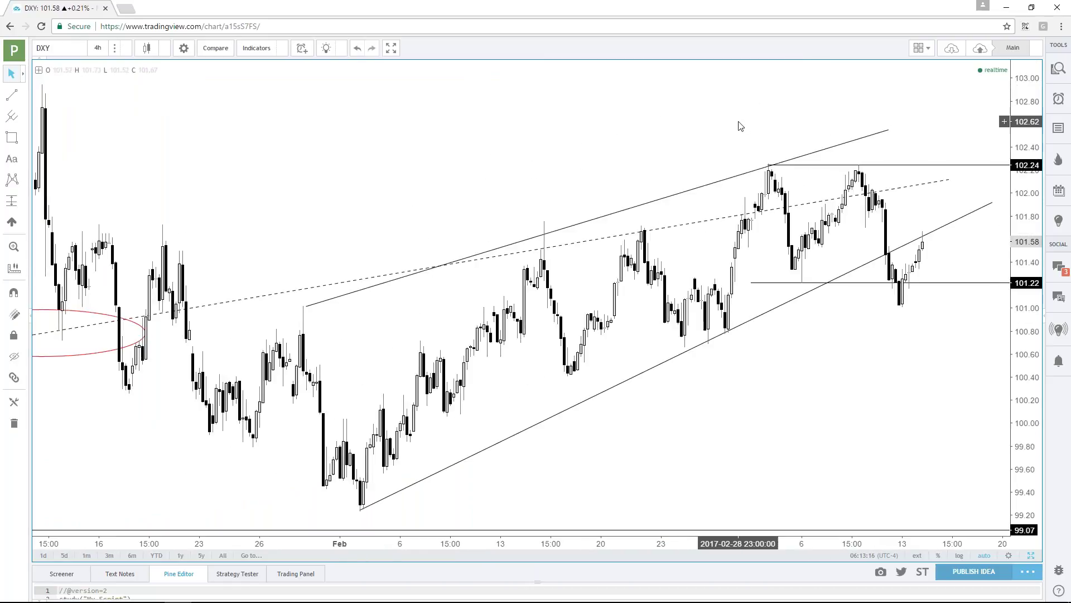
scroll(740, 126, "up", 2)
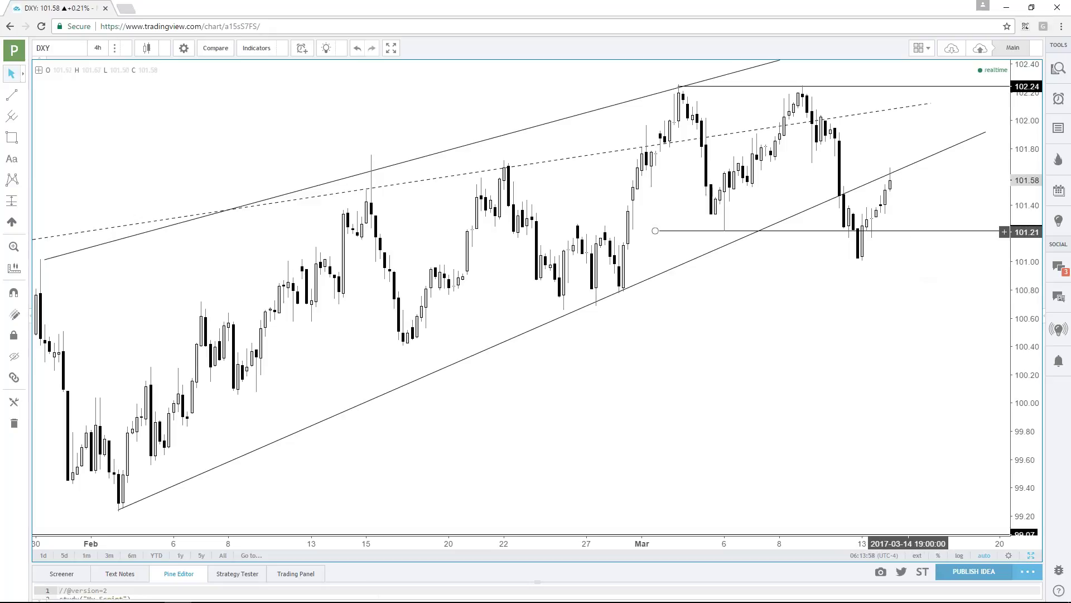
Drag the DXY 4h horizontal support line from 101.21 down to 101.01 and deselect it
left_click_drag(909, 230, 972, 260)
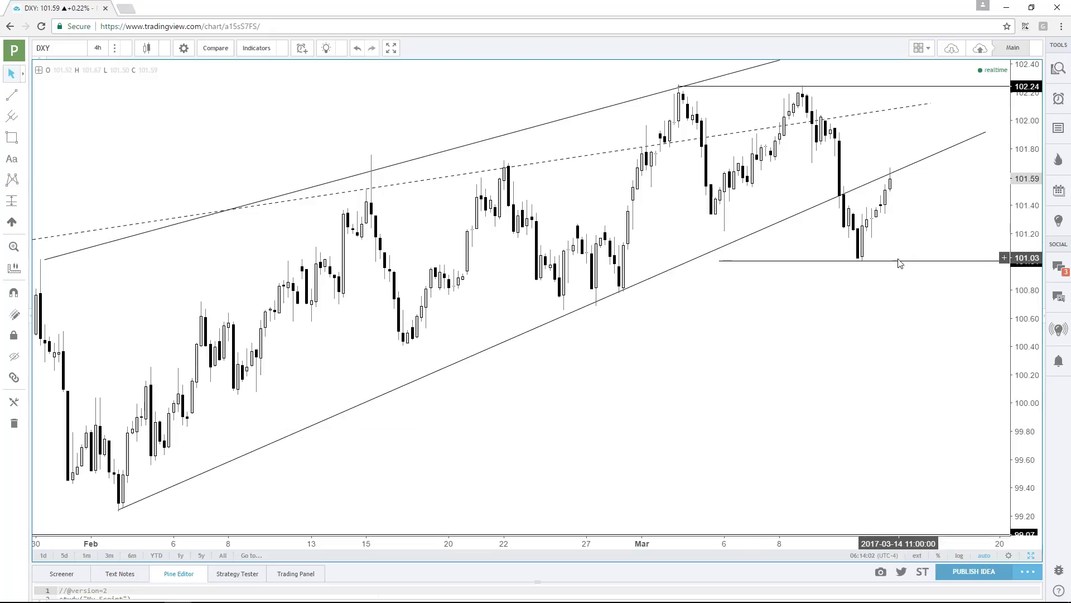
left_click(925, 226)
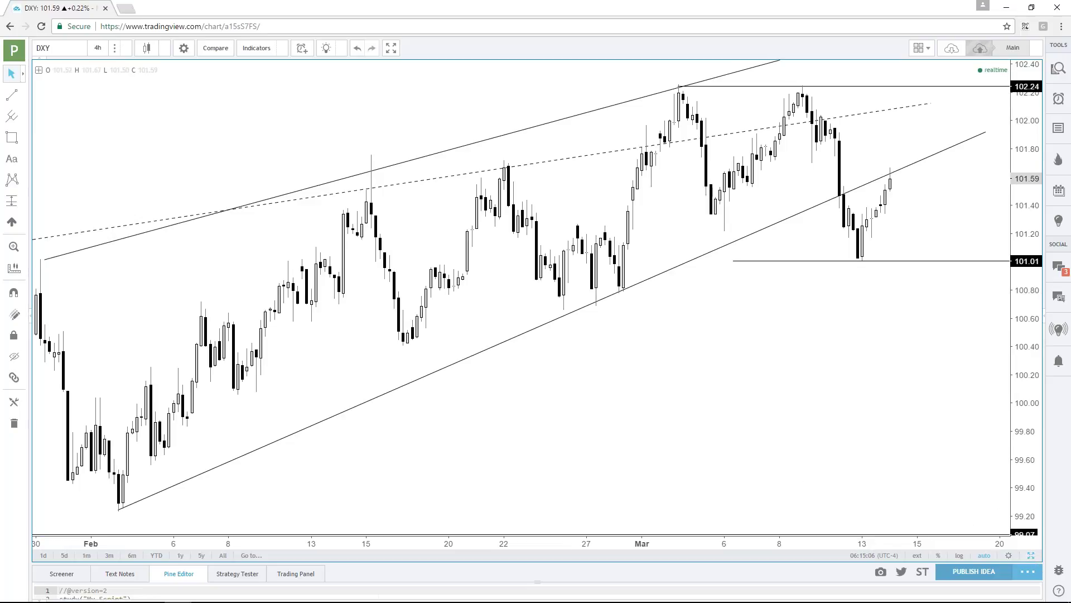
Restore the four-chart layout and maximize the top-left daily DXY chart
left_click(1031, 556)
left_click(524, 302)
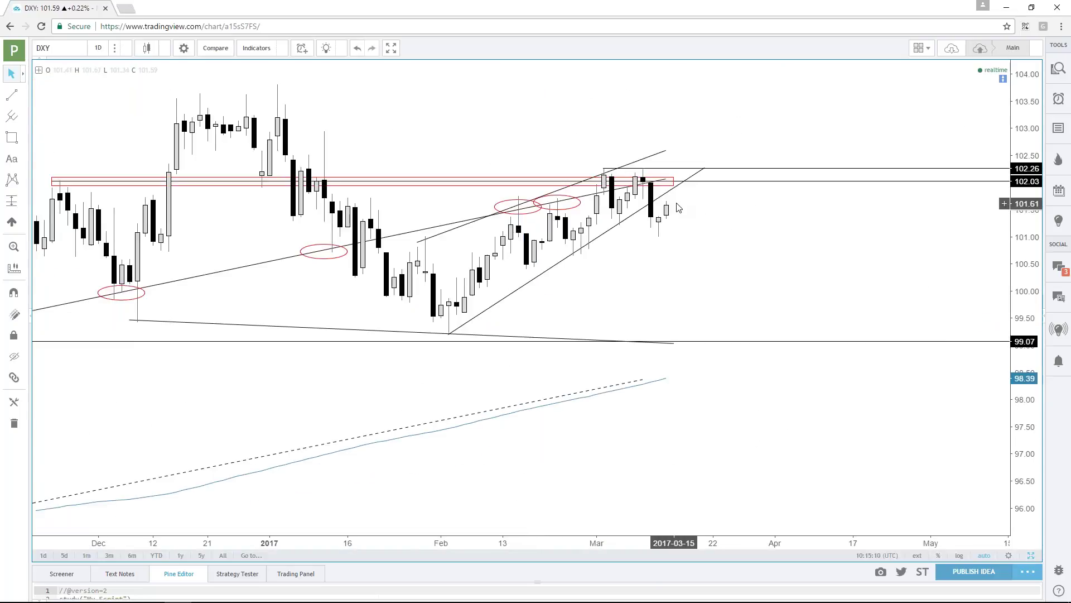
Load the COPPER daily chart and inspect the triangle's lower trendline by selecting and deselecting it
left_click(59, 45)
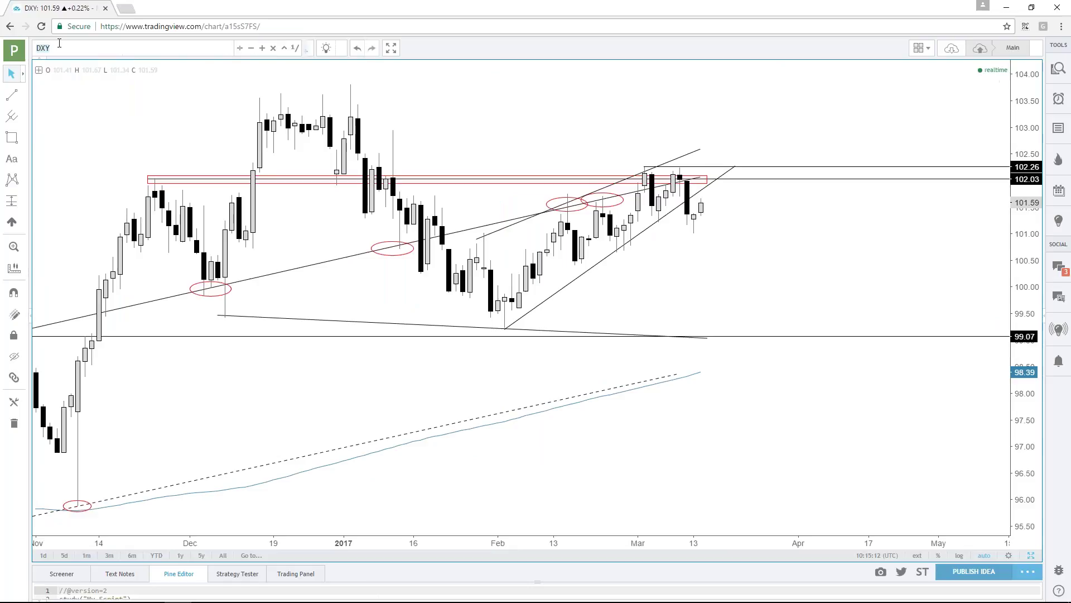
type("COPPER")
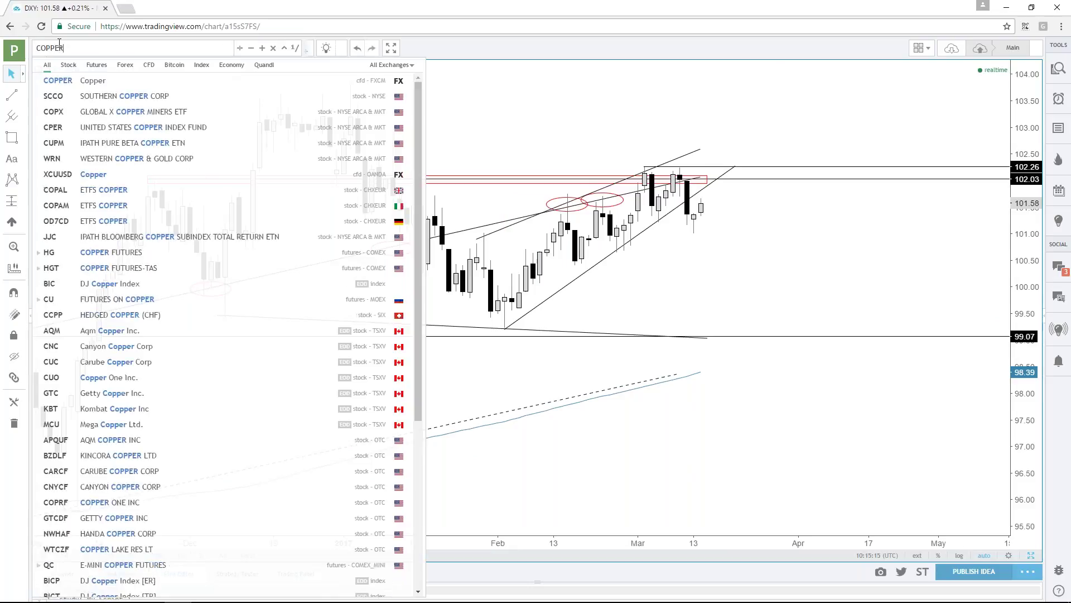
key("Return")
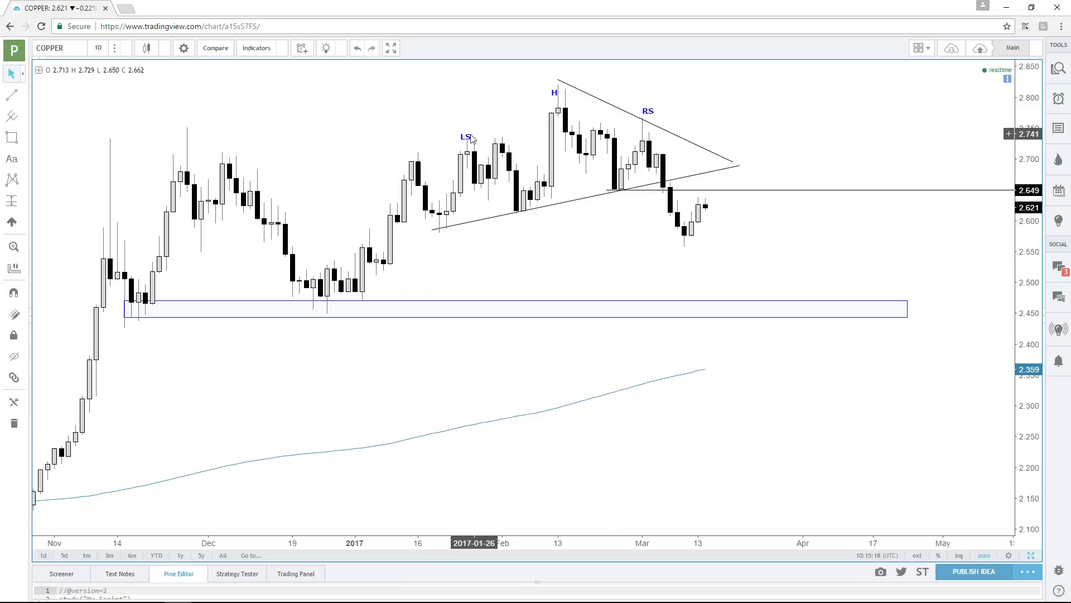
scroll(638, 239, "down", 1)
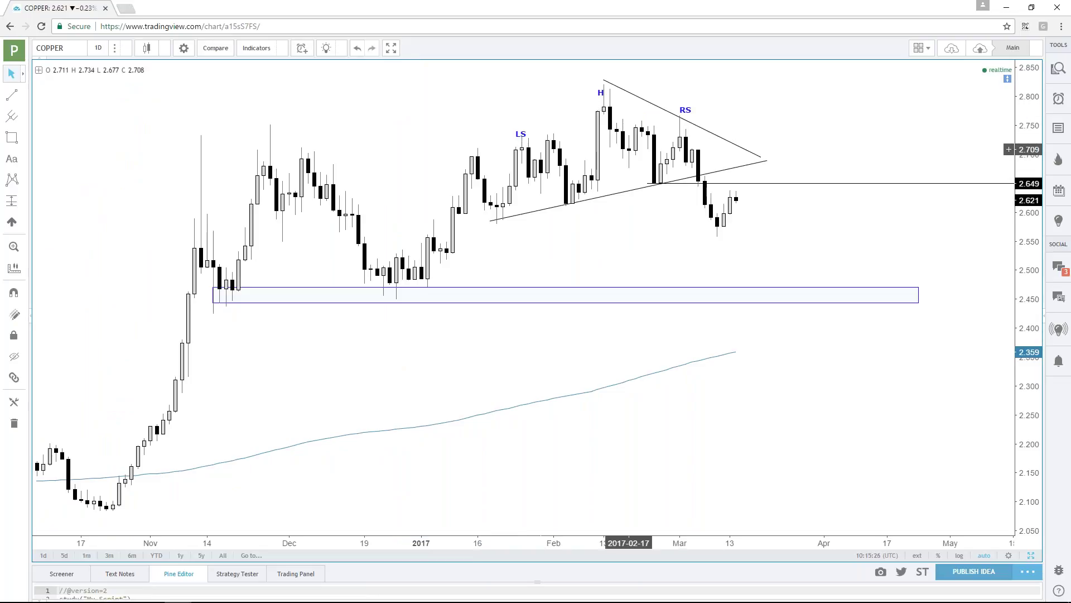
left_click(603, 198)
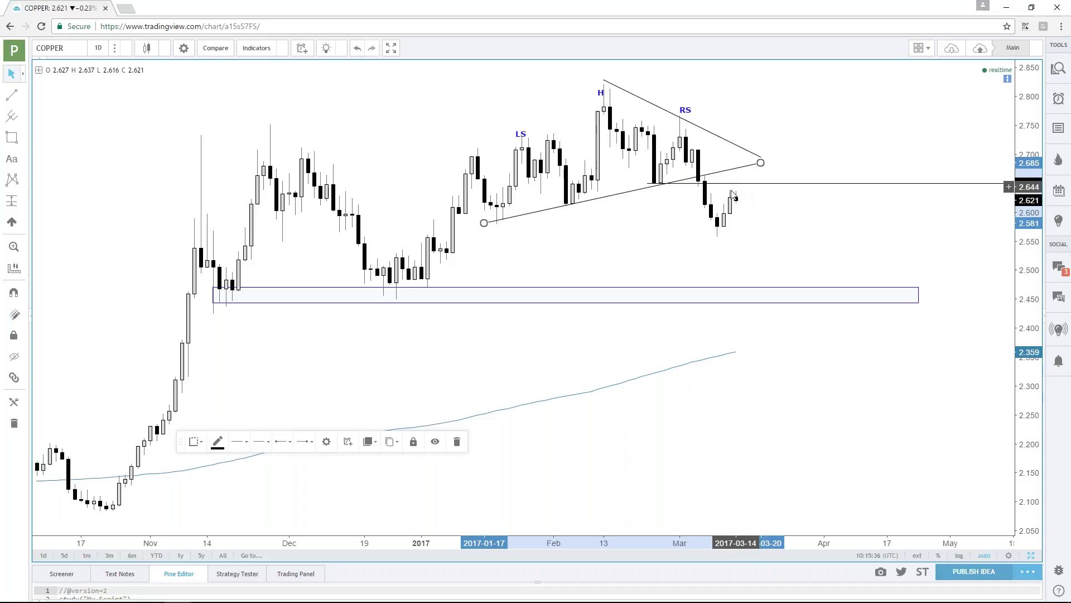
left_click(522, 235)
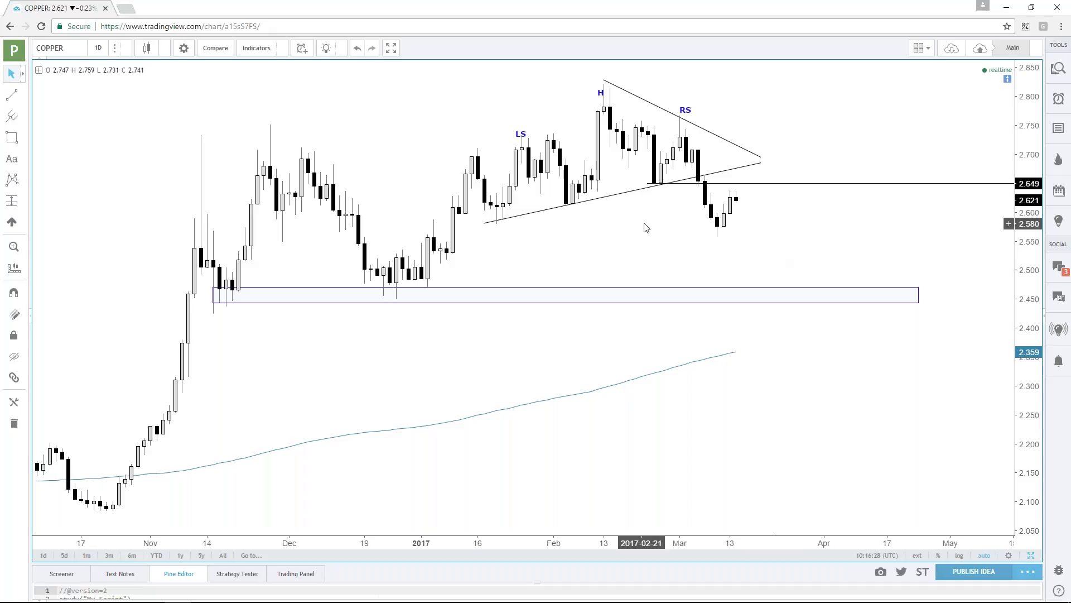
left_click(53, 48)
Load DXY again and zoom out and in on its daily channel and ellipses
type("DXY")
key("Return")
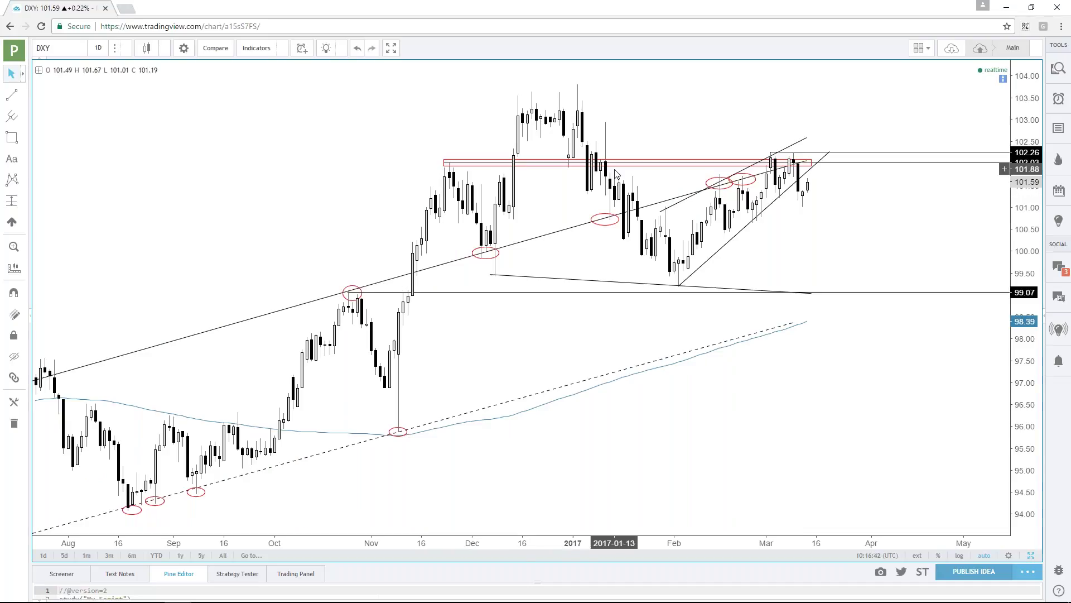
scroll(826, 249, "down", 2)
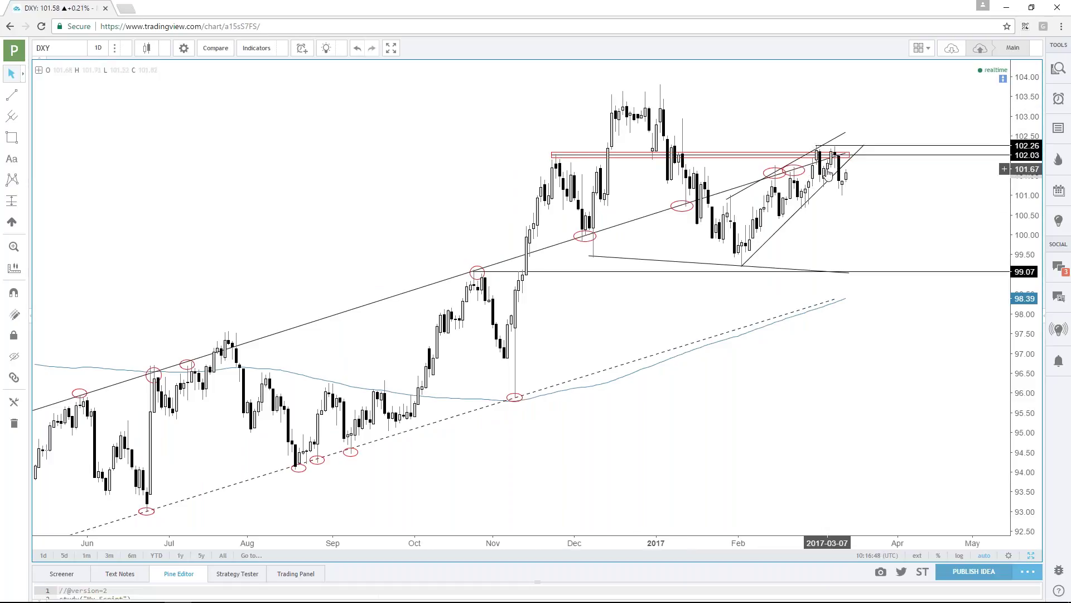
scroll(852, 240, "up", 2)
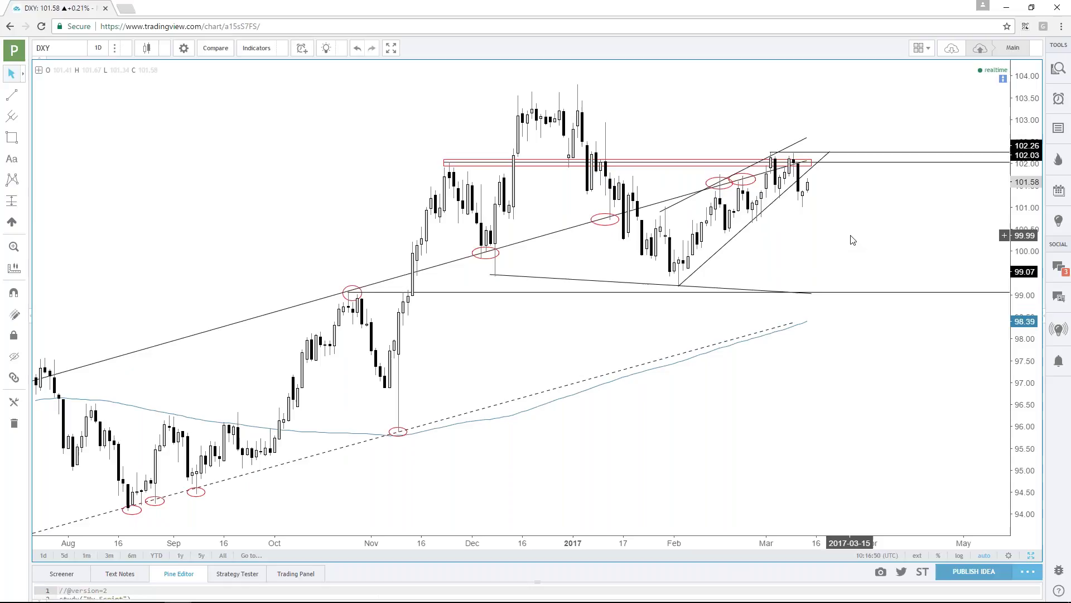
scroll(853, 235, "down", 2)
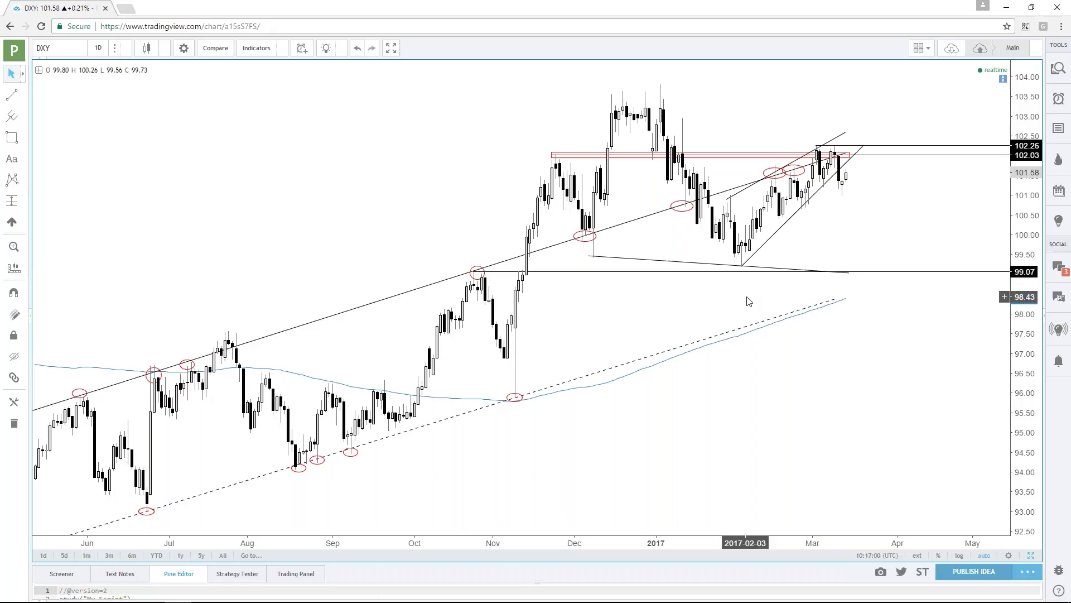
scroll(749, 302, "up", 1)
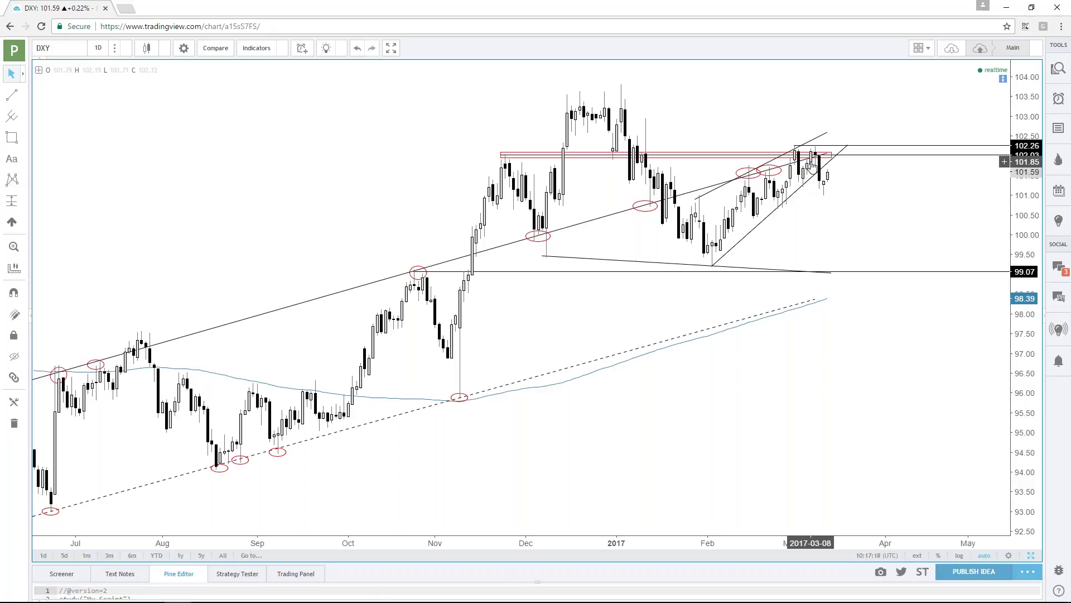
scroll(837, 240, "up", 2)
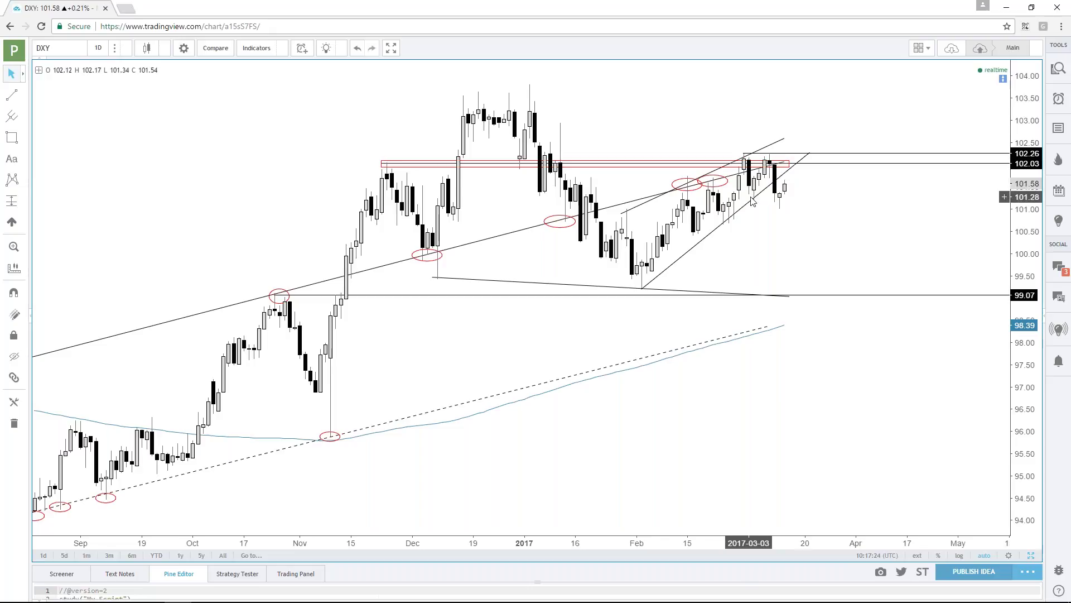
Review the 4-hour and daily DXY charts full-size, then enter NI22 in the symbol search
left_click(926, 194)
left_click(1031, 301)
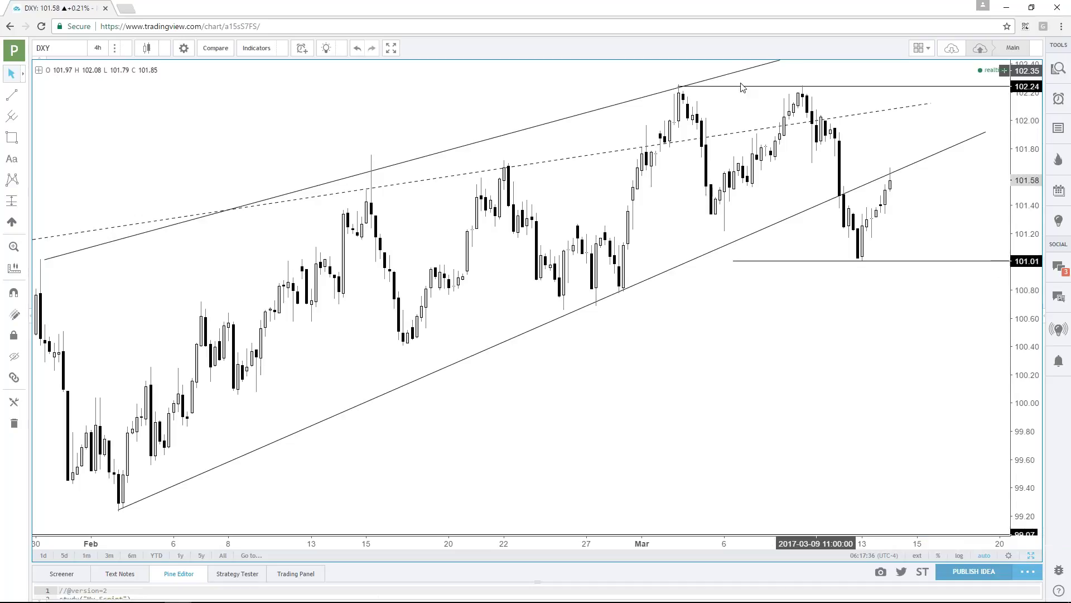
left_click(1030, 556)
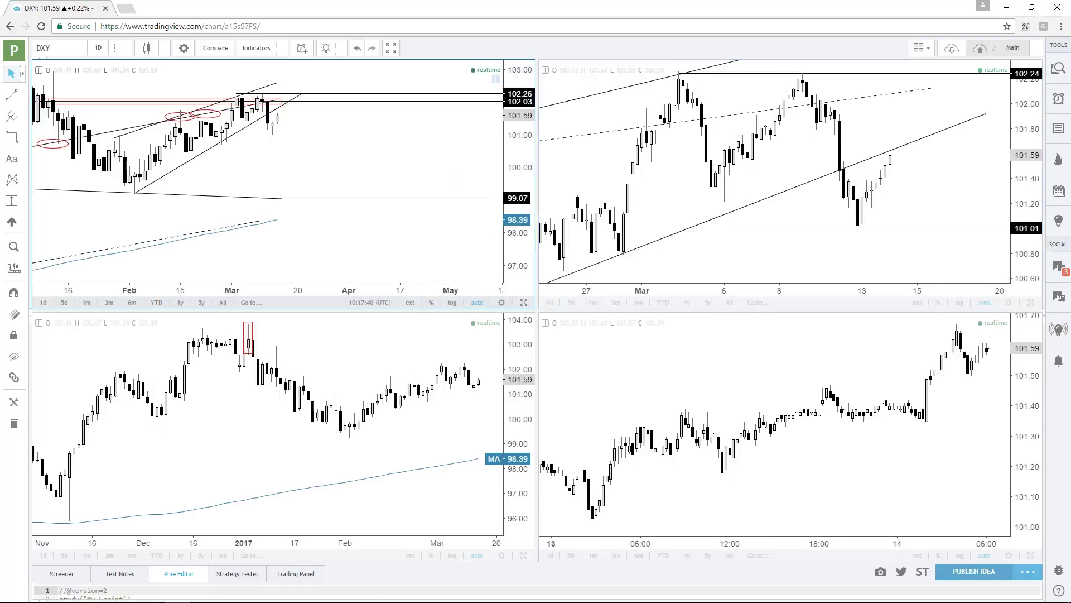
left_click(524, 302)
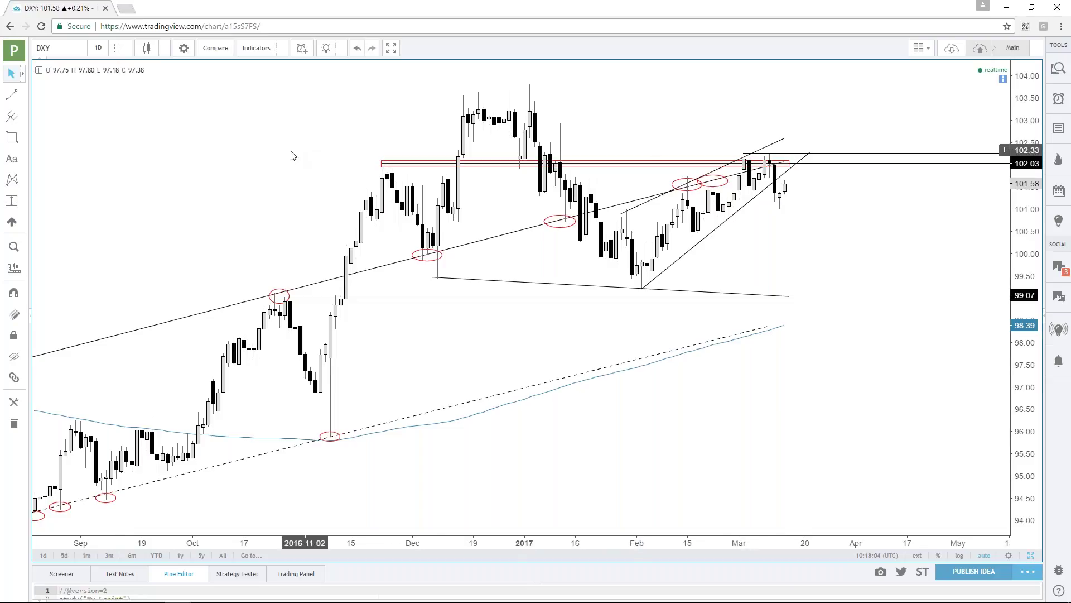
left_click(55, 48)
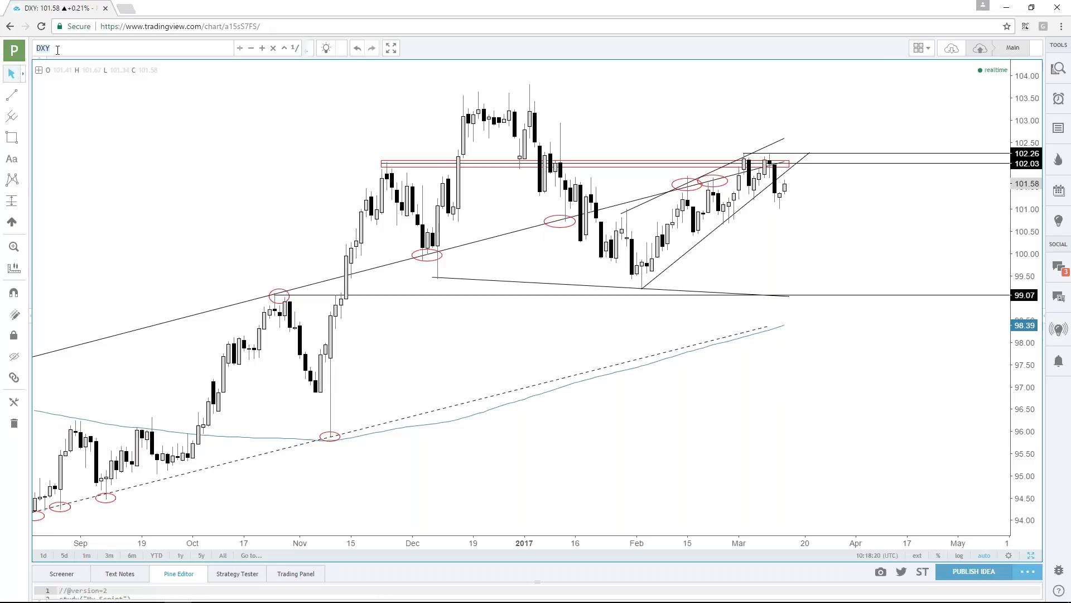
type("NI225")
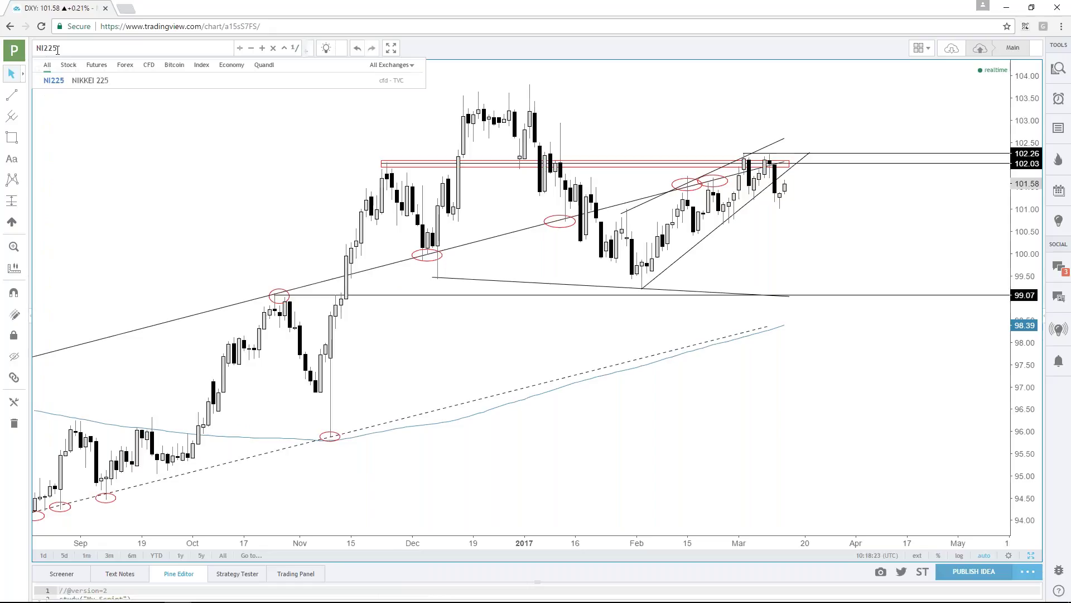
Load the NI225 daily chart, zoom out and compress the price axis to reveal the MMT label
key("Return")
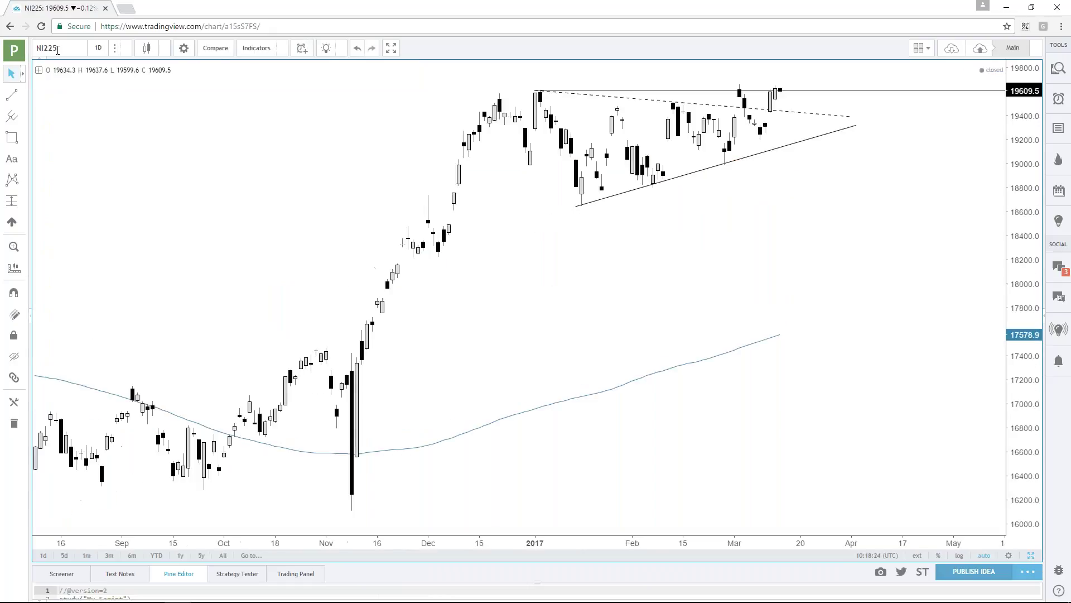
scroll(667, 260, "down", 3)
scroll(666, 259, "down", 3)
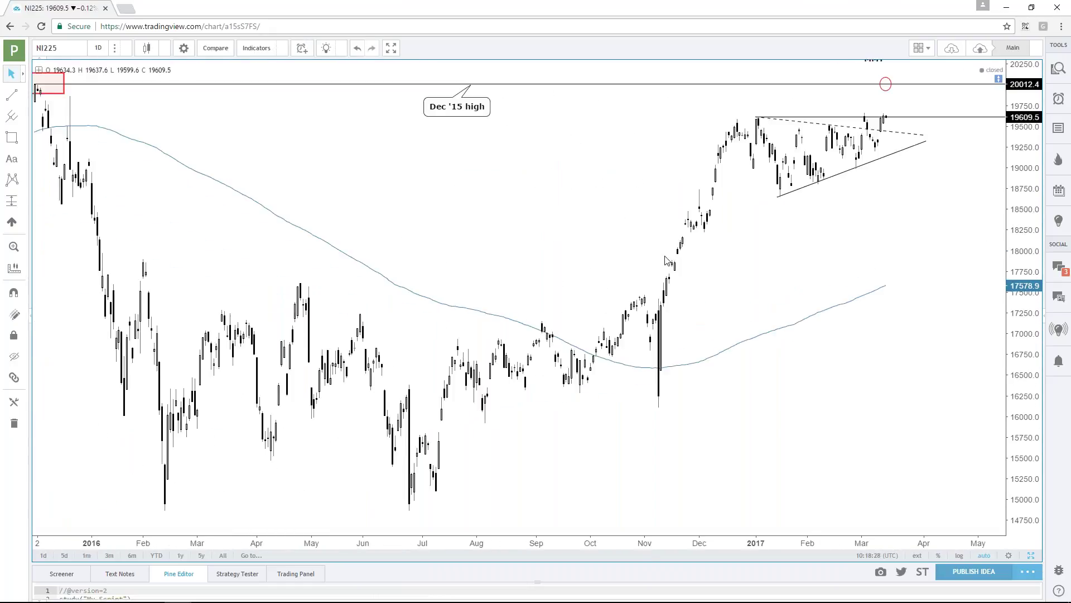
scroll(666, 260, "down", 2)
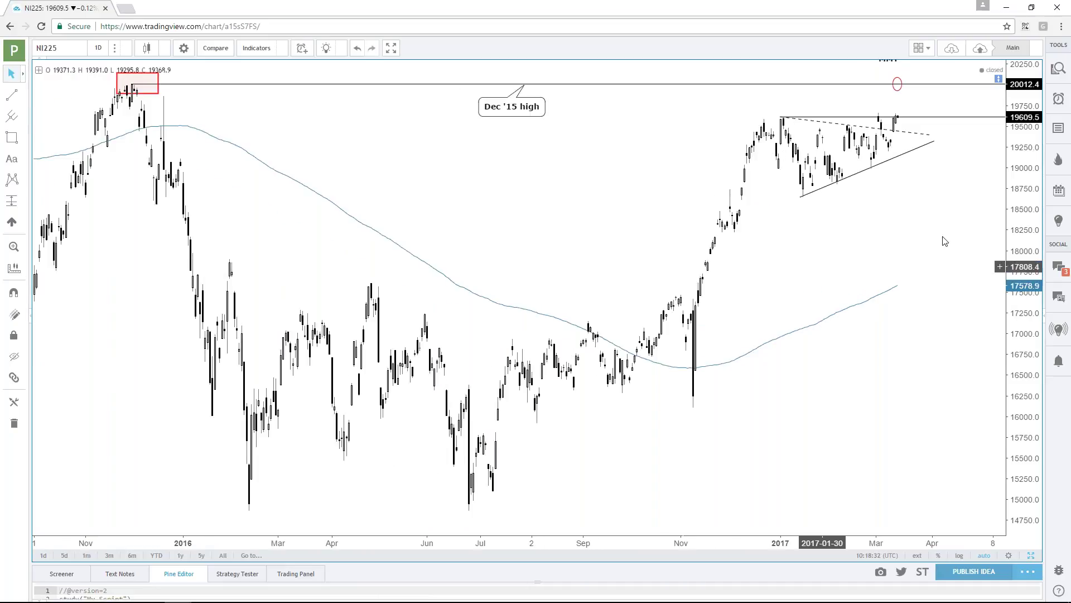
left_click_drag(1019, 168, 1016, 192)
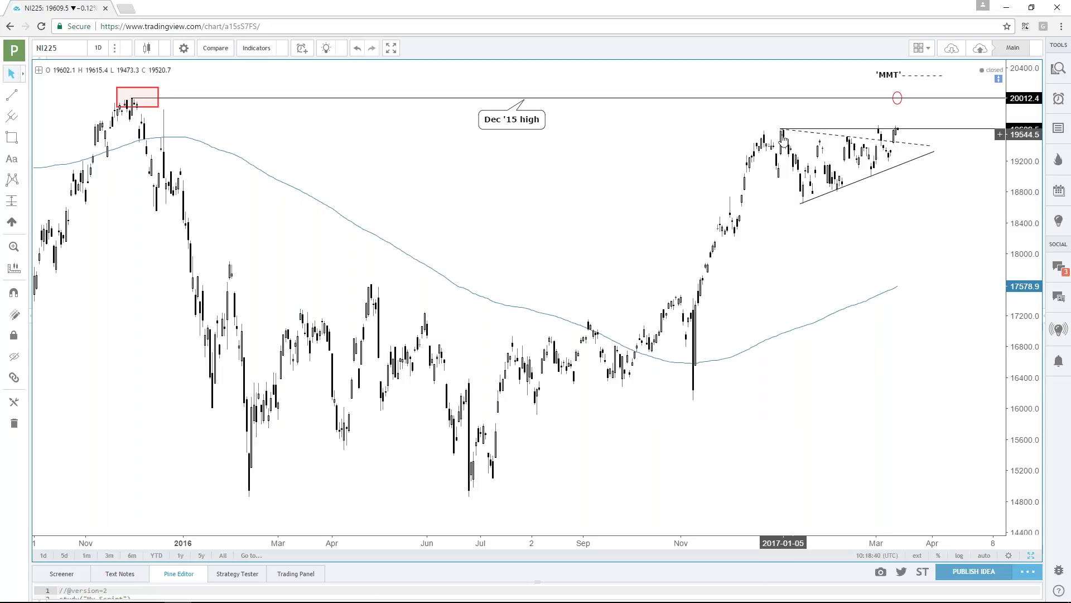
scroll(737, 162, "up", 3)
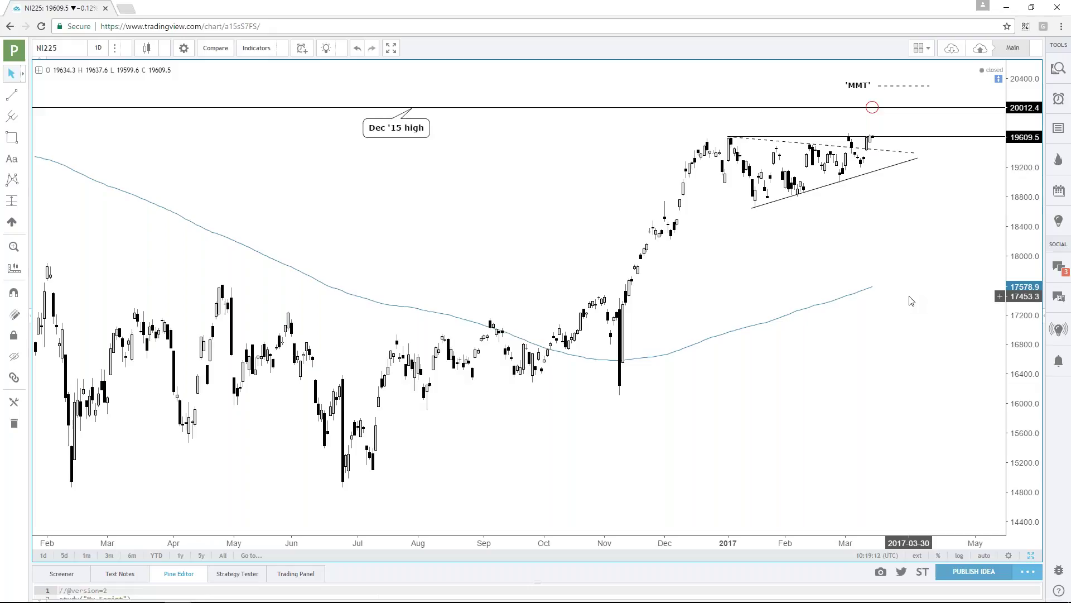
Reshape the red ellipse so it circles the 20012.4 Dec '15 high by the MMT label
left_click(876, 112)
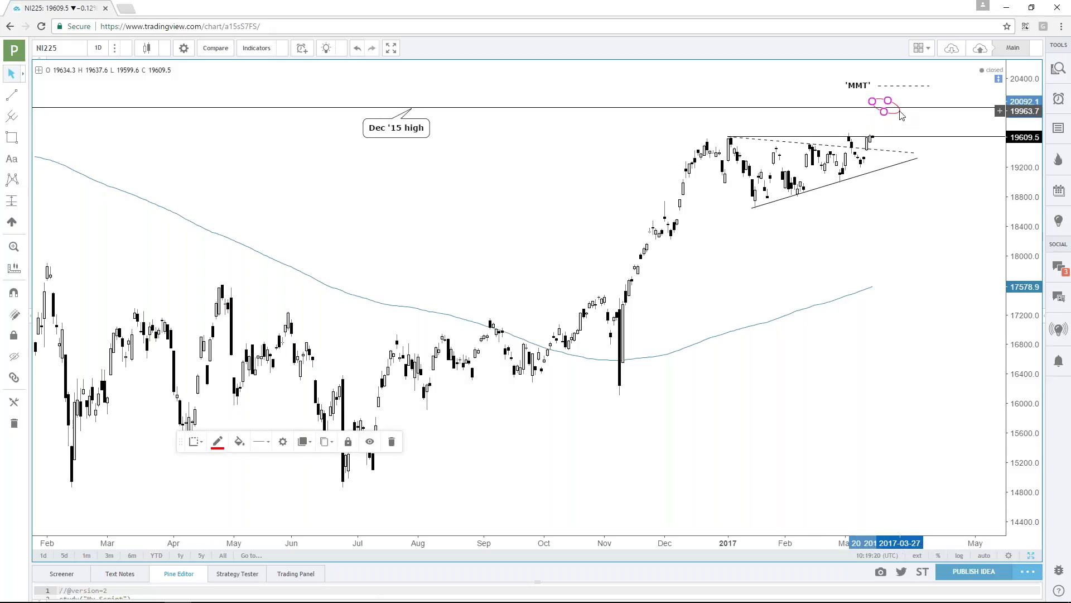
left_click_drag(877, 109, 874, 113)
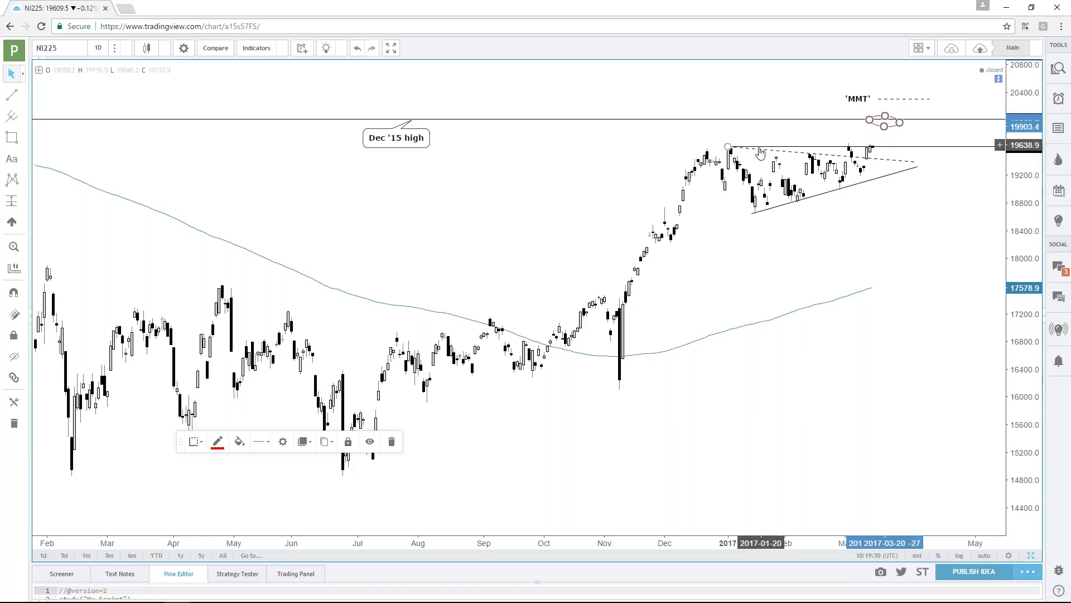
left_click(925, 213)
scroll(925, 212, "down", 3)
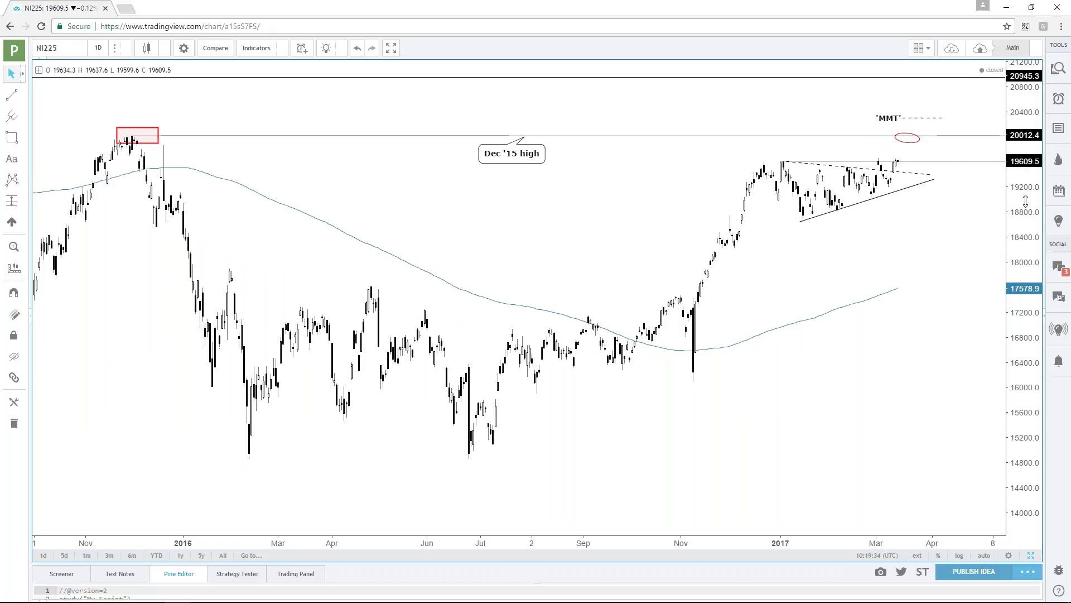
scroll(664, 260, "down", 5)
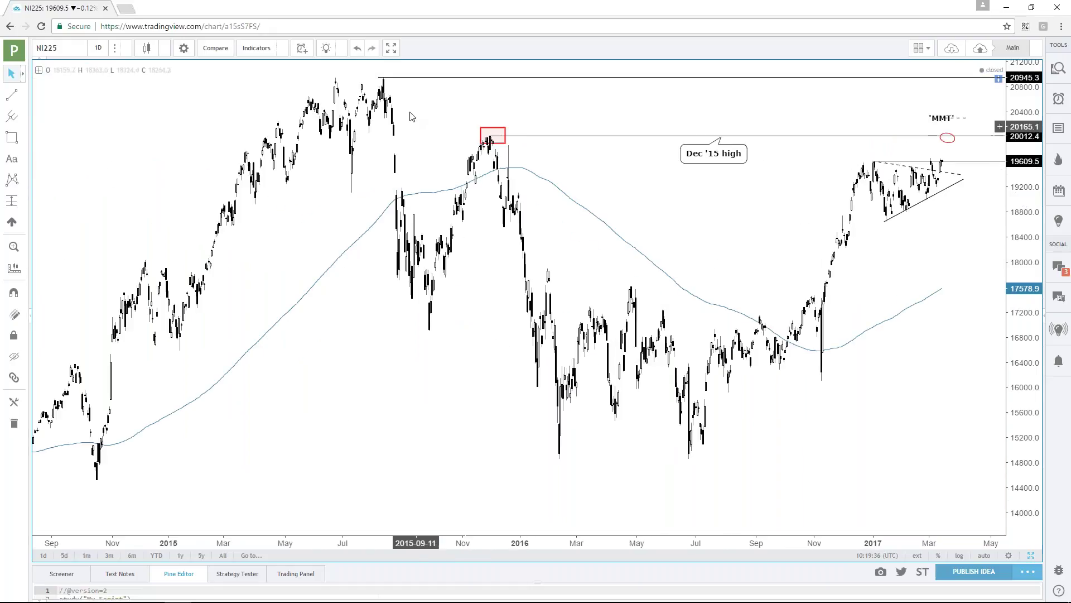
scroll(684, 229, "up", 1)
scroll(685, 229, "up", 3)
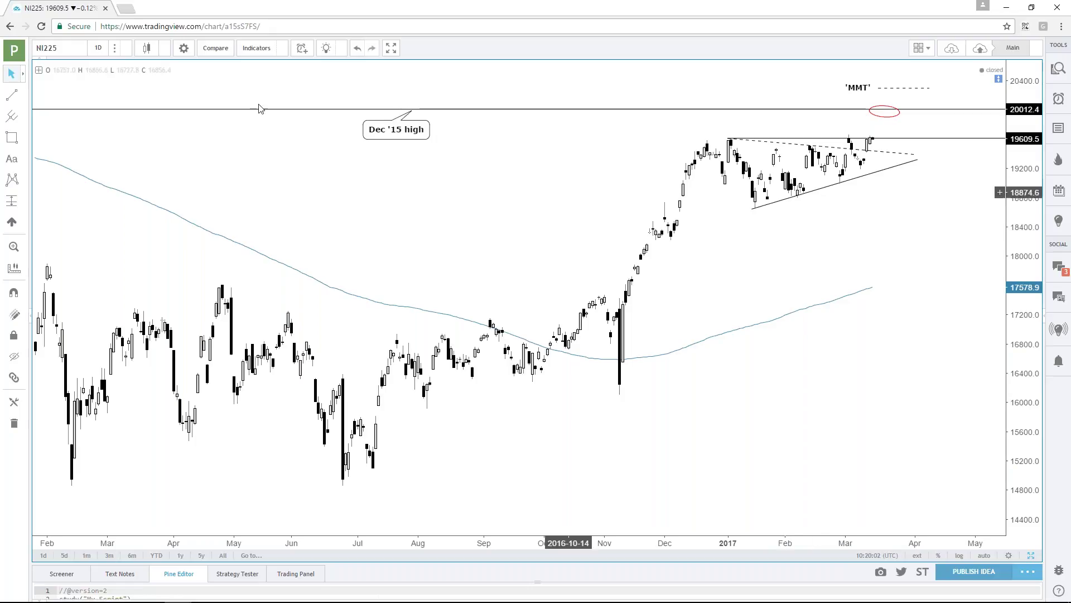
Open the chart's symbol box to enter a new symbol
left_click(66, 50)
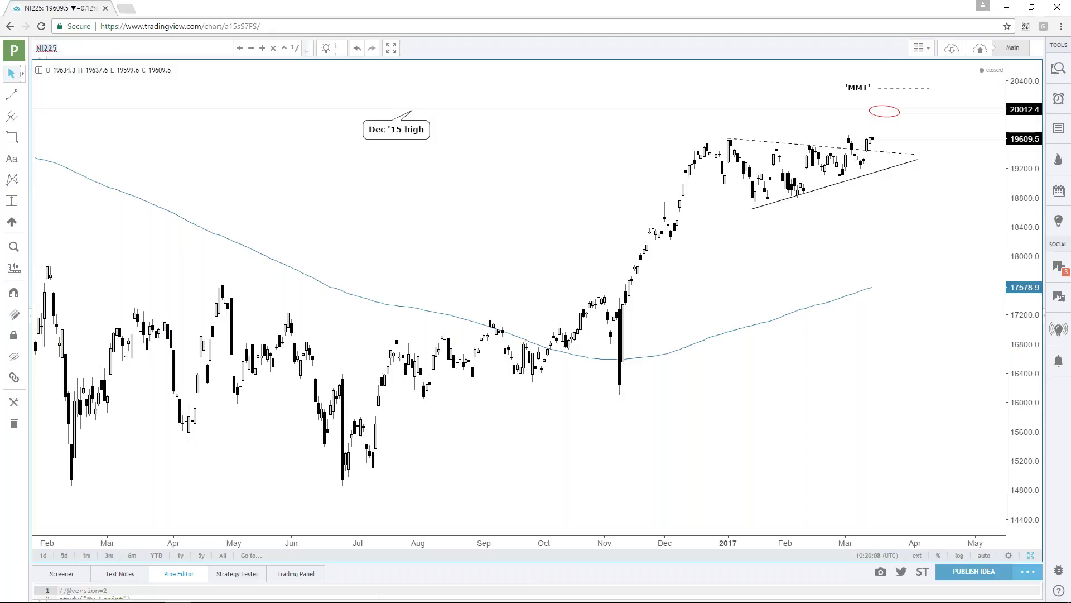
key("Escape")
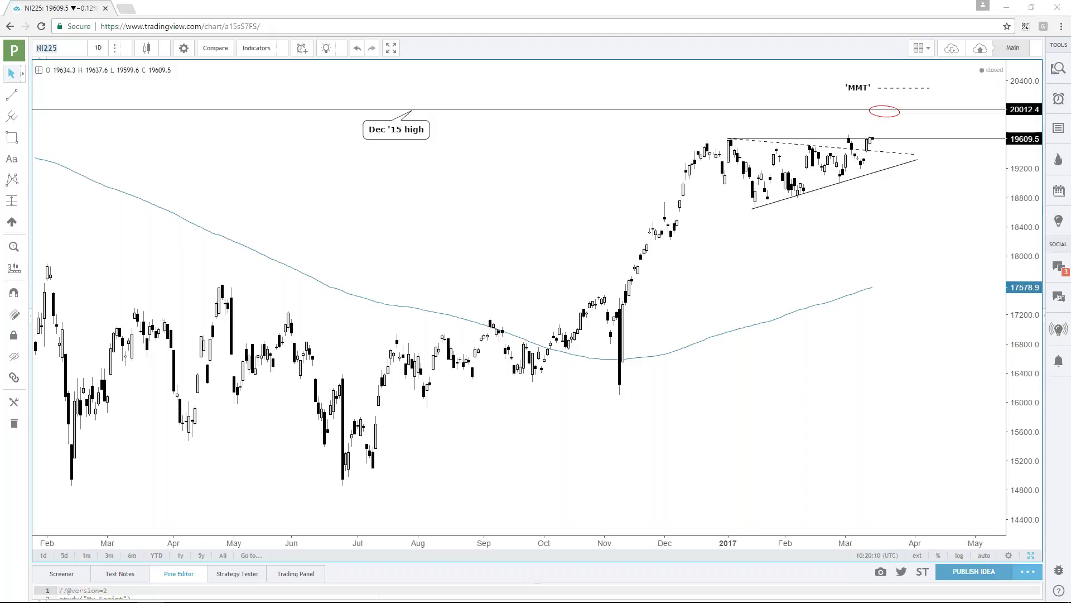
left_click(57, 51)
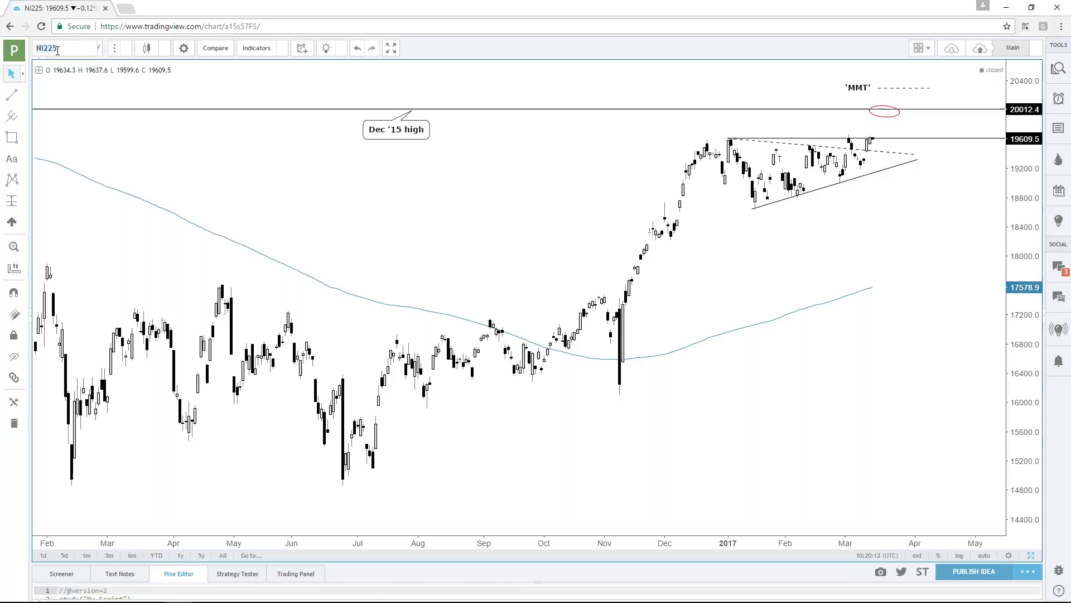
Load the DAX daily chart and compress the price scale to fit the wedge and 12390.8 high
type("NI")
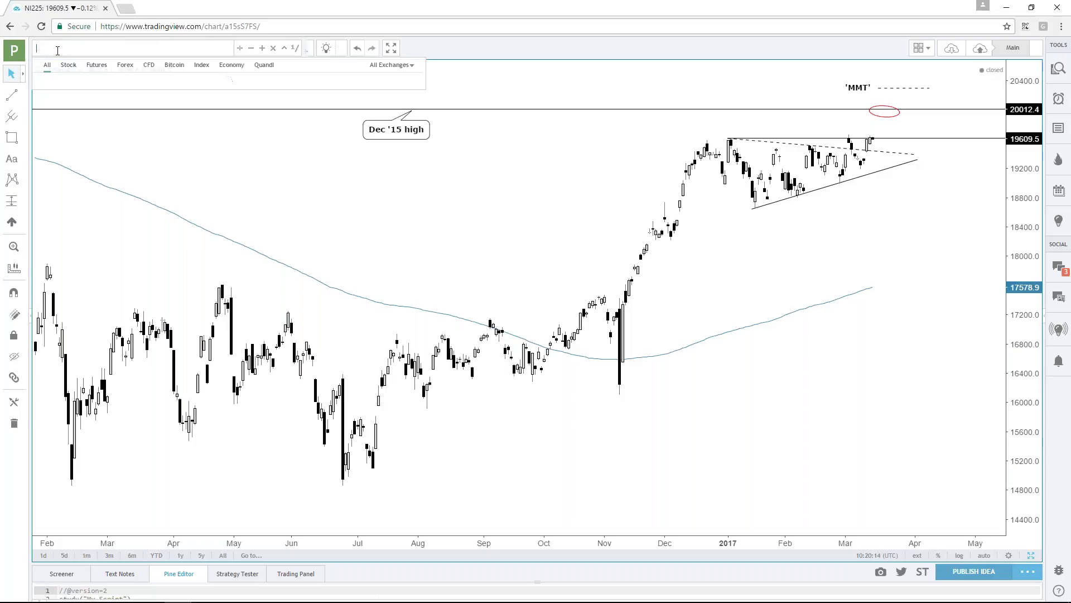
type("DAX")
key("Return")
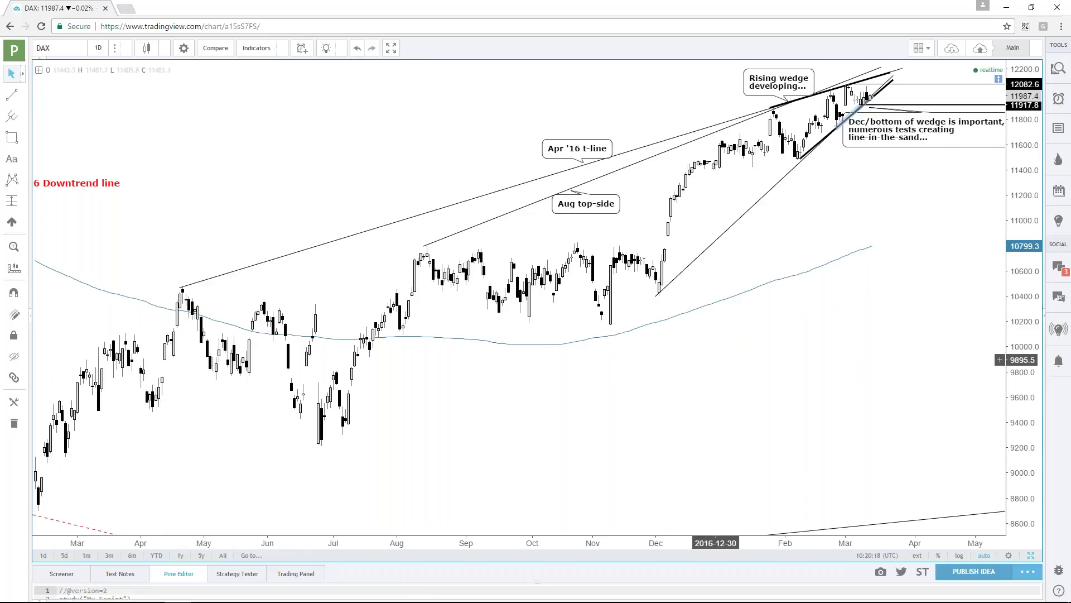
scroll(716, 359, "up", 1)
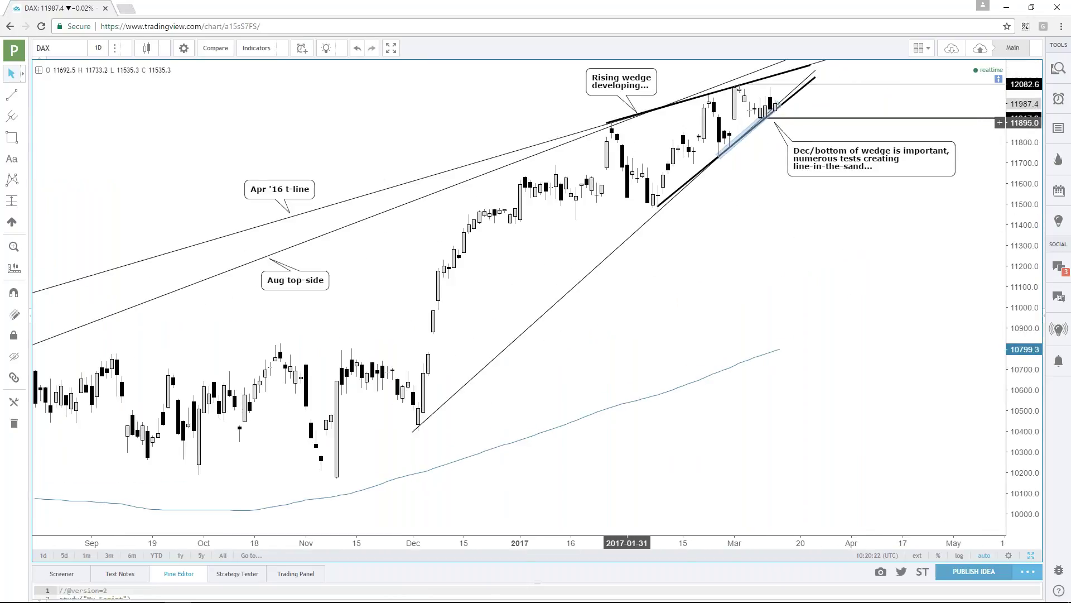
left_click_drag(1023, 279, 1024, 313)
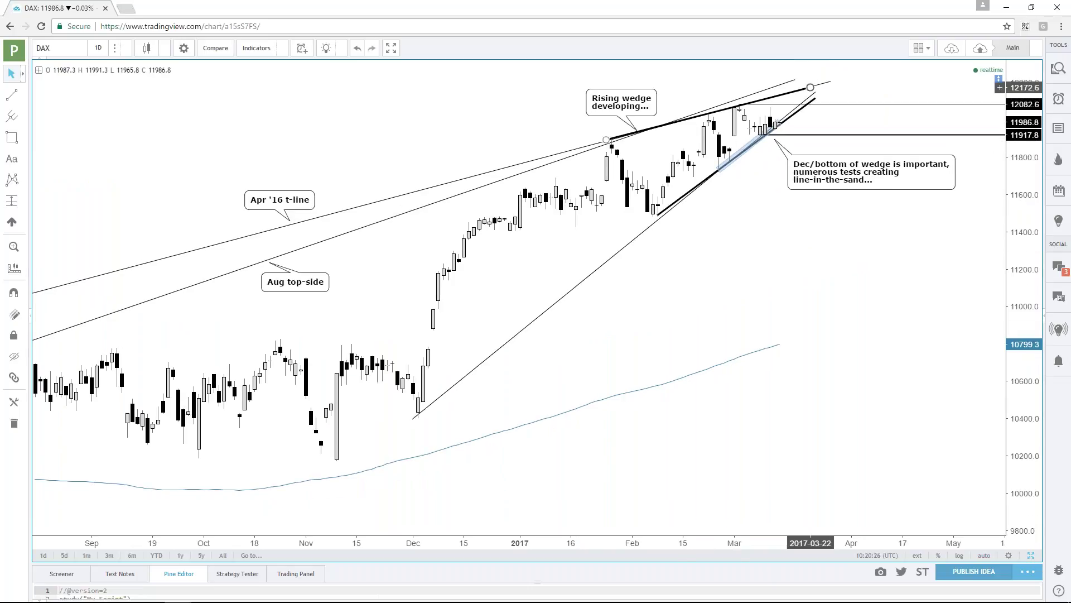
left_click_drag(1017, 164, 1016, 174)
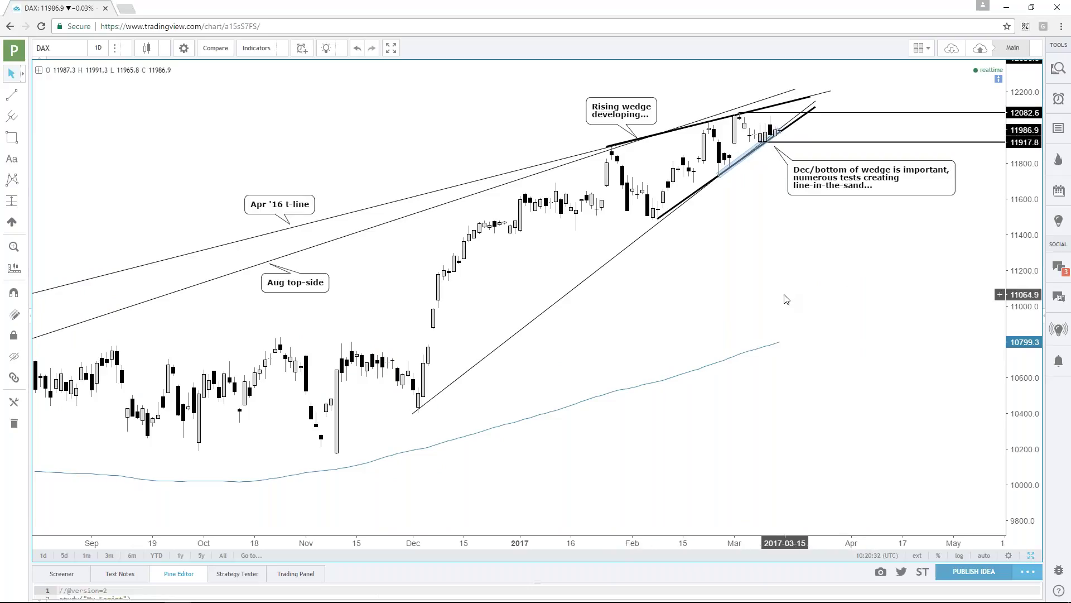
scroll(784, 299, "down", 2)
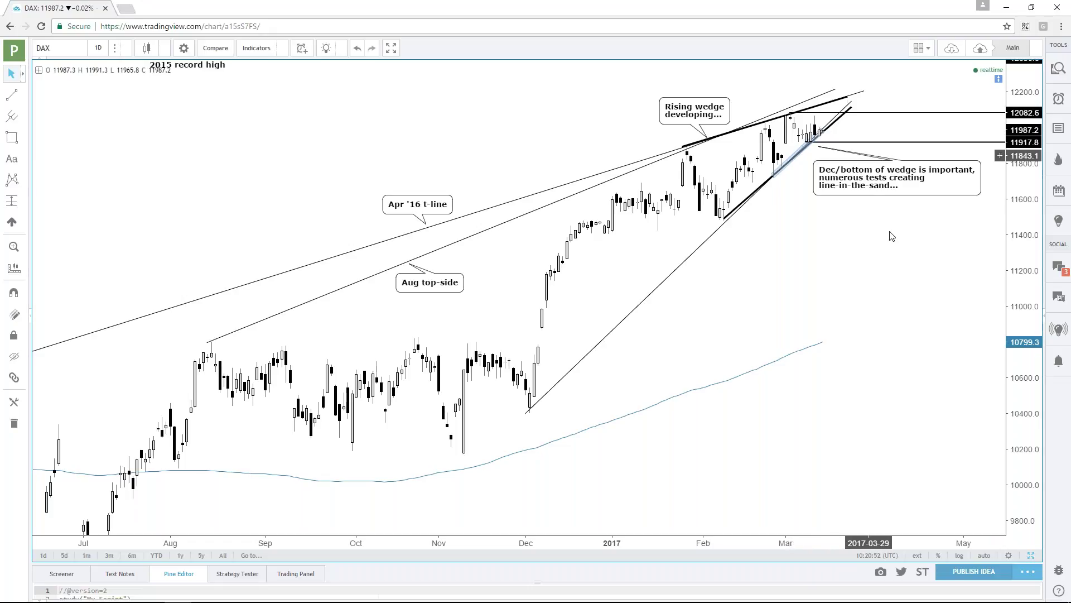
Reposition the 'Dec/bottom of wedge' callout box beside the wedge
left_click_drag(891, 172, 874, 171)
left_click(856, 243)
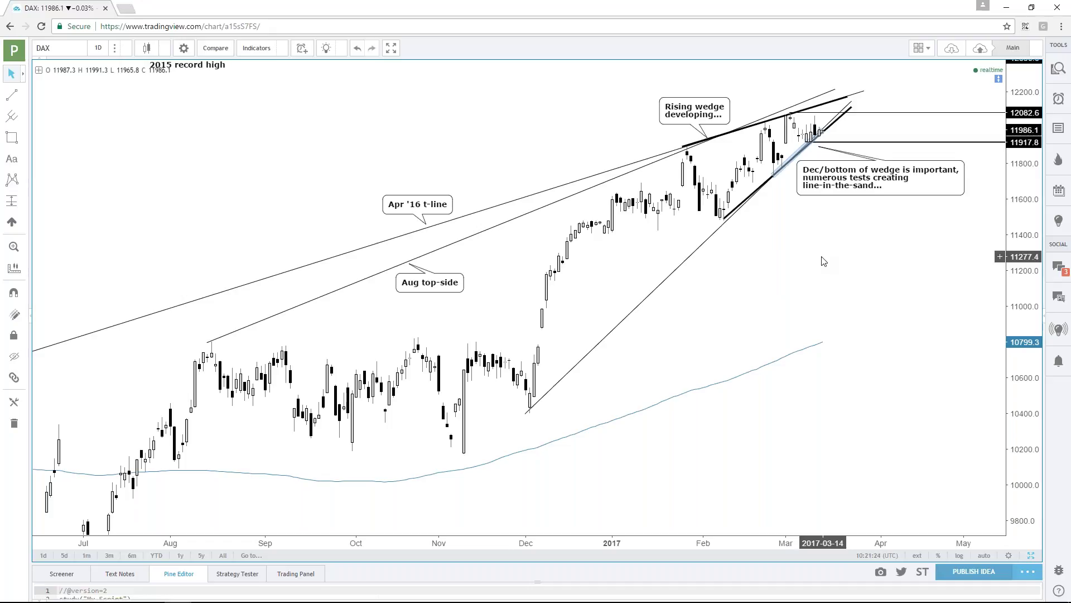
left_click_drag(854, 187, 877, 186)
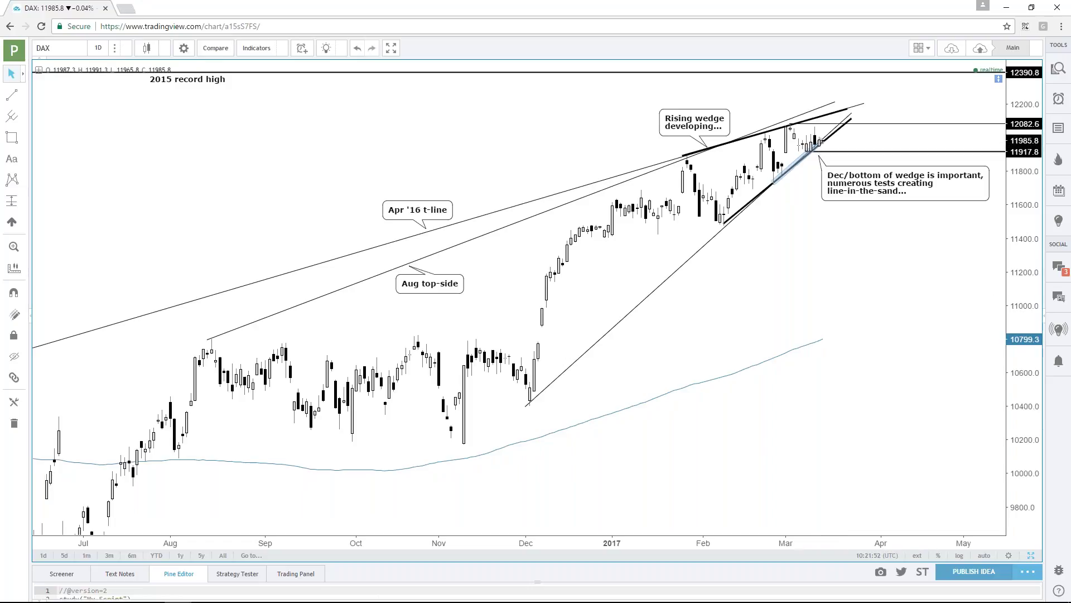
Maximise the 4h DAX chart from the four-chart layout and switch it to 2-hour candles
key("alt+Return")
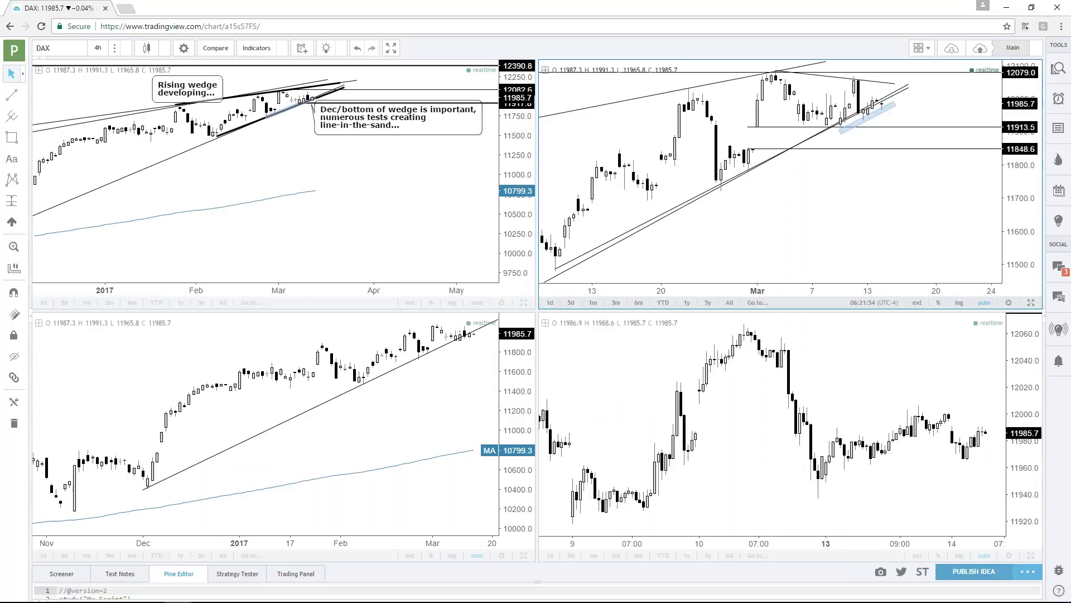
left_click(1031, 303)
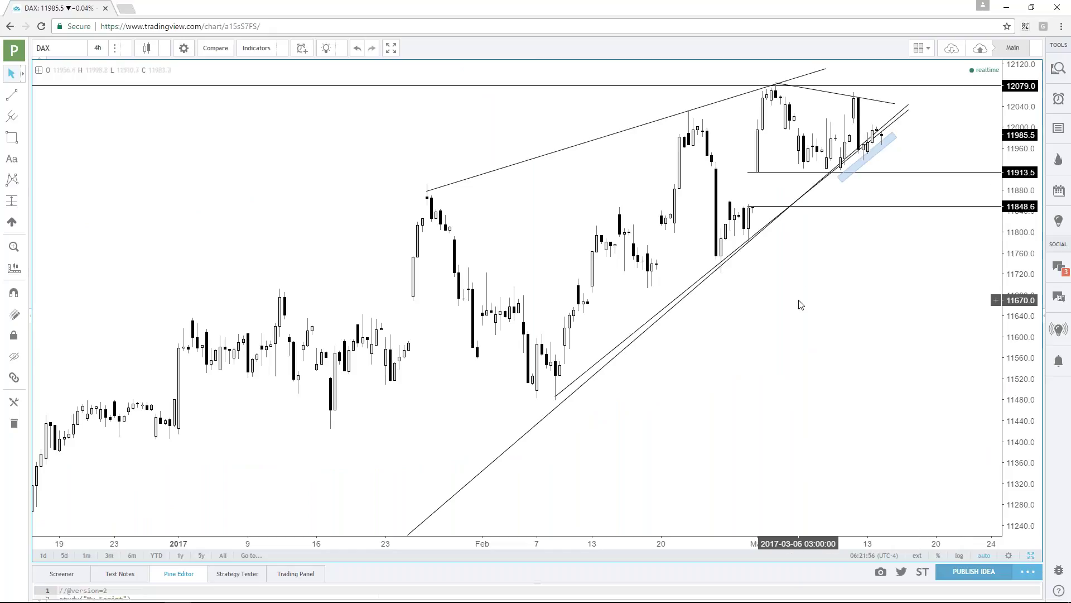
left_click(101, 47)
left_click(108, 179)
scroll(842, 295, "down", 3)
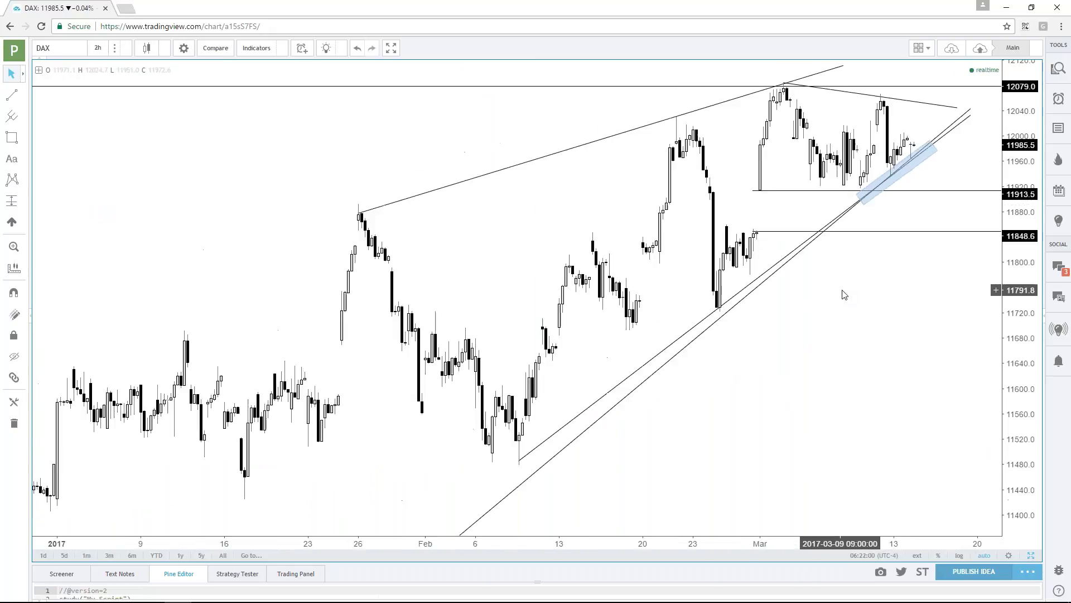
scroll(844, 295, "down", 2)
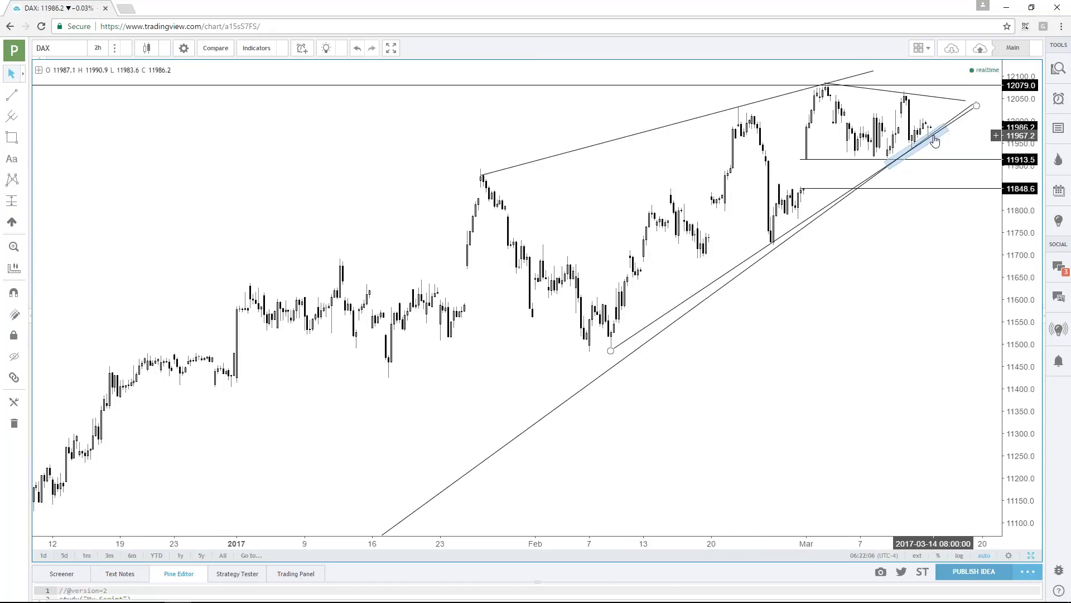
scroll(893, 309, "up", 1)
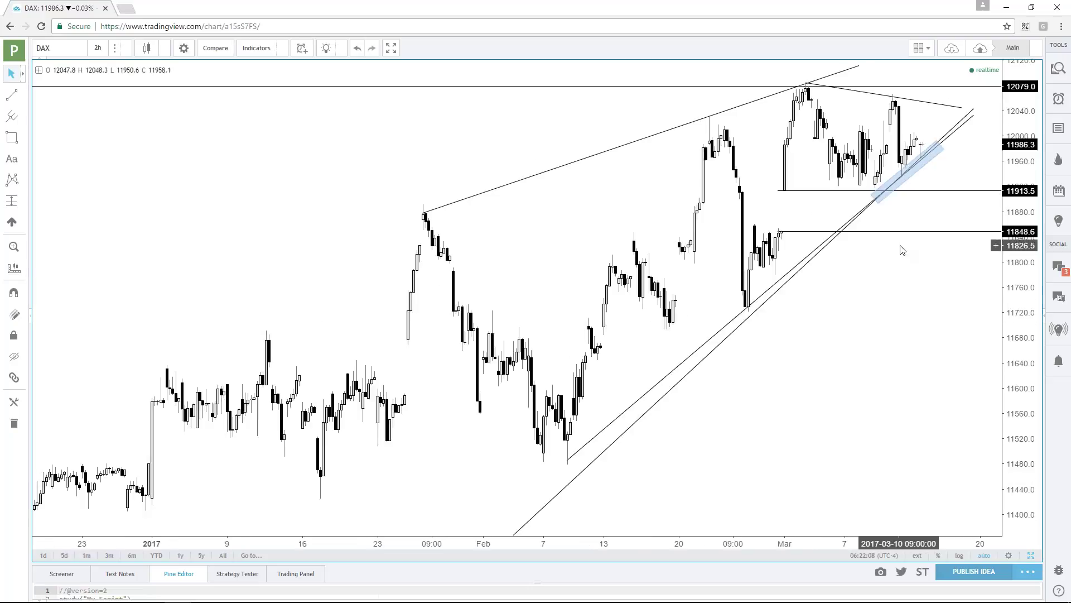
Extend the upper wedge trendline's right end further up and to the right
left_click(881, 188)
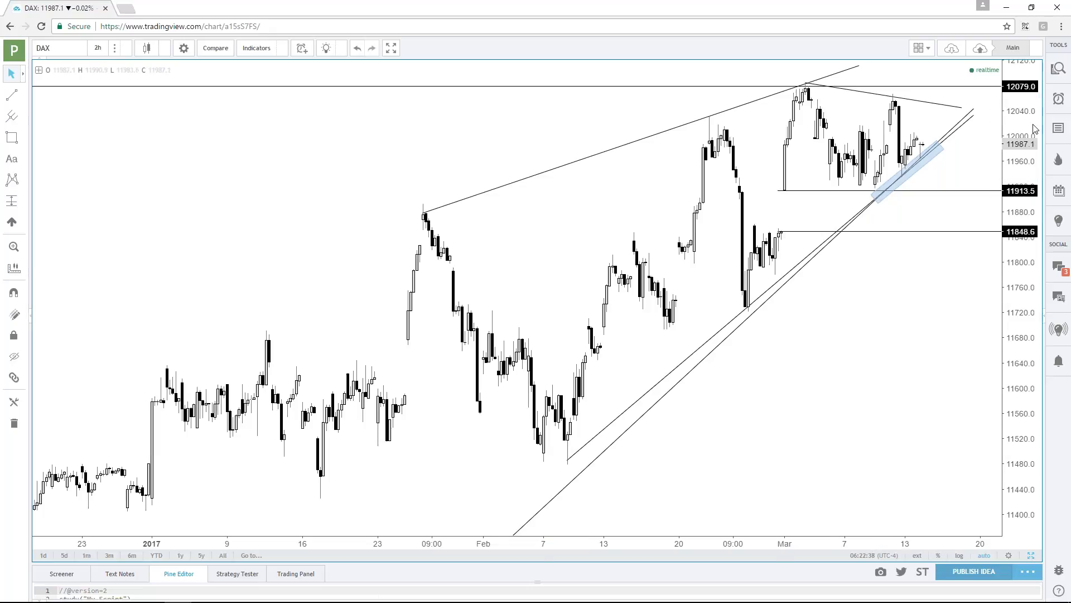
left_click_drag(1021, 267, 1021, 295)
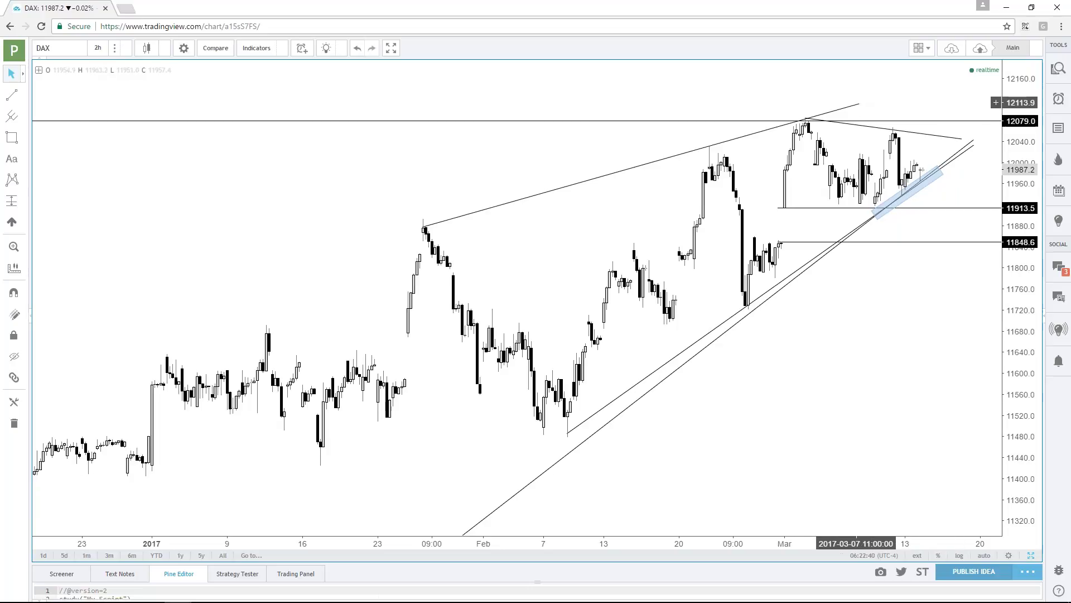
left_click(860, 105)
left_click_drag(861, 106, 941, 80)
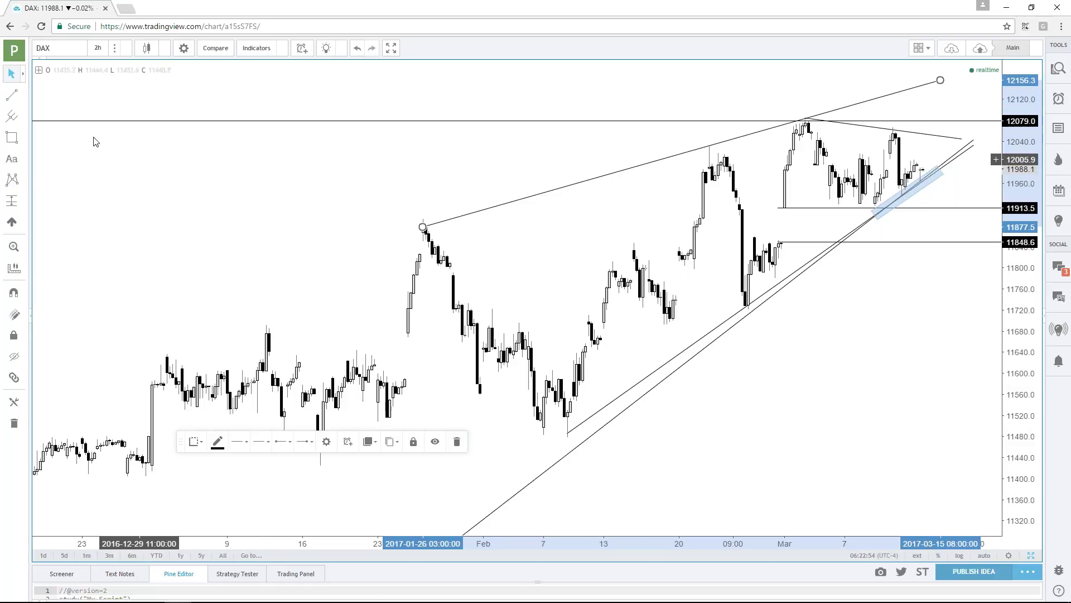
left_click(55, 48)
Load CAC40 and extend both wedge trendlines further to the right
type("CAC40")
key("Return")
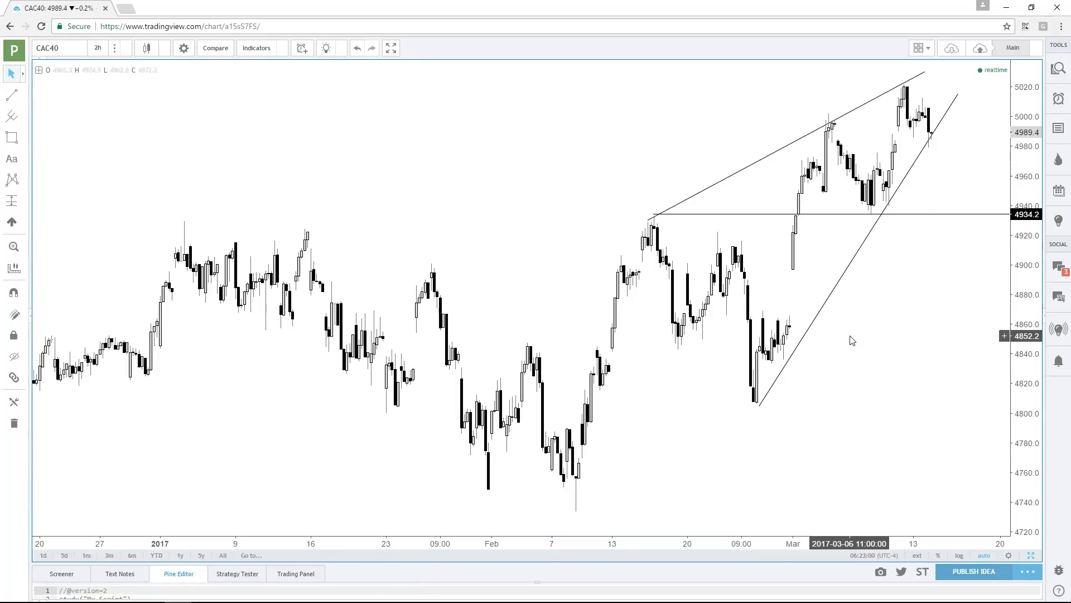
scroll(852, 340, "down", 1)
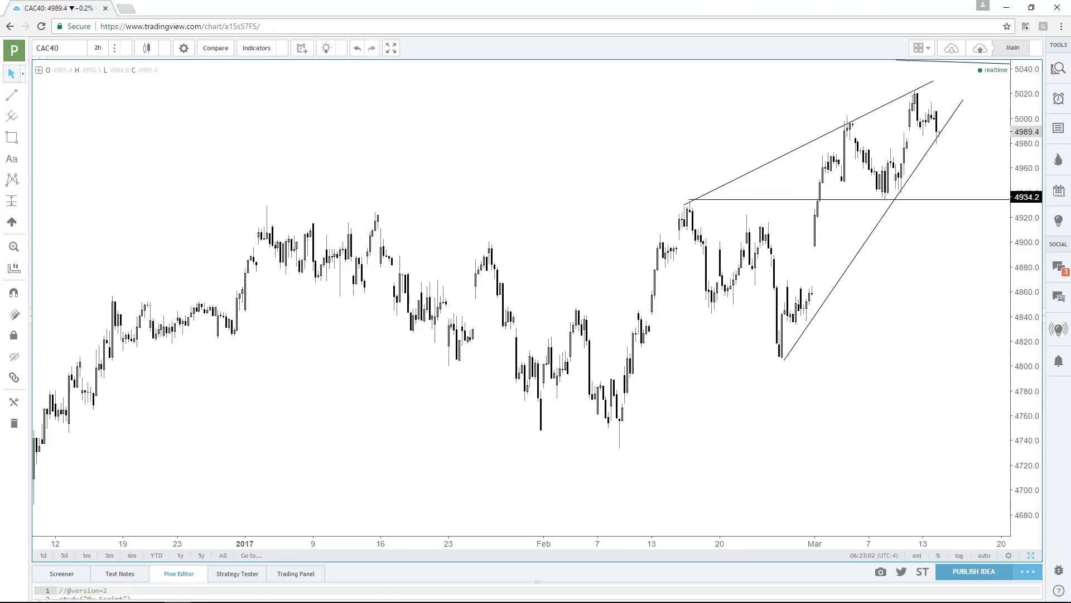
mouse_move(933, 114)
left_mouse_down()
mouse_move(950, 105)
mouse_move(963, 131)
mouse_move(975, 123)
left_mouse_up()
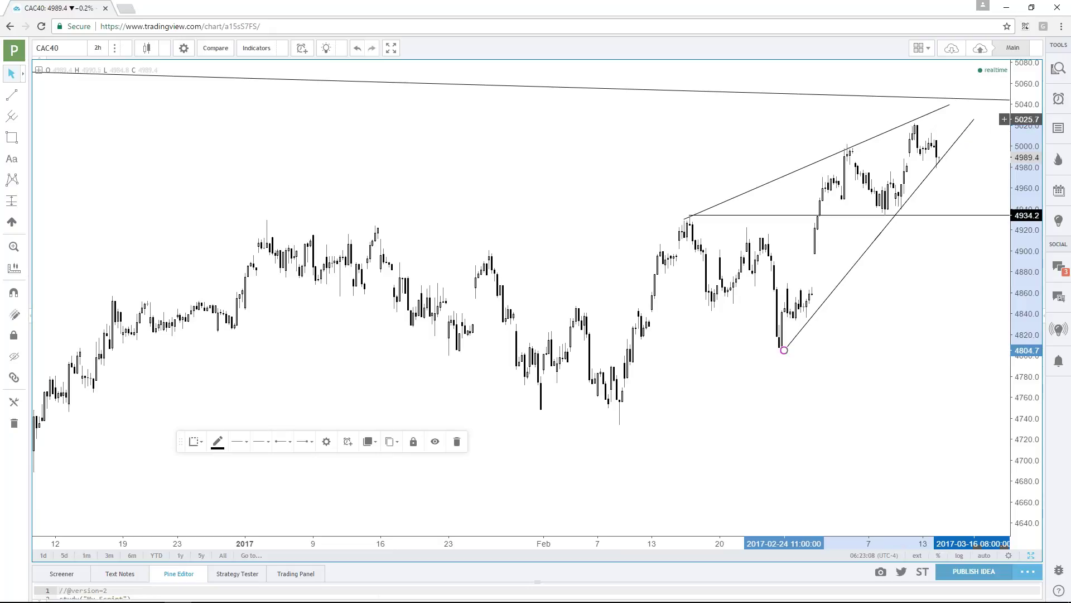
left_click(960, 164)
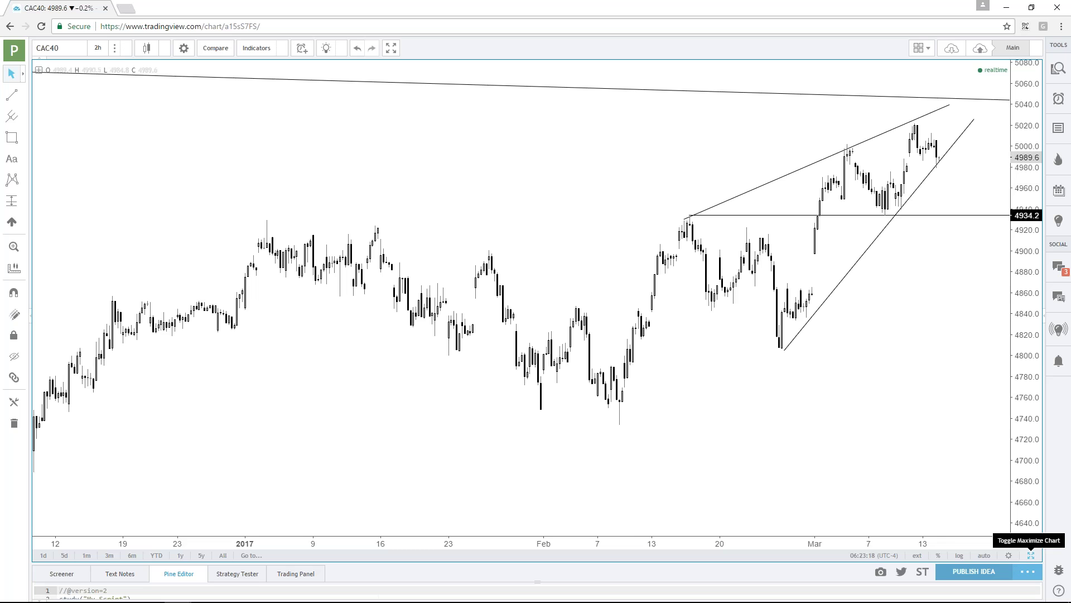
Maximise the top-left daily CAC40 chart and zoom out to span 2015 to 2017
left_click(1031, 555)
left_click(524, 306)
scroll(612, 238, "down", 3)
scroll(612, 239, "down", 4)
scroll(612, 239, "up", 1)
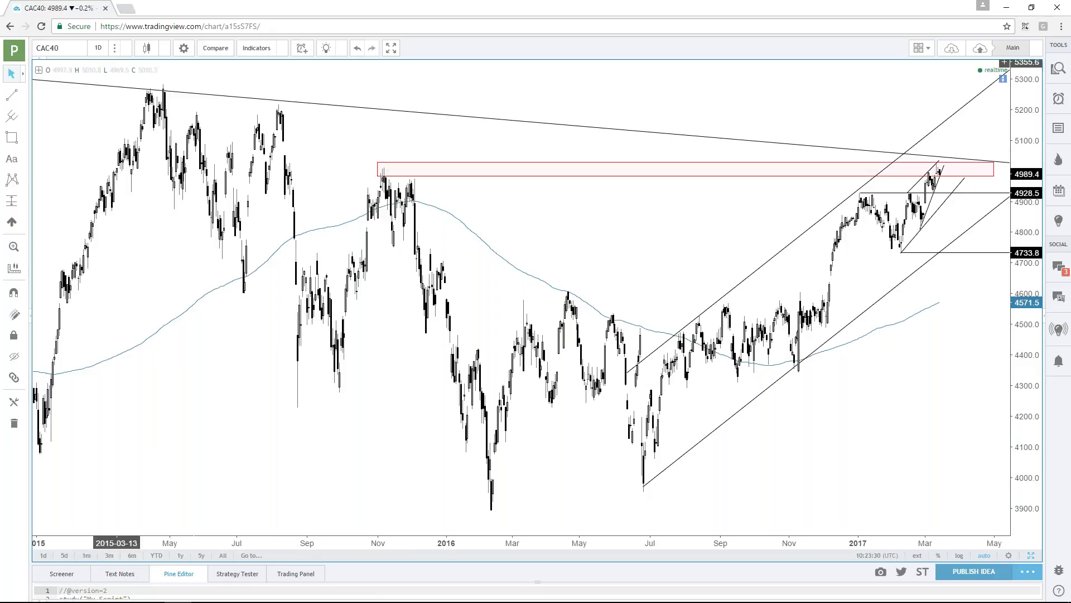
left_click(99, 49)
Switch the CAC40 chart to weekly (1W) candles
left_click(130, 250)
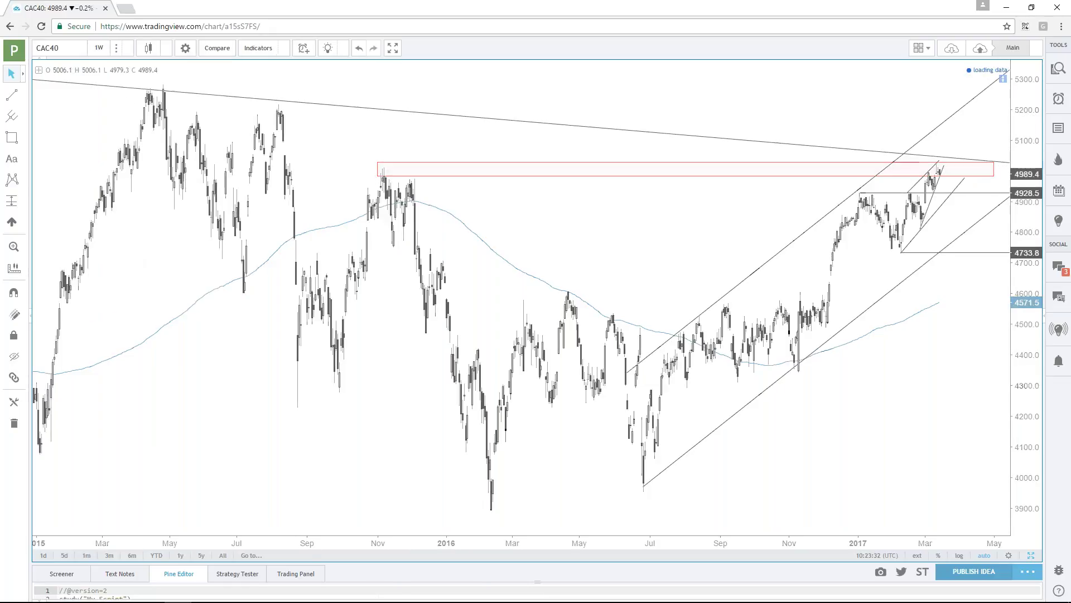
scroll(533, 288, "down", 5)
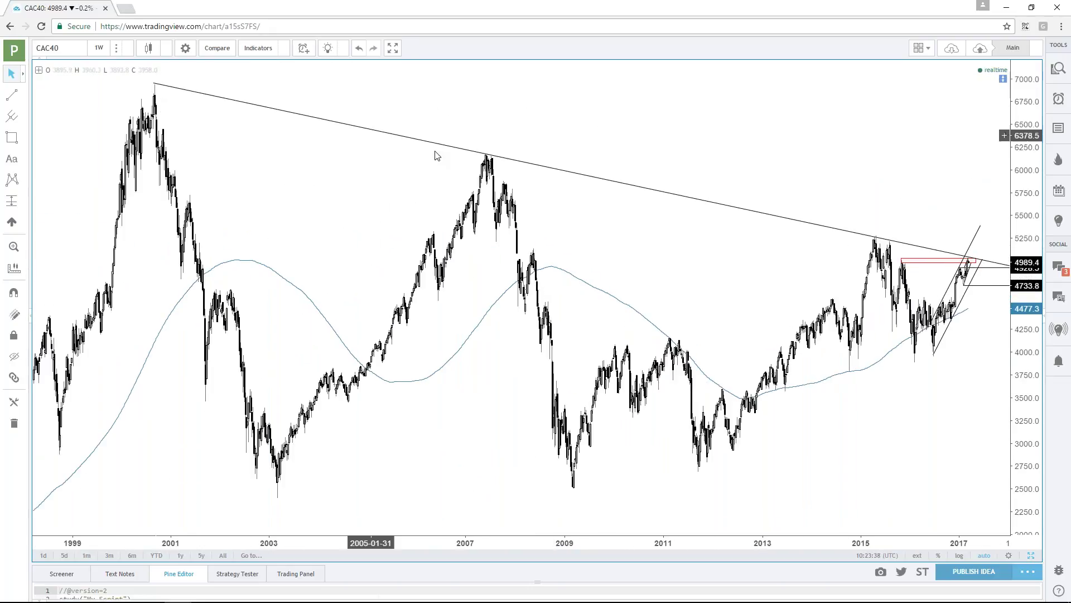
scroll(707, 267, "up", 4)
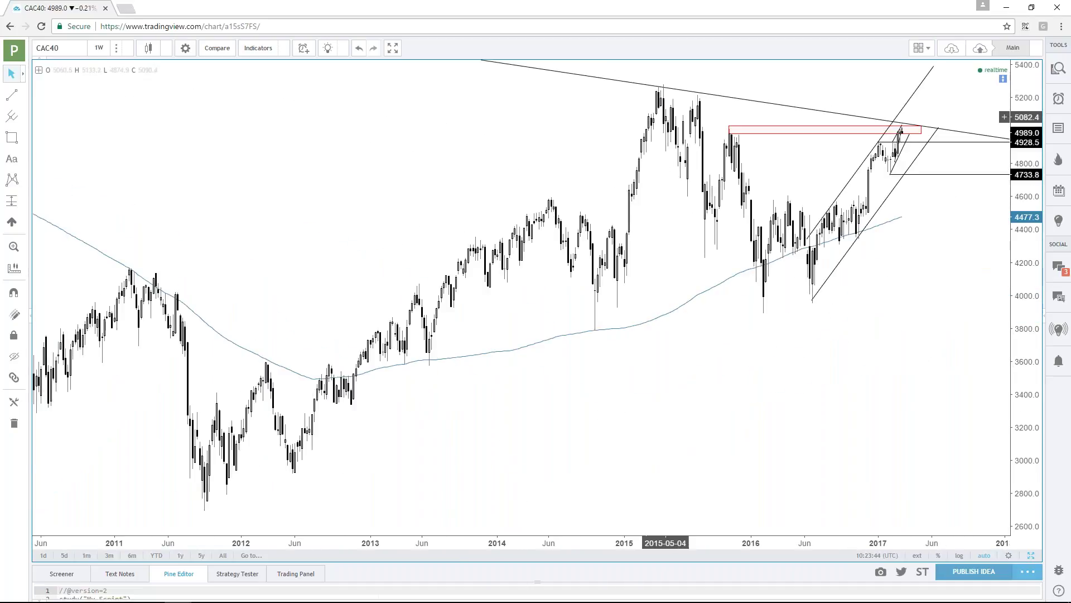
left_click(835, 131)
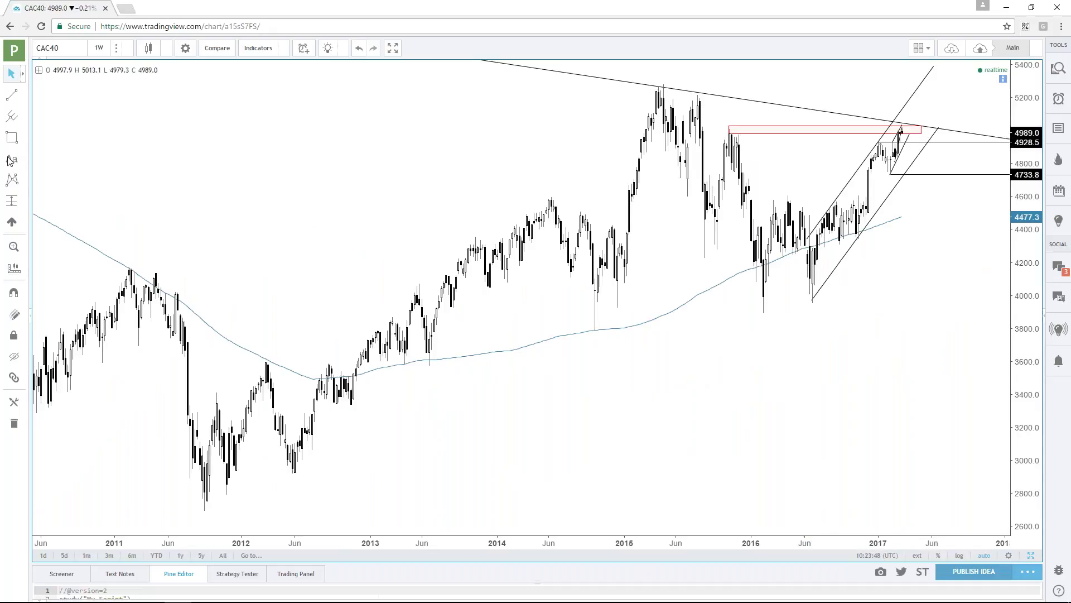
Draw a red ellipse around the latest highs at the red resistance zone
left_click(22, 137)
left_click(129, 203)
left_click_drag(904, 126, 921, 116)
left_click(942, 107)
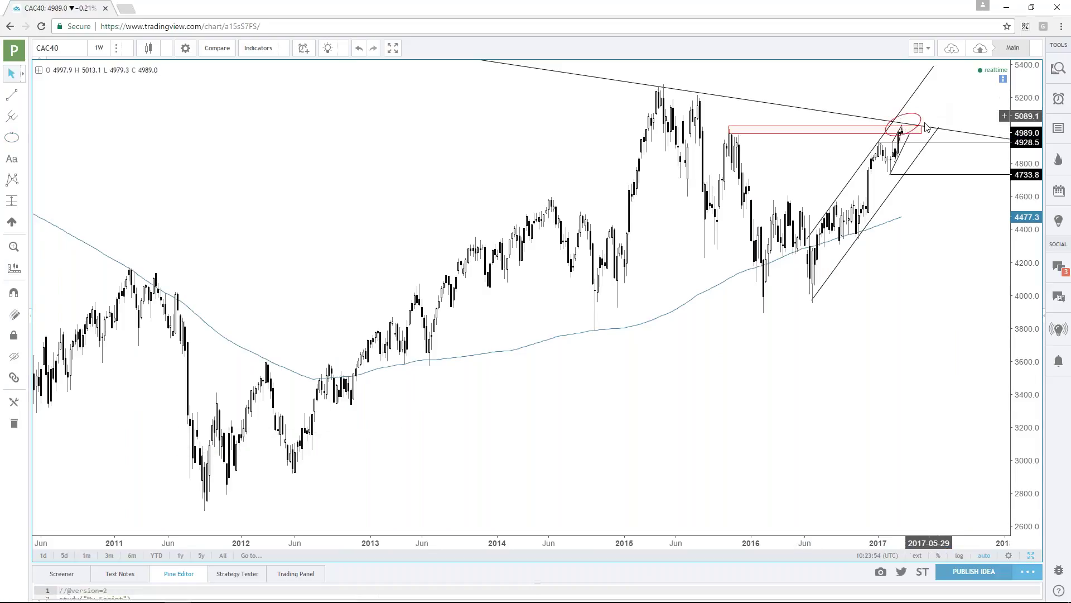
scroll(908, 372, "down", 2)
scroll(908, 373, "down", 3)
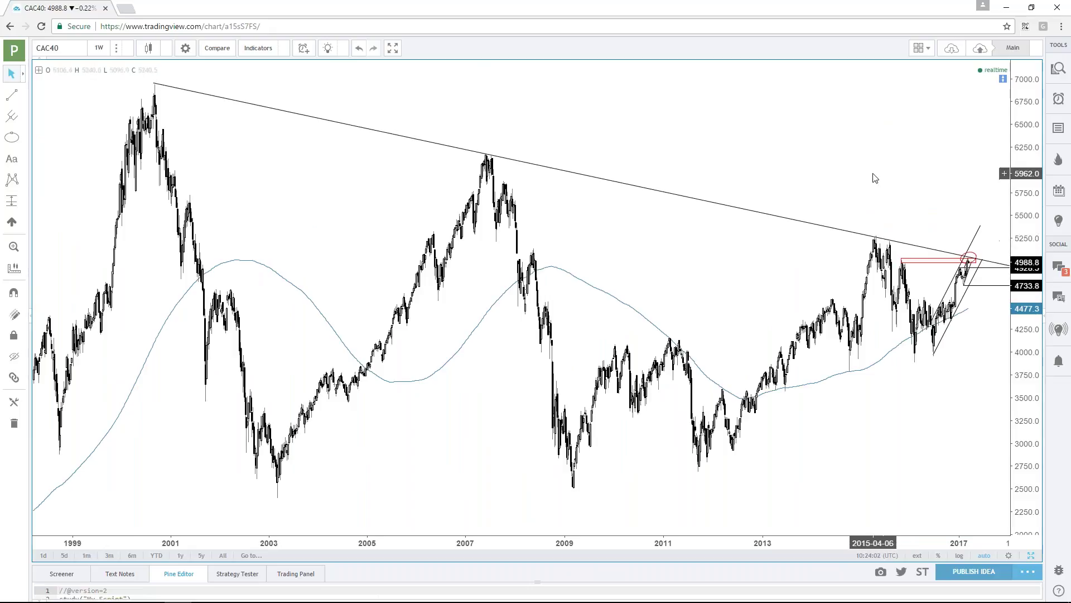
scroll(873, 175, "up", 5)
scroll(874, 177, "up", 2)
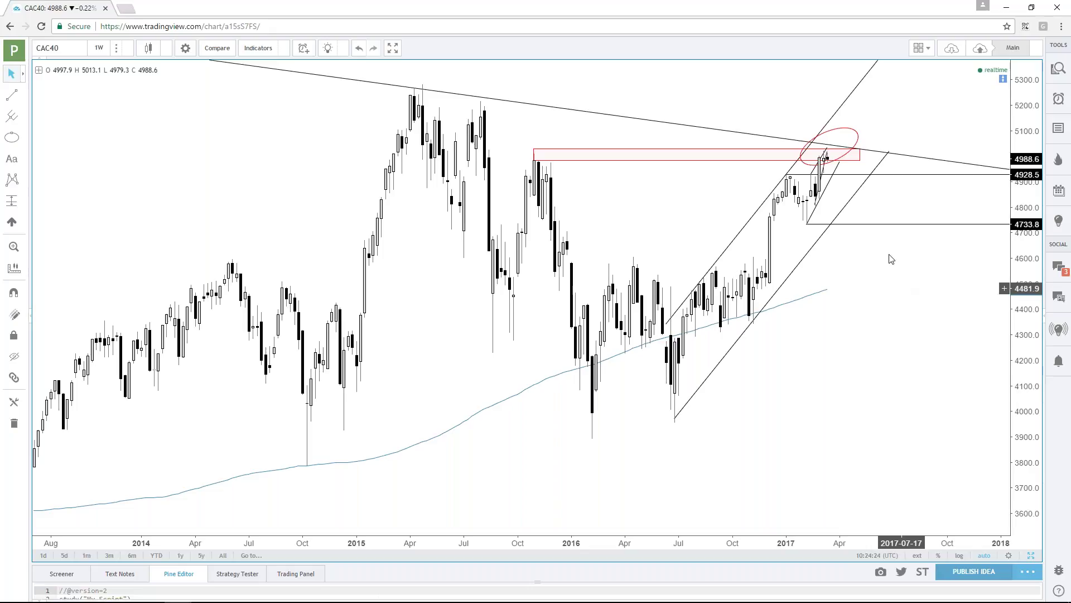
Return the chart to daily (1D) candles
left_click(839, 162)
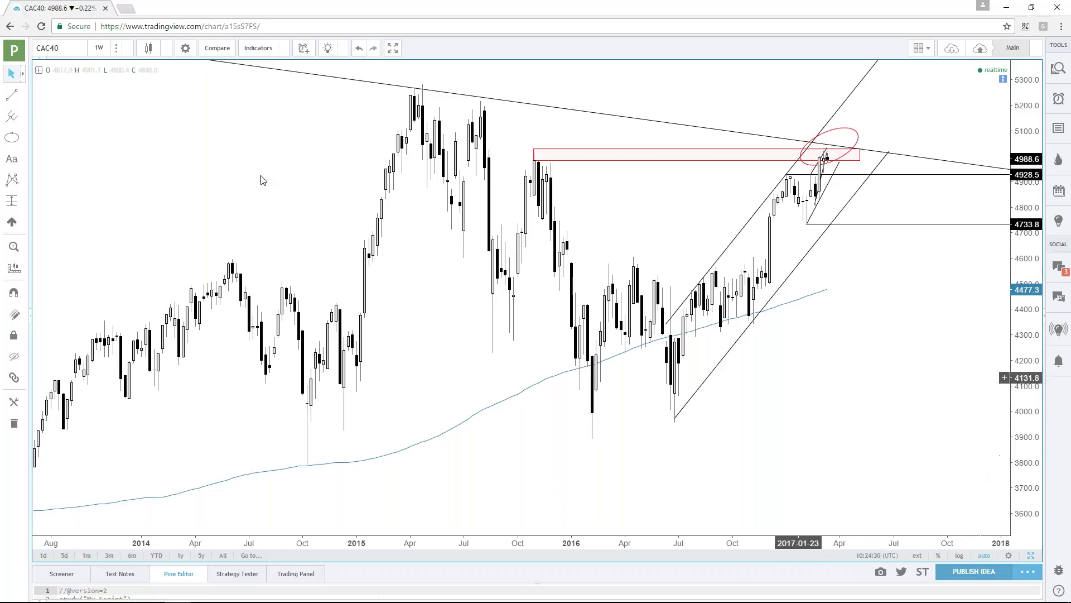
left_click(101, 49)
left_click(112, 234)
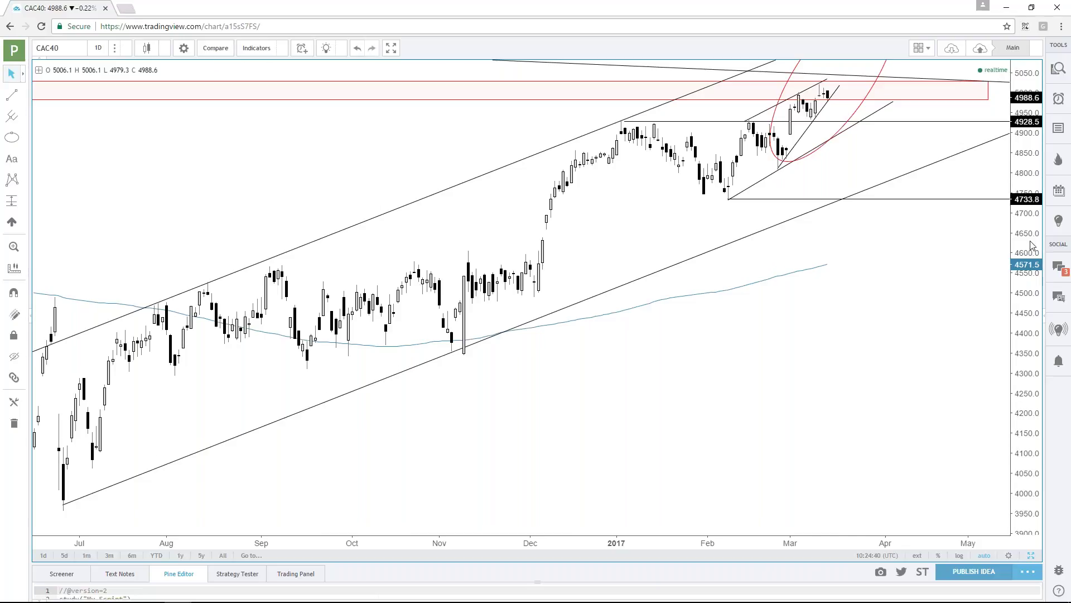
Compress the daily CAC40 price axis to show a wider range and open the symbol box
left_click_drag(1032, 246, 1032, 263)
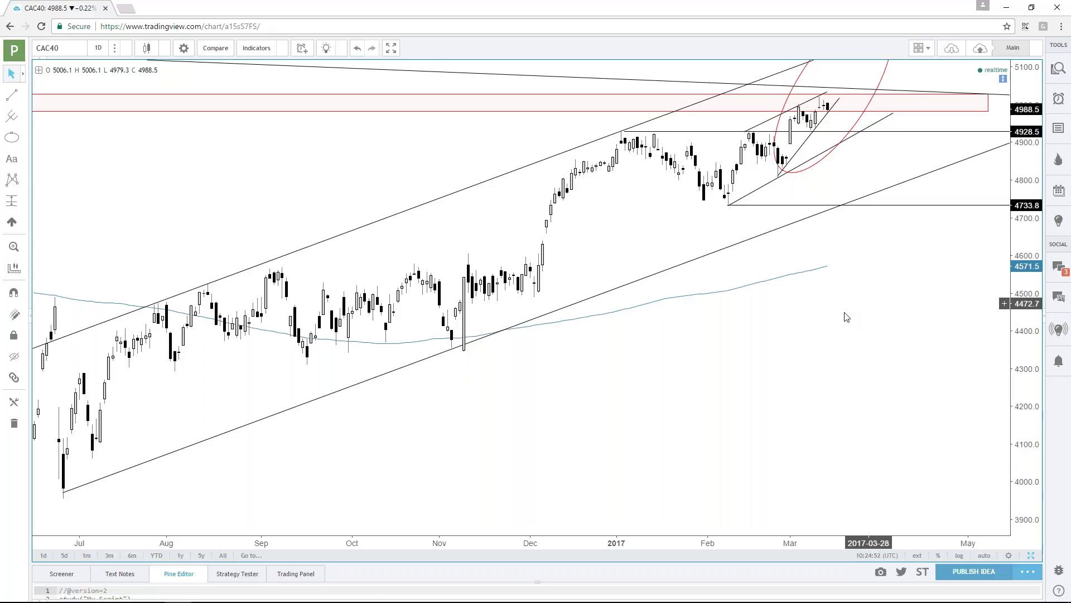
left_click(71, 51)
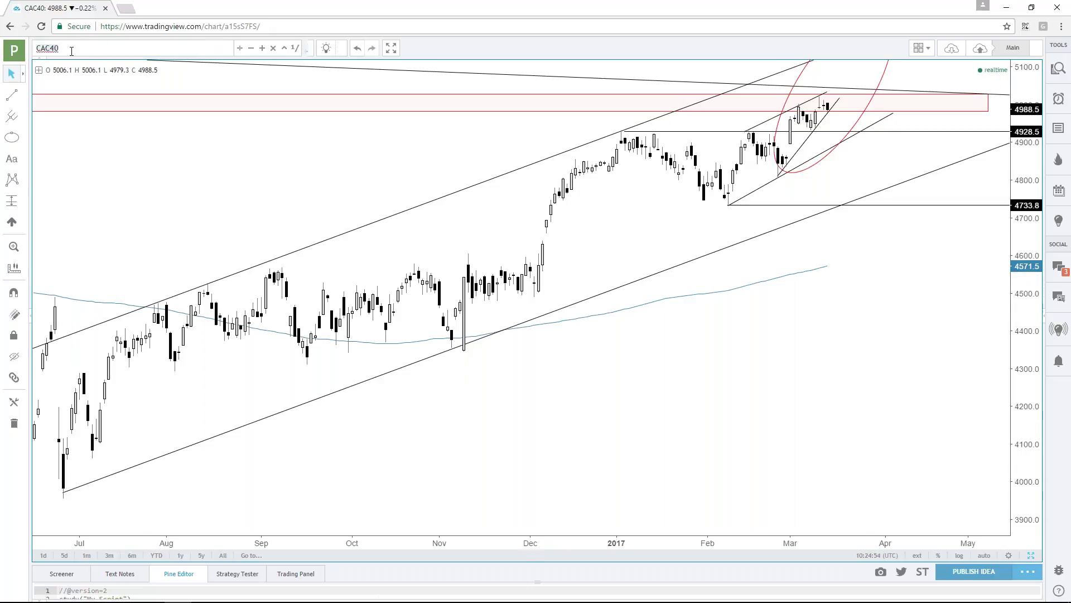
Load the UKX daily chart and zoom in to frame its recent months
type("UKX")
key("Return")
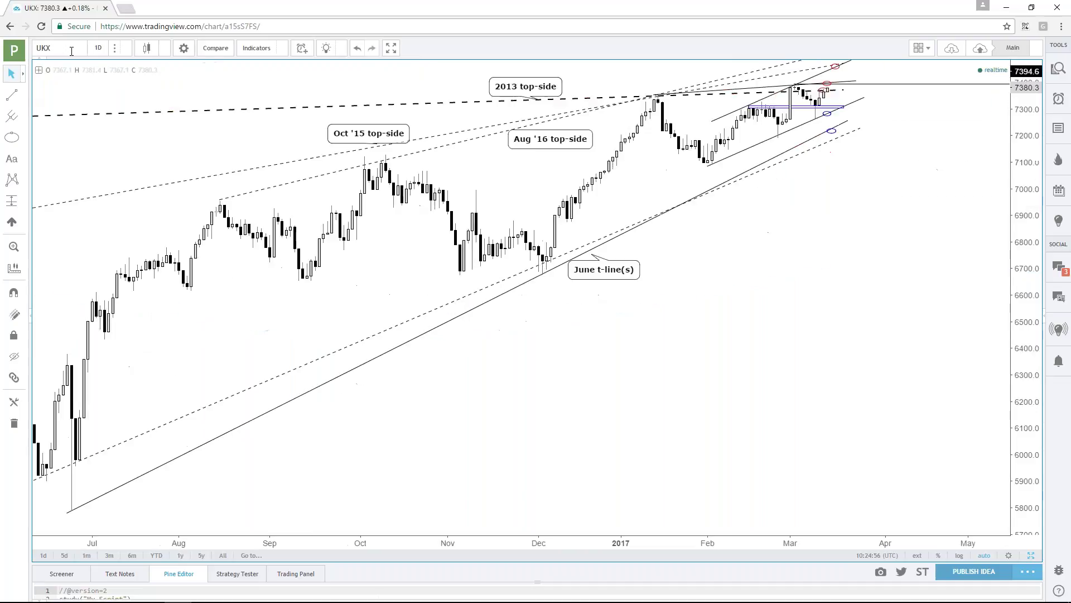
scroll(815, 351, "up", 4)
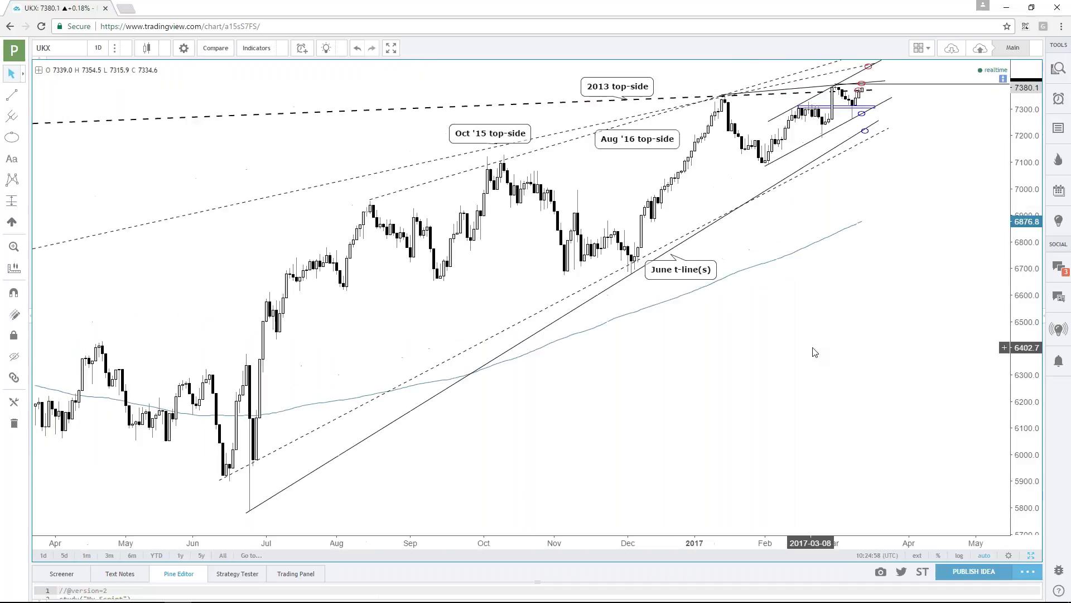
left_click_drag(921, 282, 947, 285)
left_click_drag(1032, 338, 1032, 313)
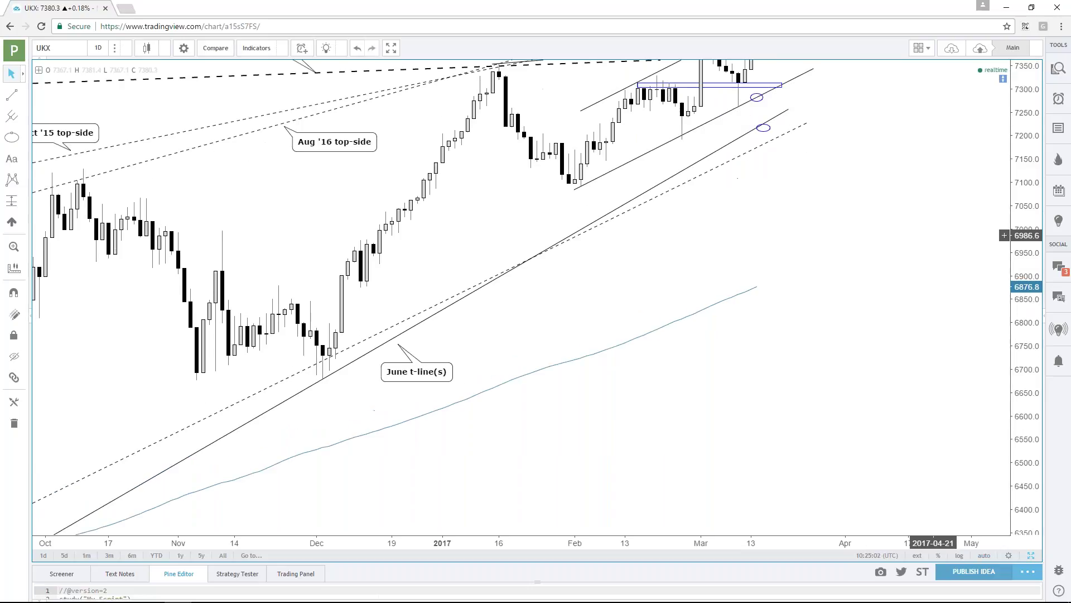
left_click_drag(761, 243, 844, 338)
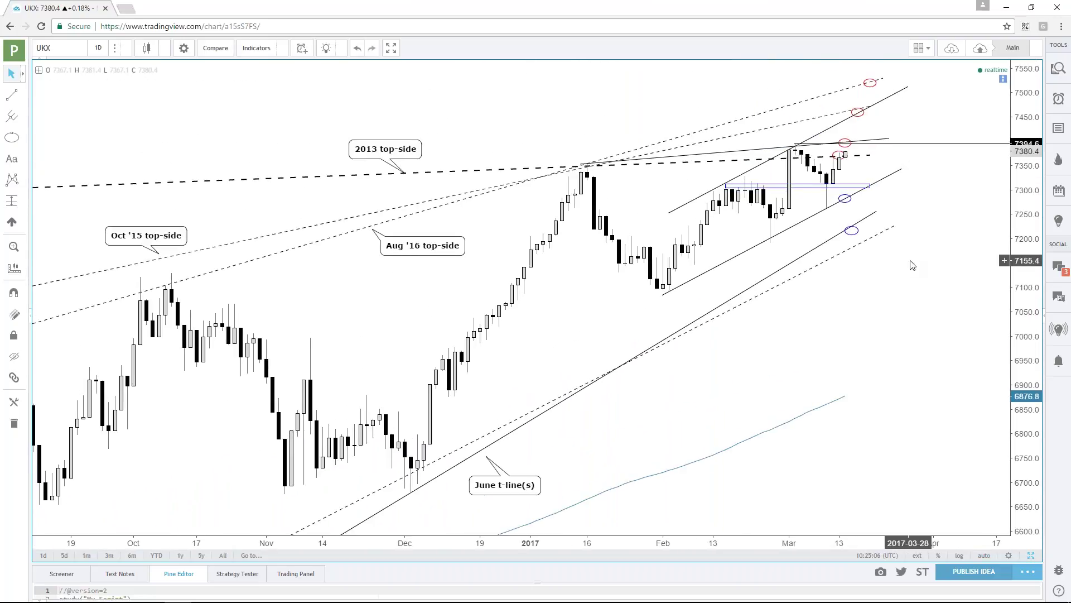
Hide all drawings, leaving only candles and the moving average near 6876.8
left_click(838, 157)
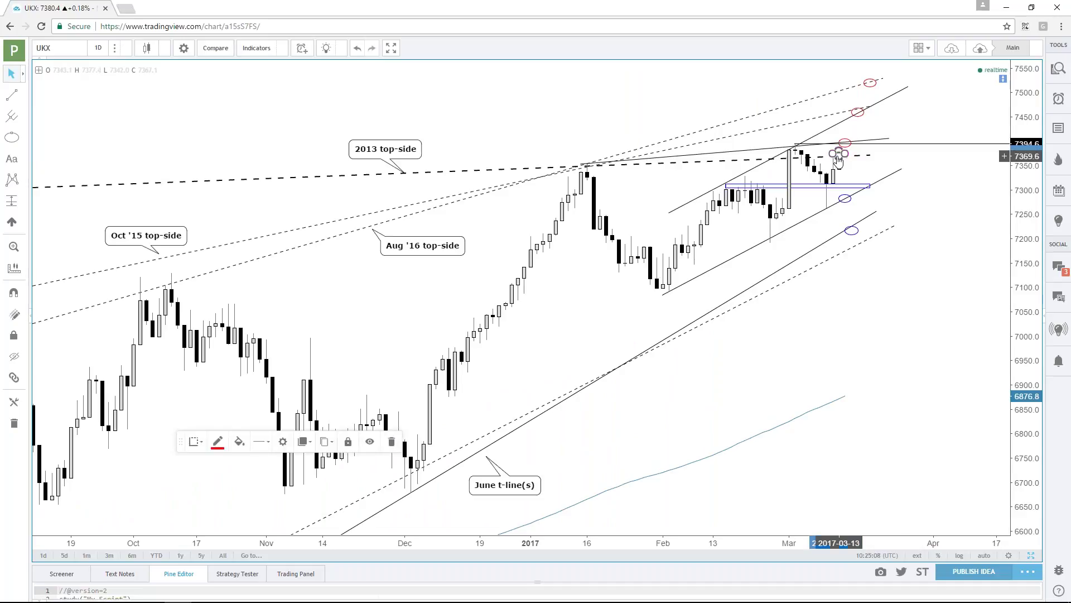
left_click(792, 286)
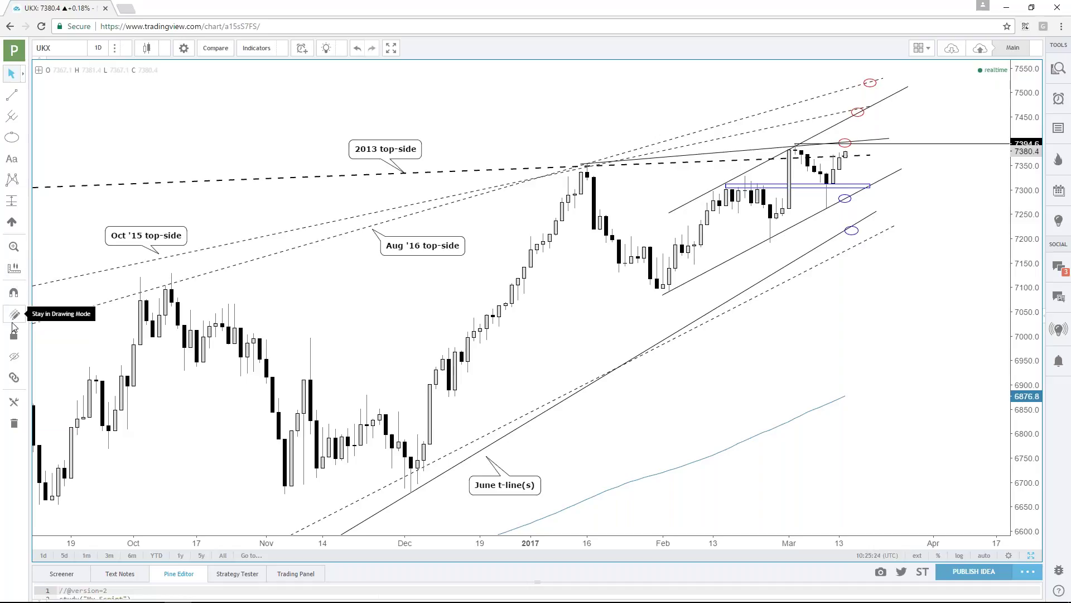
left_click(15, 357)
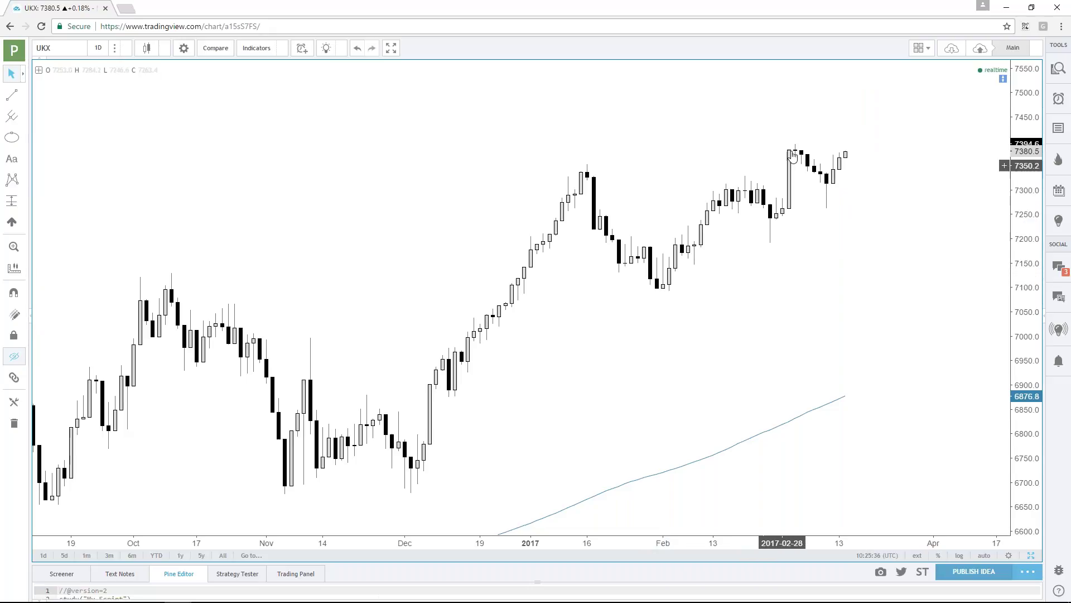
scroll(806, 316, "down", 4)
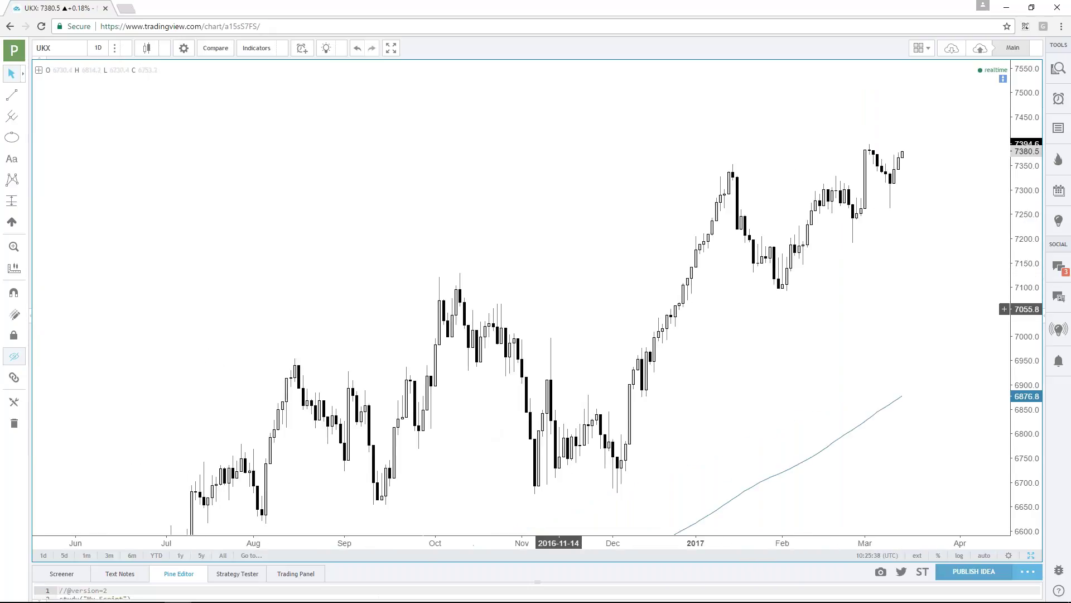
scroll(813, 354, "up", 3)
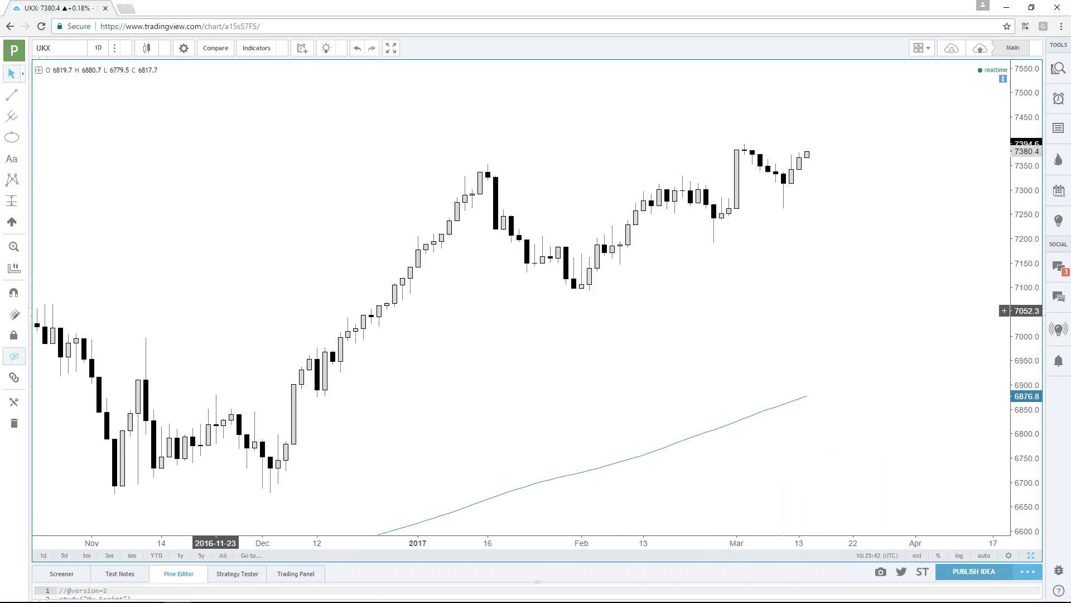
left_click(14, 356)
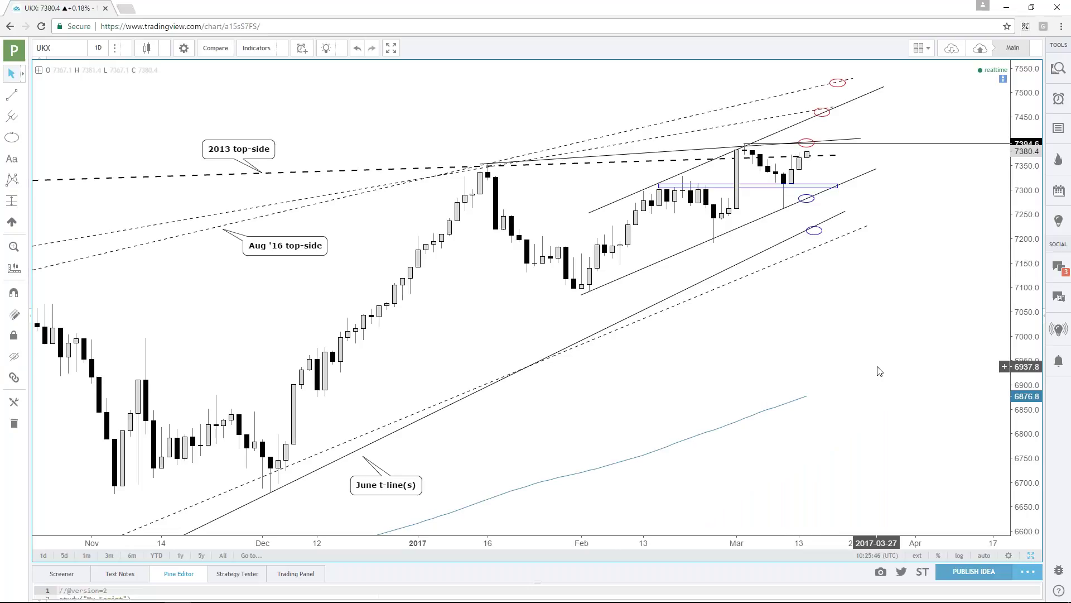
scroll(879, 371, "down", 2)
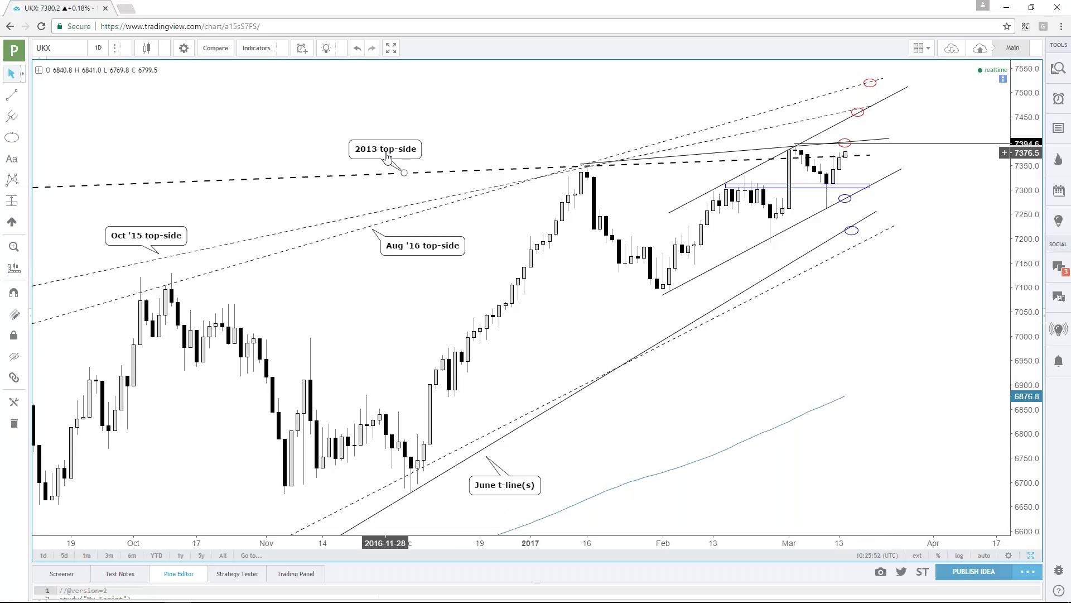
scroll(541, 265, "down", 4)
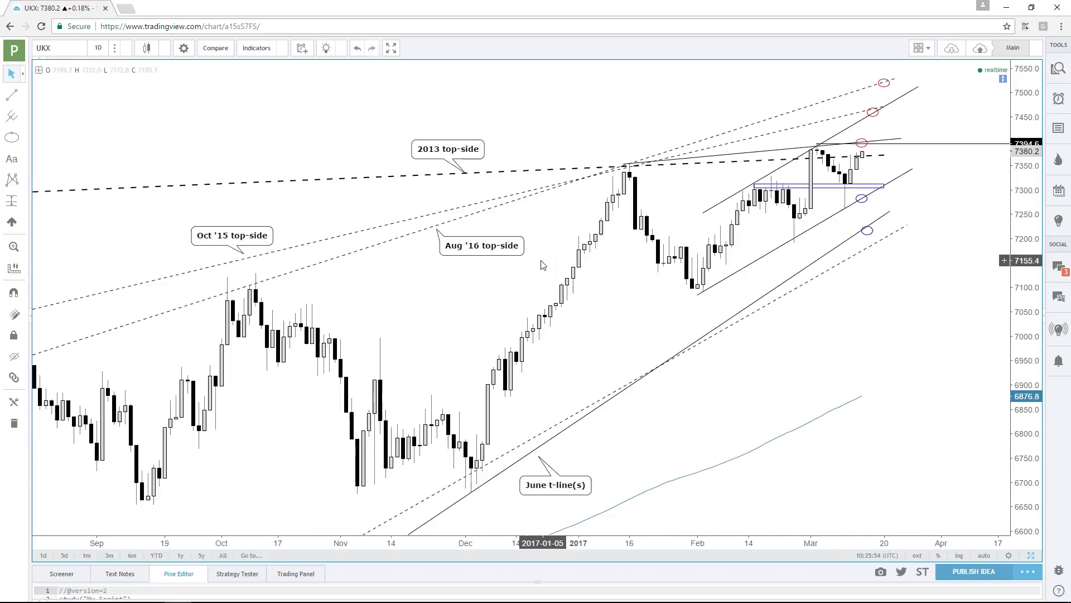
scroll(541, 264, "down", 6)
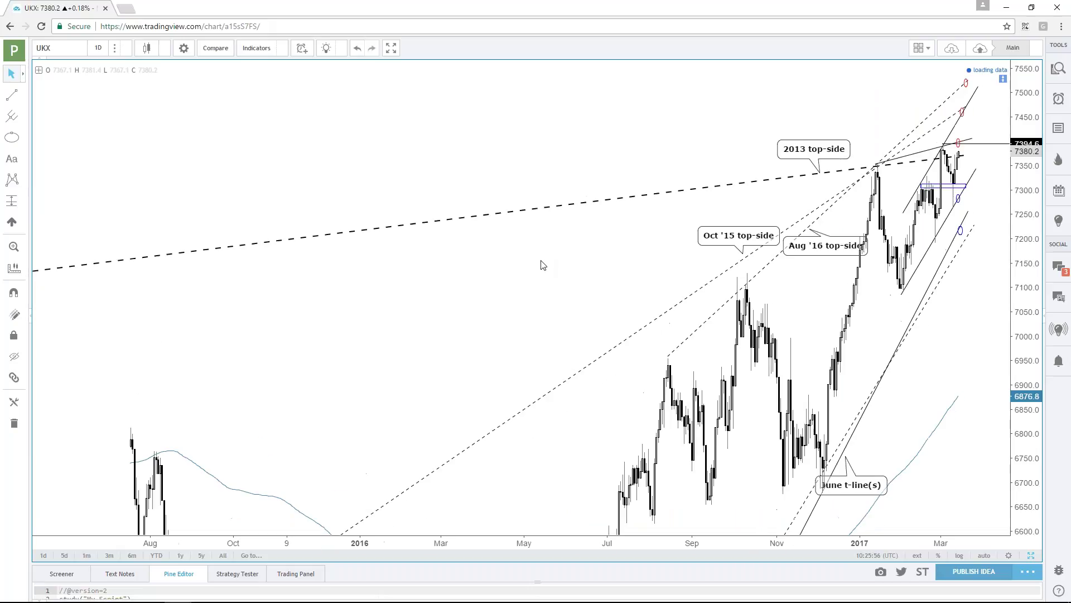
scroll(541, 264, "up", 6)
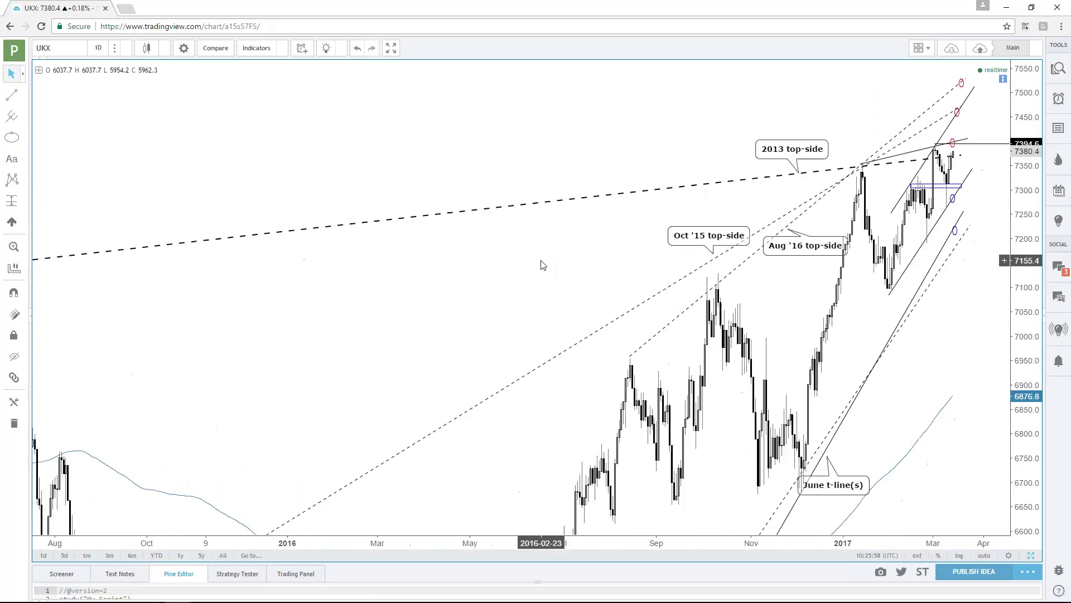
scroll(541, 264, "up", 3)
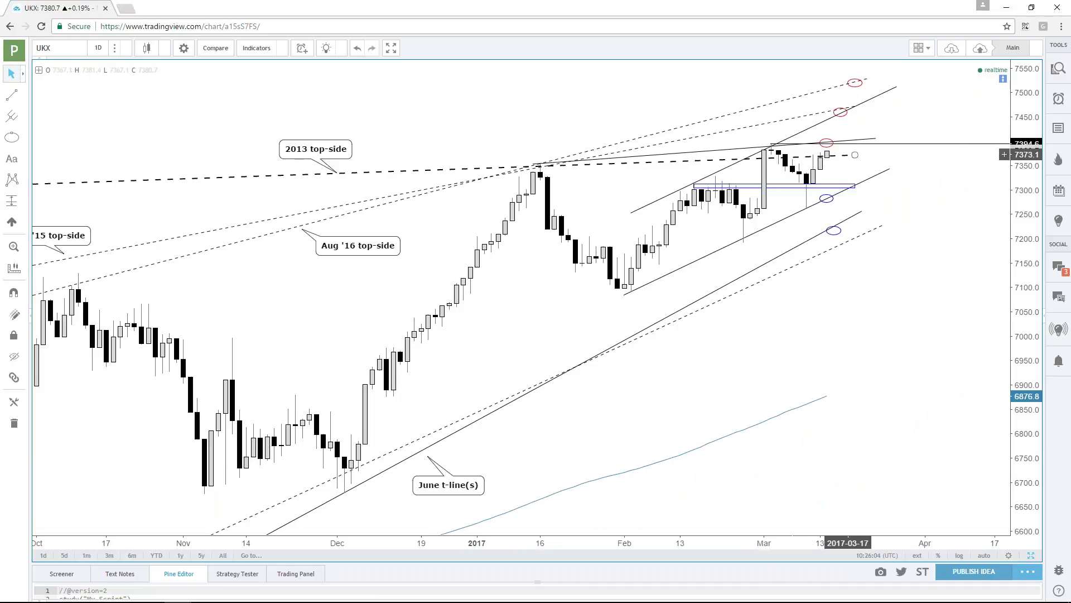
scroll(897, 267, "down", 2)
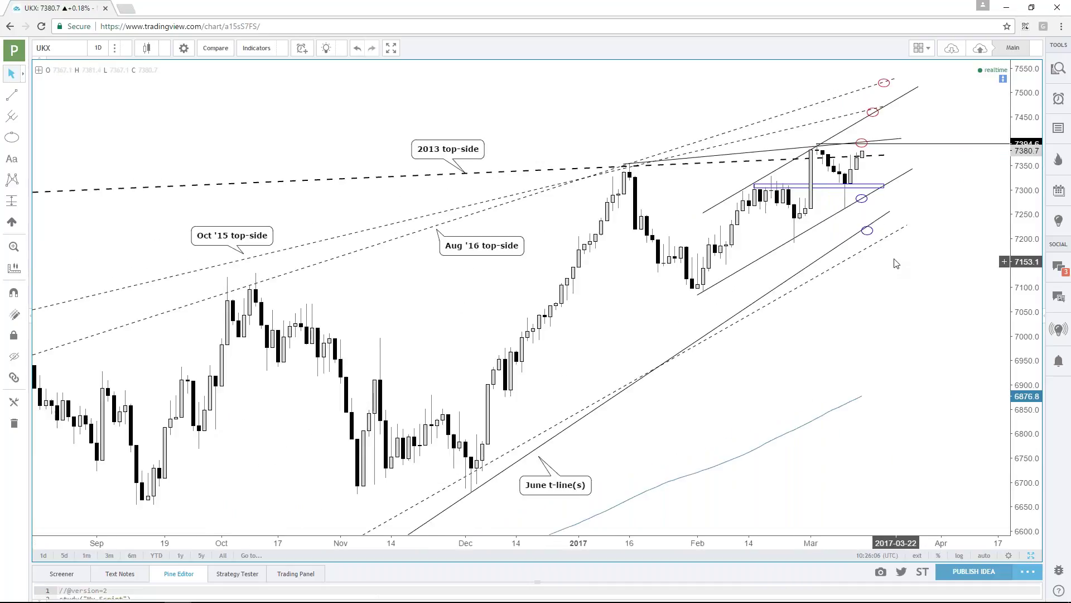
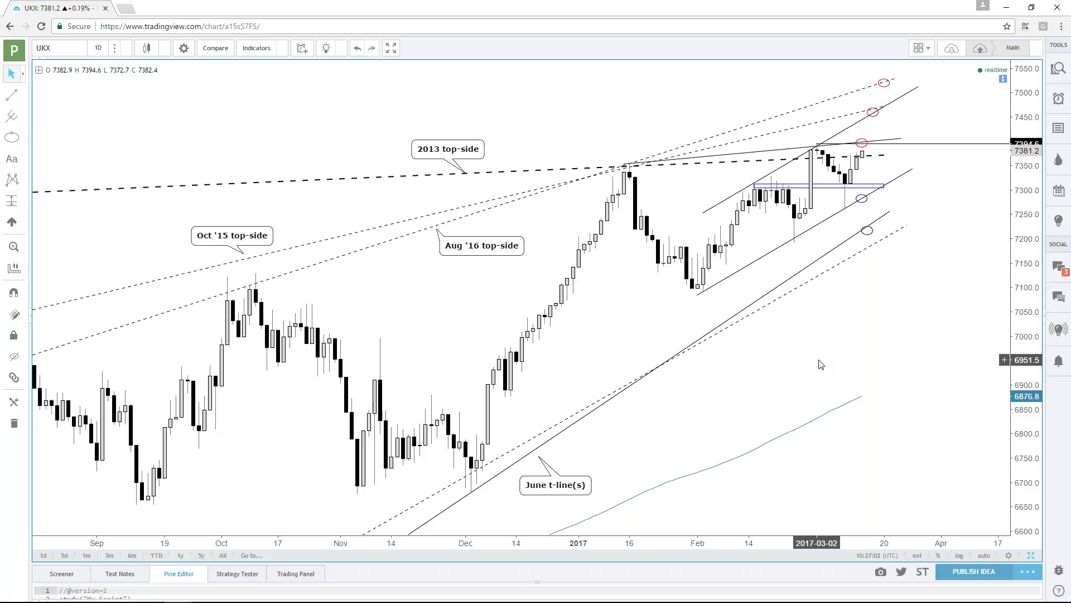
Zoom the UKX time axis in and back out, then squeeze the price scale to show more range
scroll(819, 364, "up", 1)
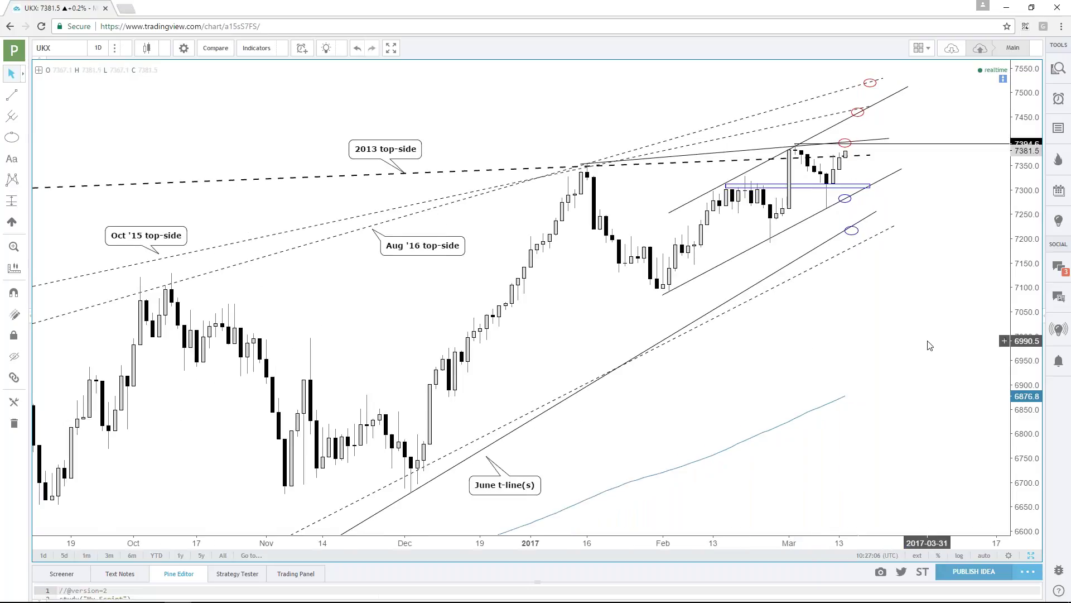
scroll(929, 346, "up", 1)
scroll(883, 292, "down", 1)
scroll(882, 293, "down", 1)
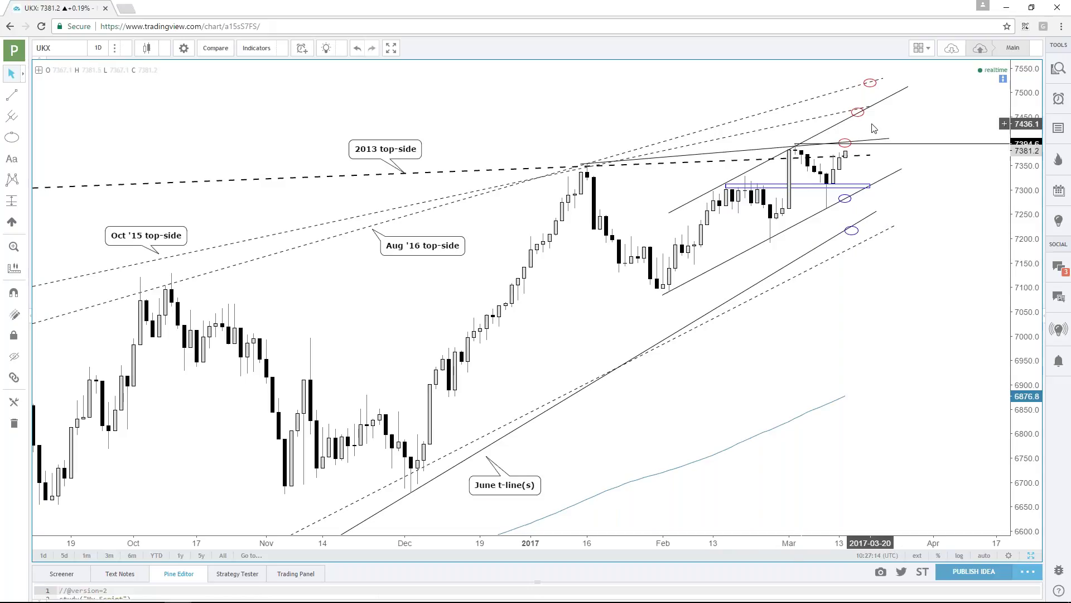
left_click_drag(1017, 193, 1017, 215)
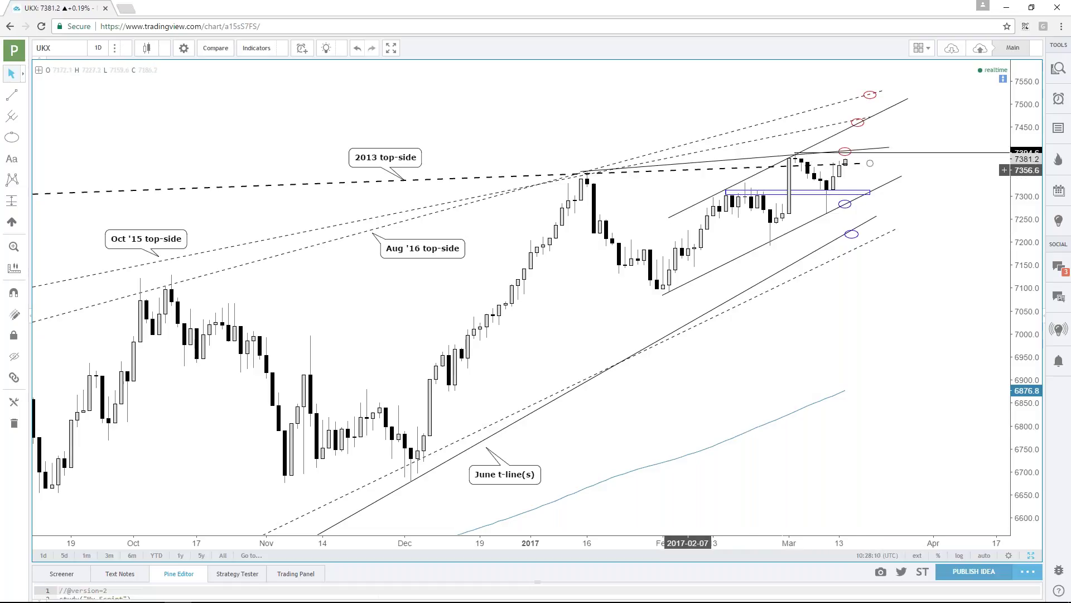
left_click(845, 151)
left_click(794, 157)
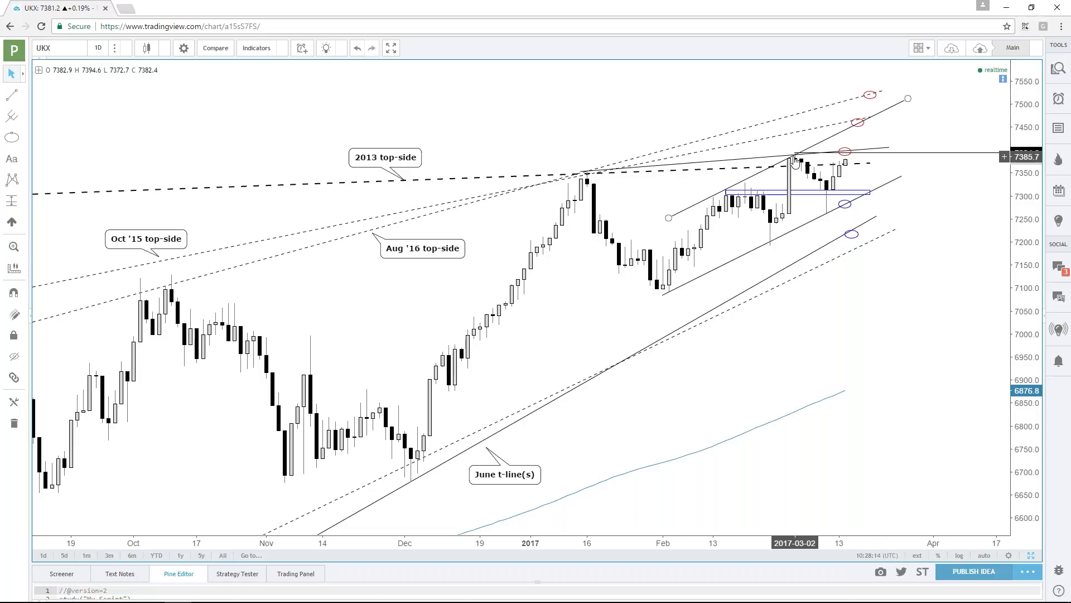
left_click(898, 320)
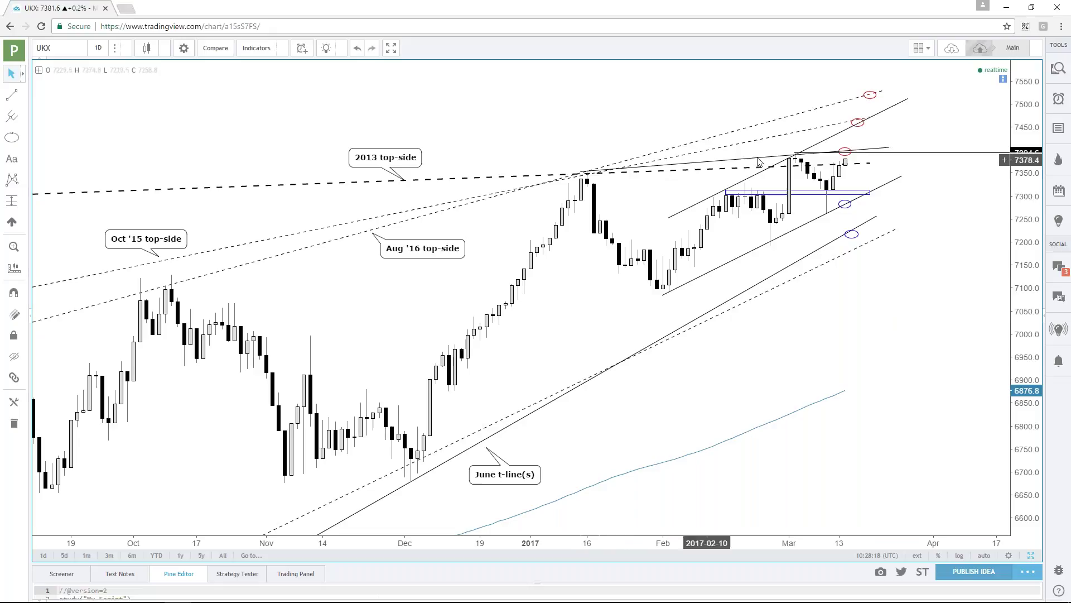
left_click(745, 190)
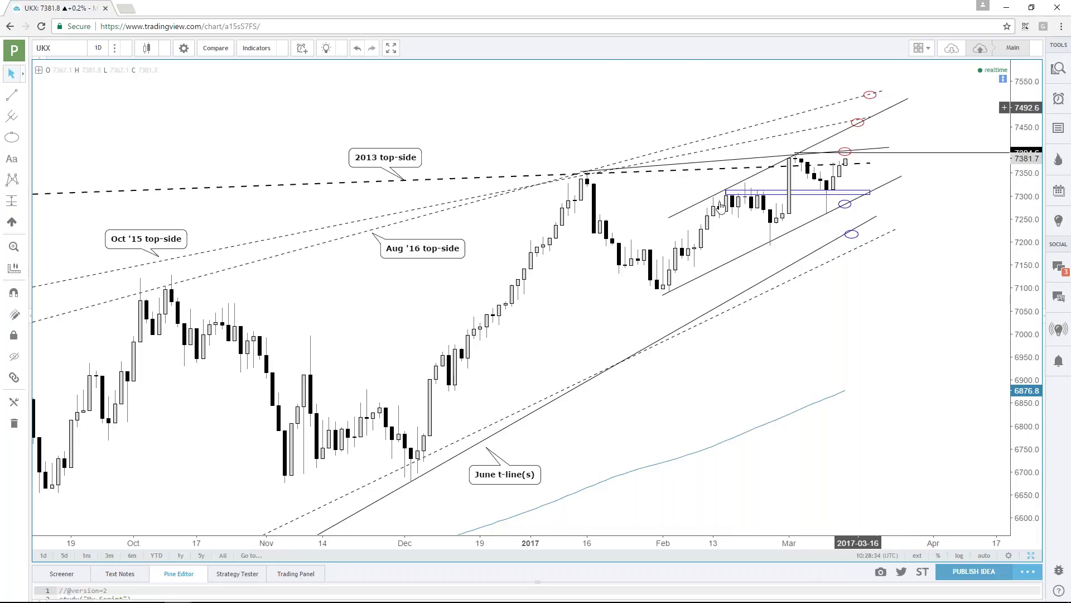
Load the SPX chart and zoom out to show more history
left_click(54, 49)
type("SPX")
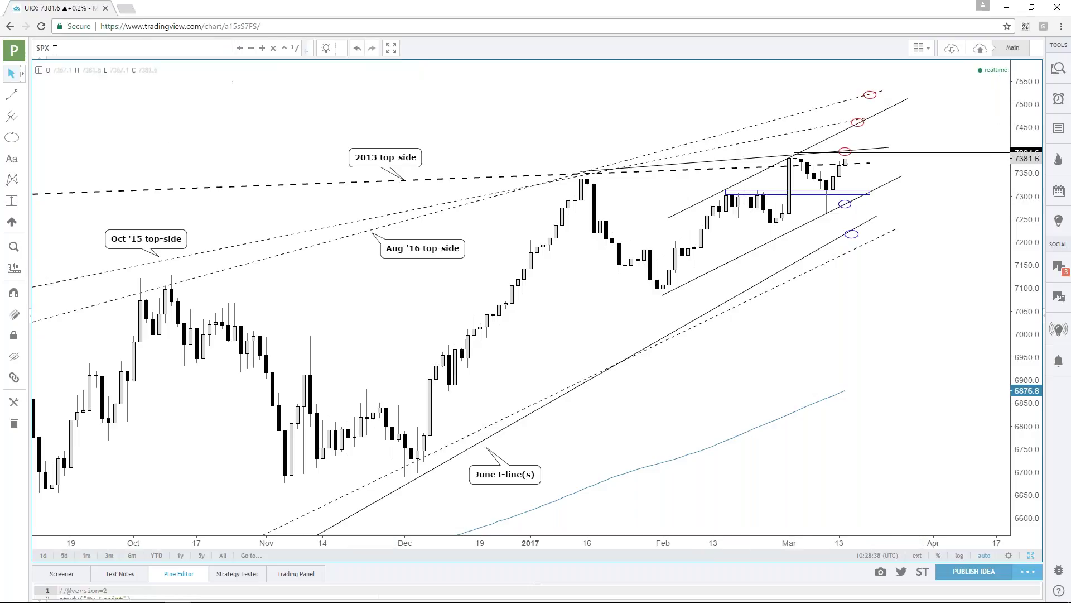
key("Return")
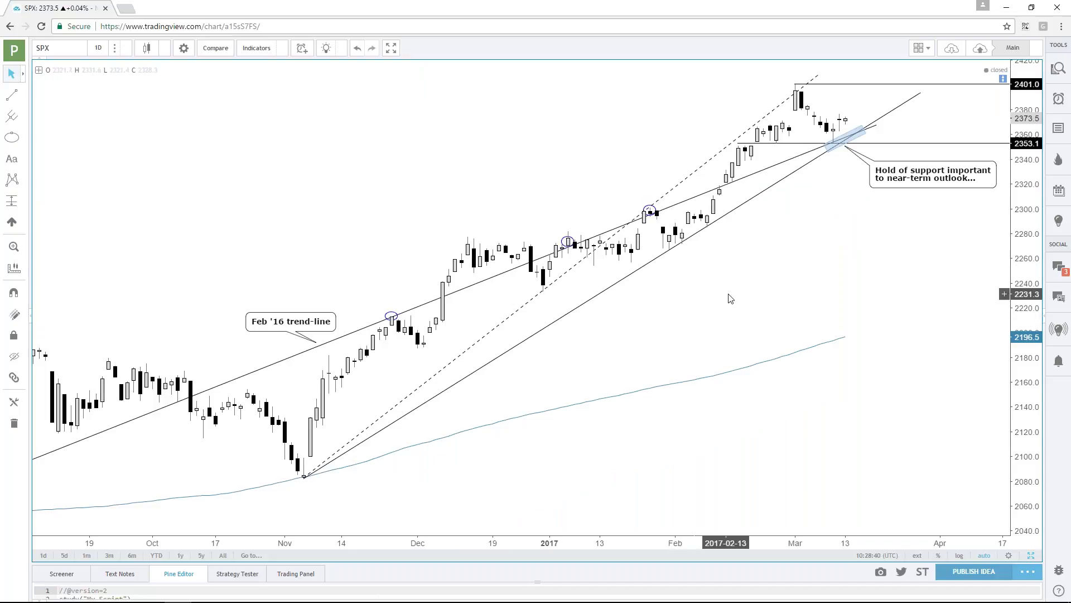
scroll(731, 299, "down", 1)
scroll(731, 298, "down", 1)
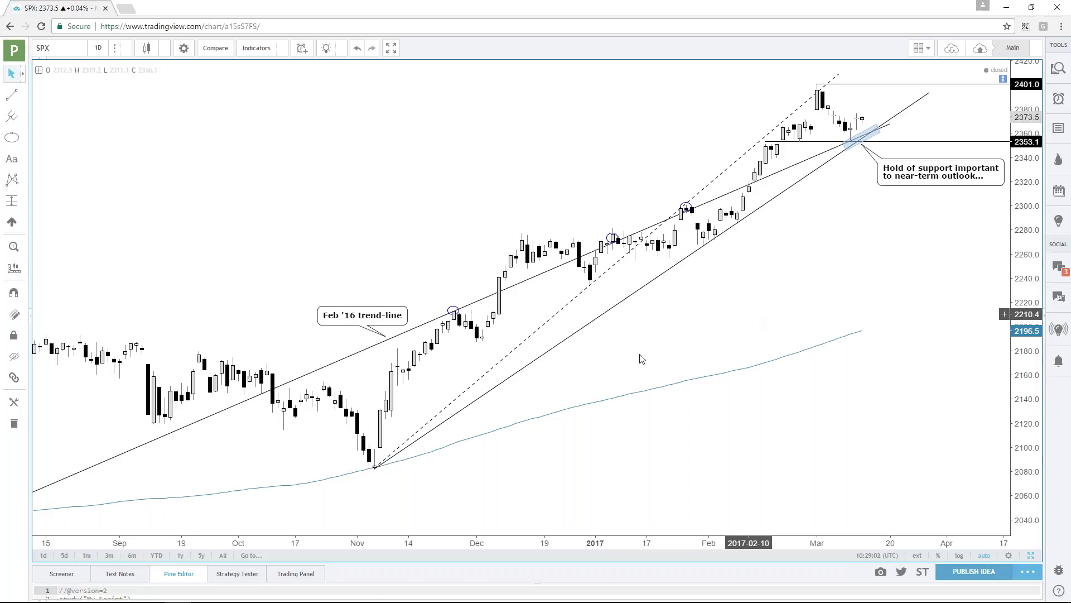
Shift the Feb '16 trend-line callout slightly right and reposition the support-hold callout
left_click(386, 316)
left_click_drag(386, 316, 398, 318)
left_click(766, 334)
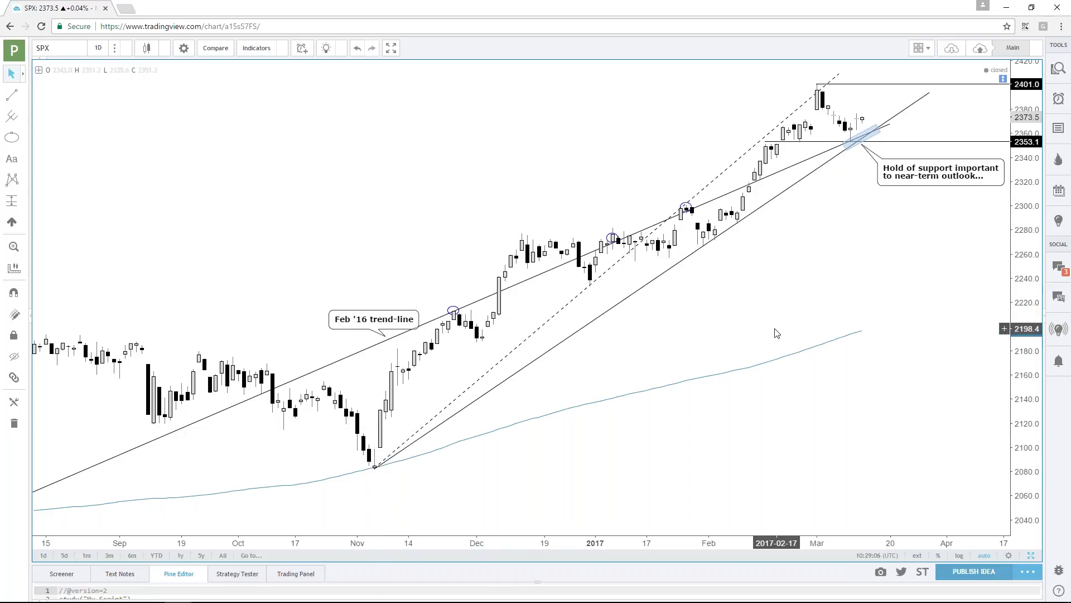
scroll(778, 333, "up", 1)
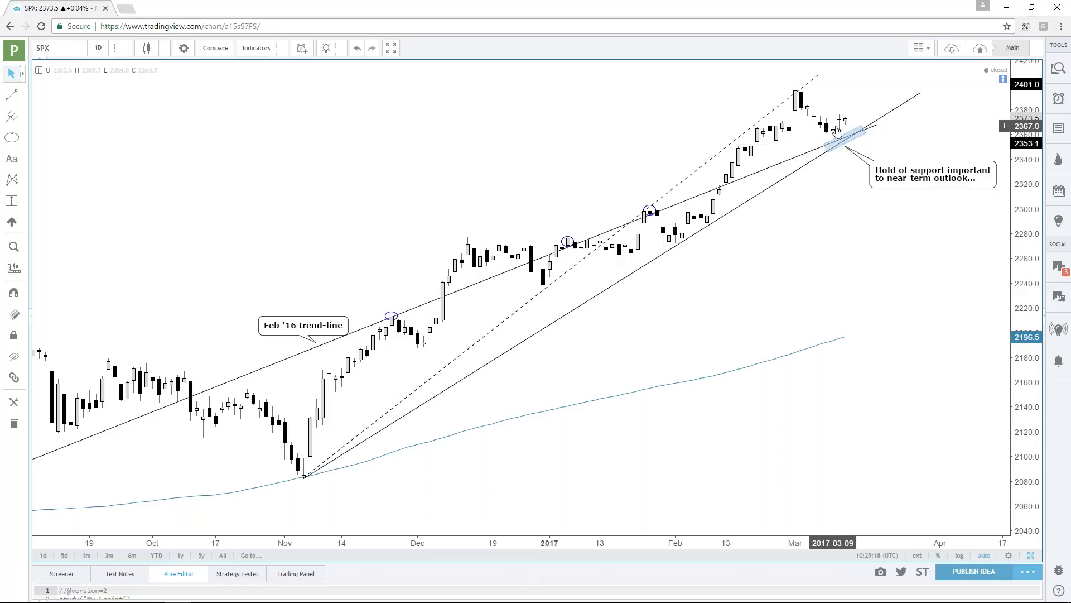
left_click_drag(893, 173, 880, 166)
left_click(831, 165)
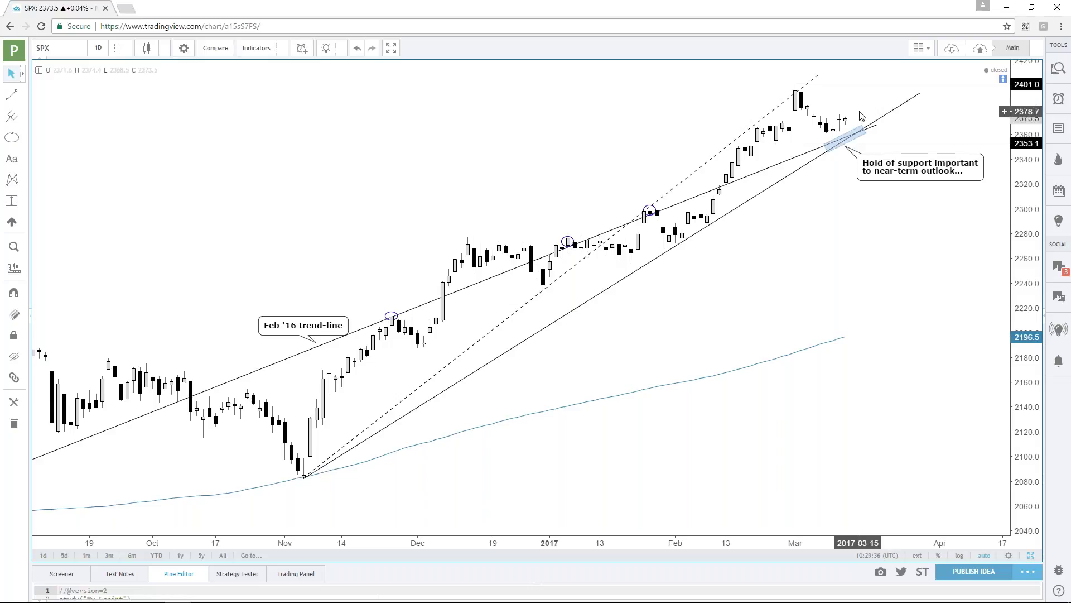
left_click_drag(893, 173, 901, 186)
left_click(851, 183)
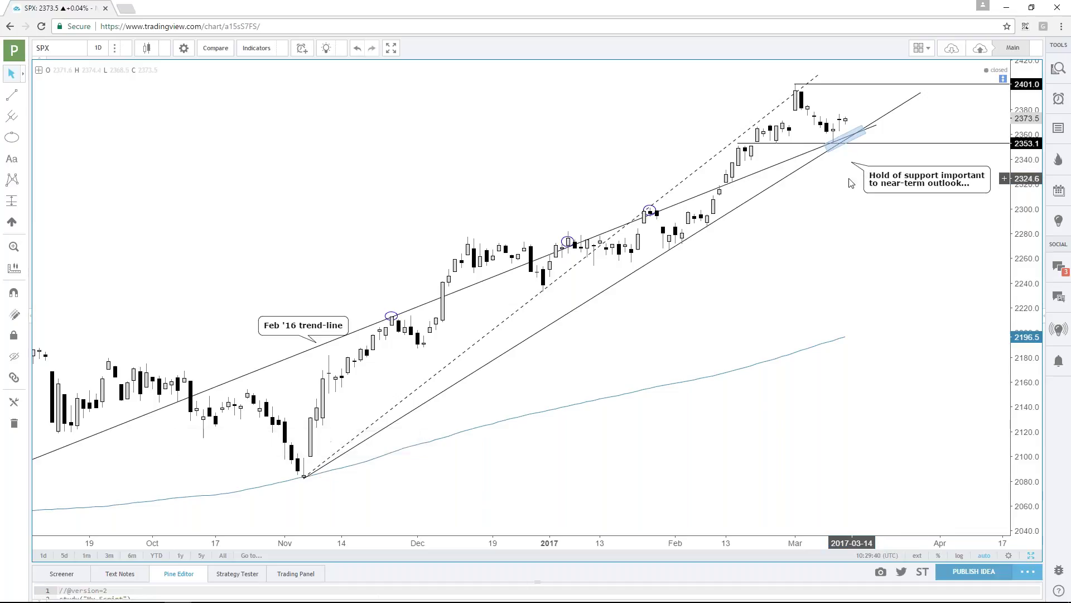
Draw a small ellipse marking the zone just below the SPX blue support band
key("alt+e")
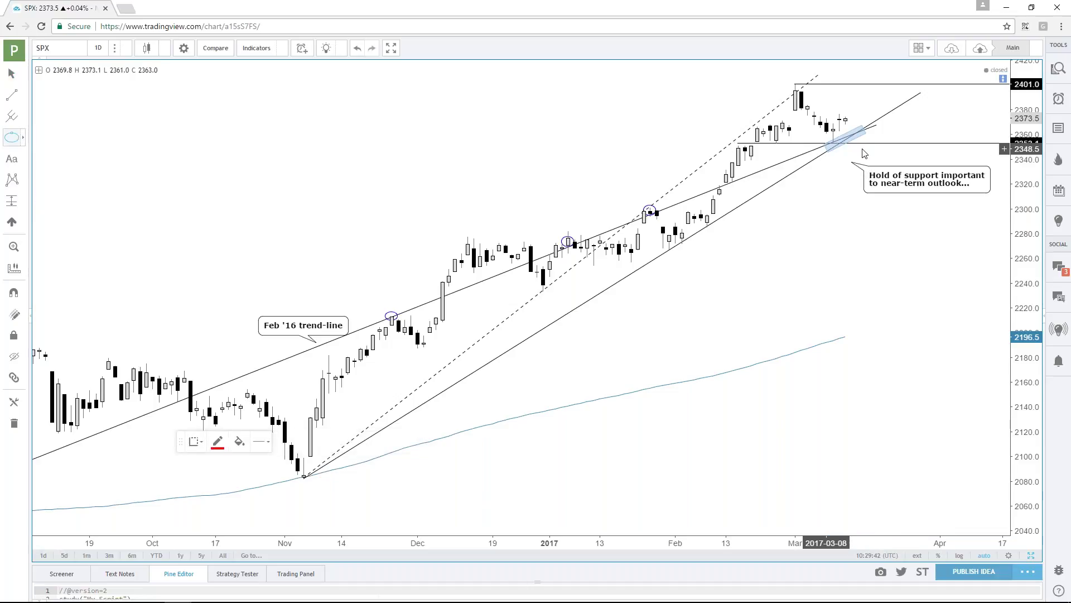
left_click_drag(859, 152, 870, 160)
left_click(839, 181)
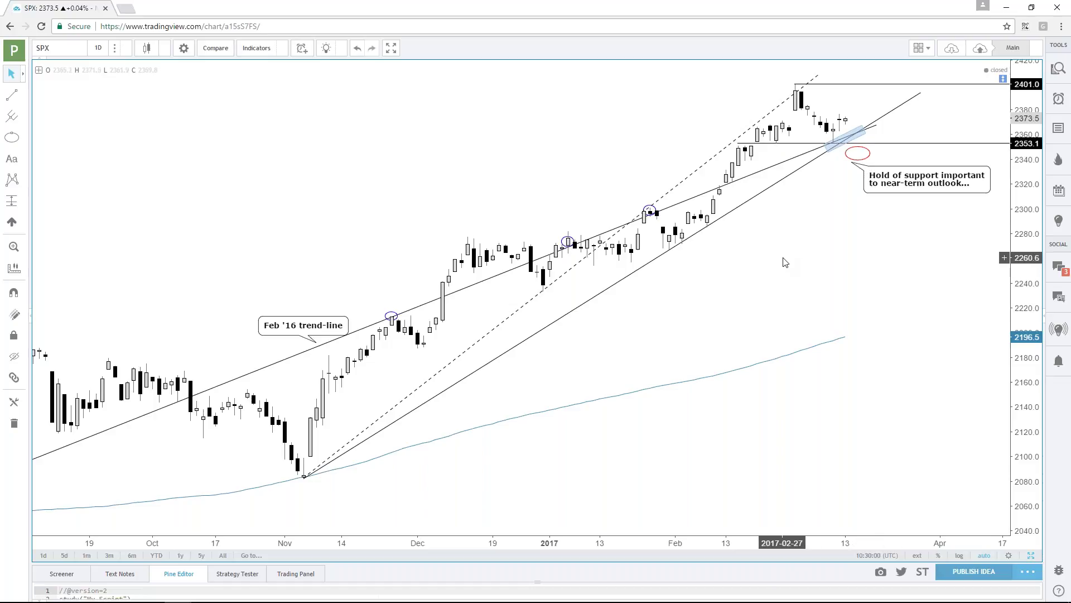
scroll(823, 167, "up", 1)
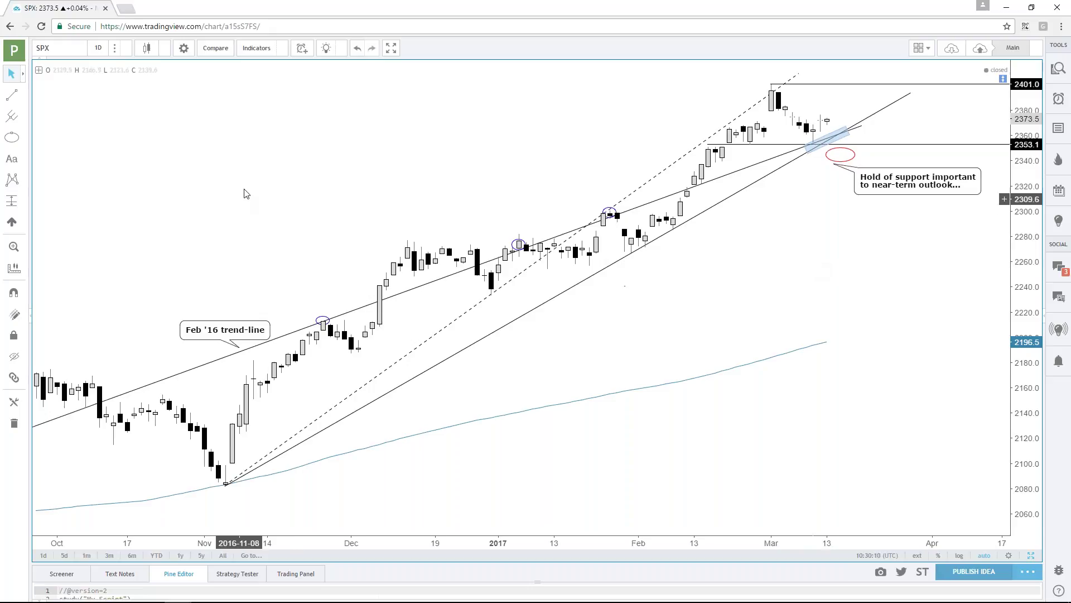
left_click(67, 50)
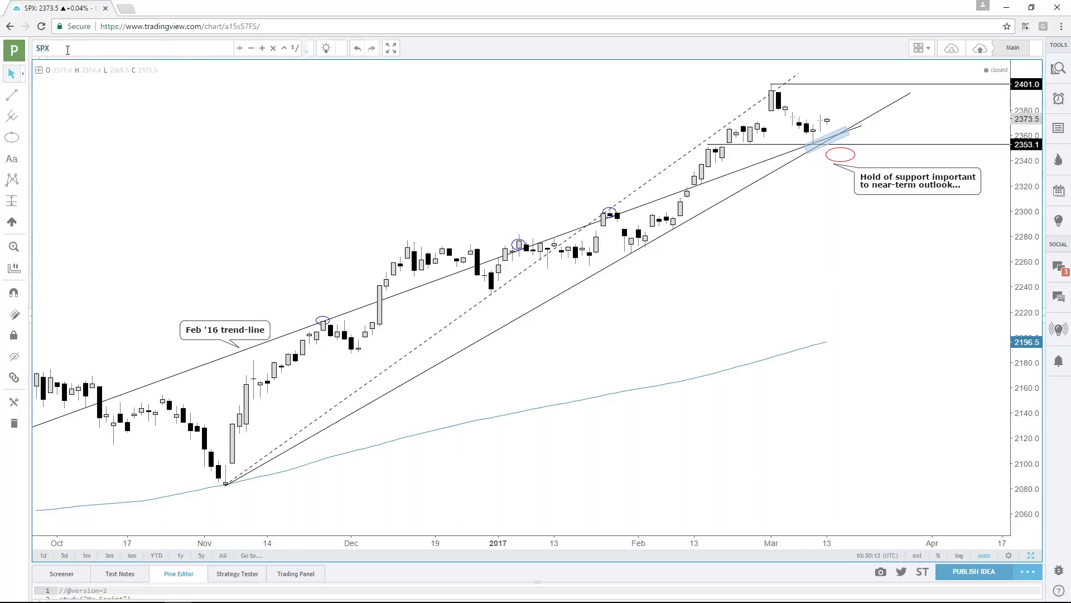
Load the DJI daily chart with its rising trendline and 20810.9 level
type("DJI")
key("Return")
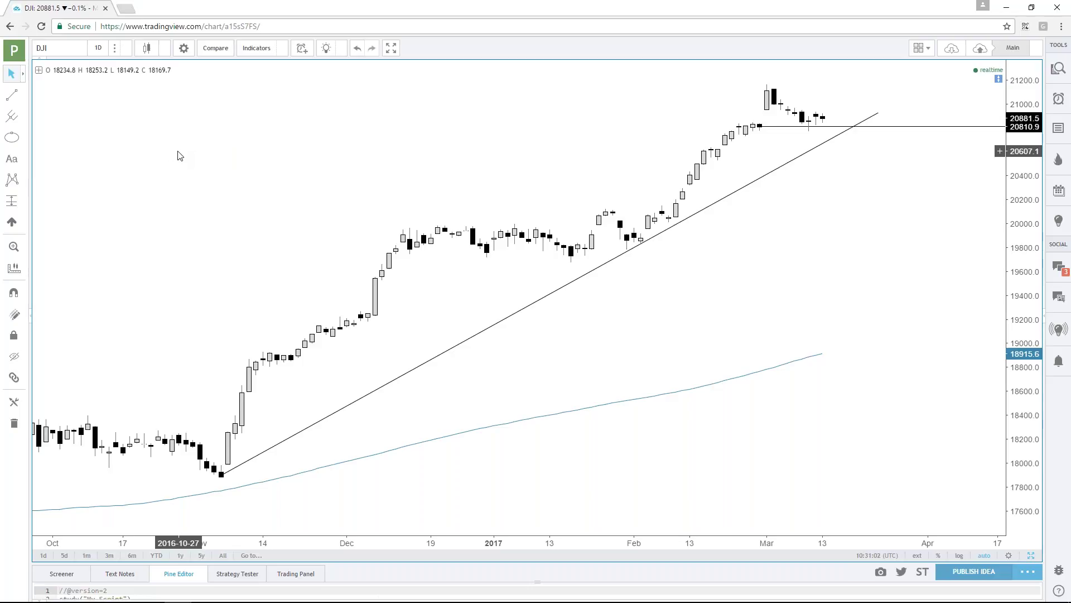
left_click(54, 49)
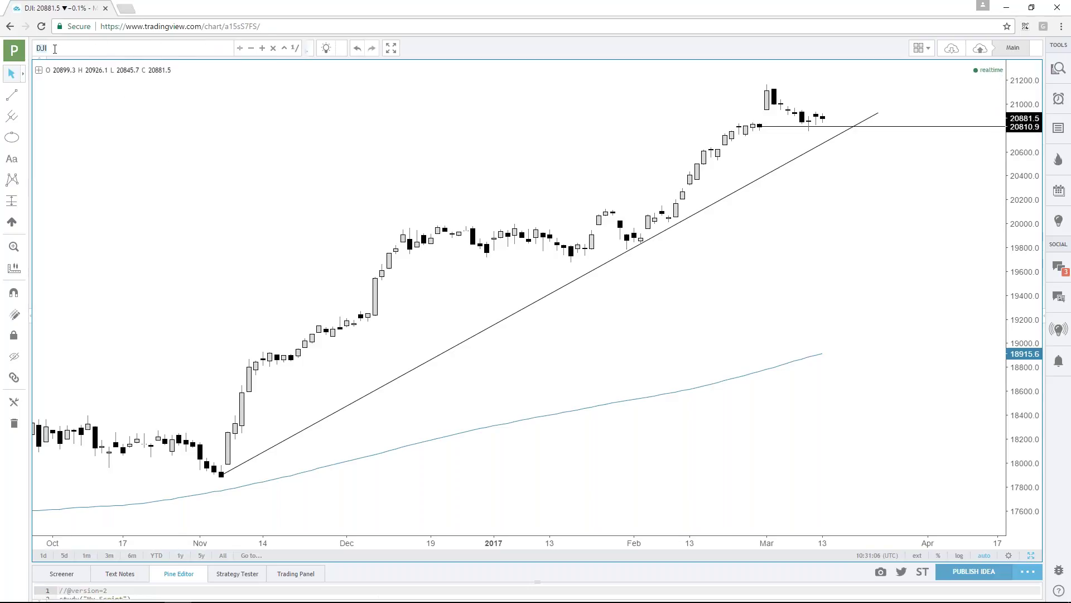
Reload the SPX daily chart and zoom in around the 2353.1 support
type("SPX")
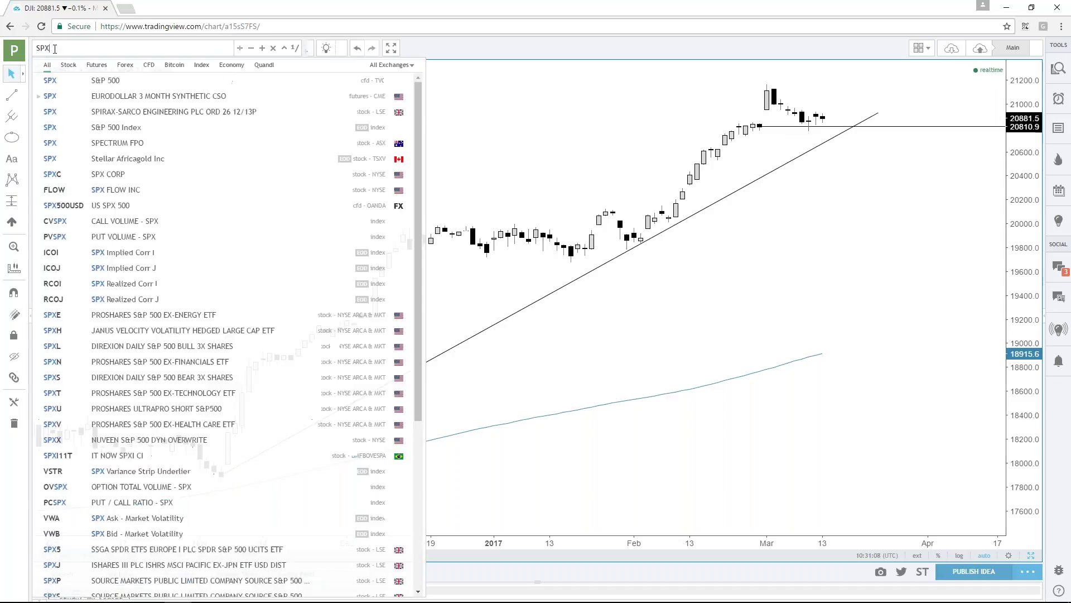
key("Return")
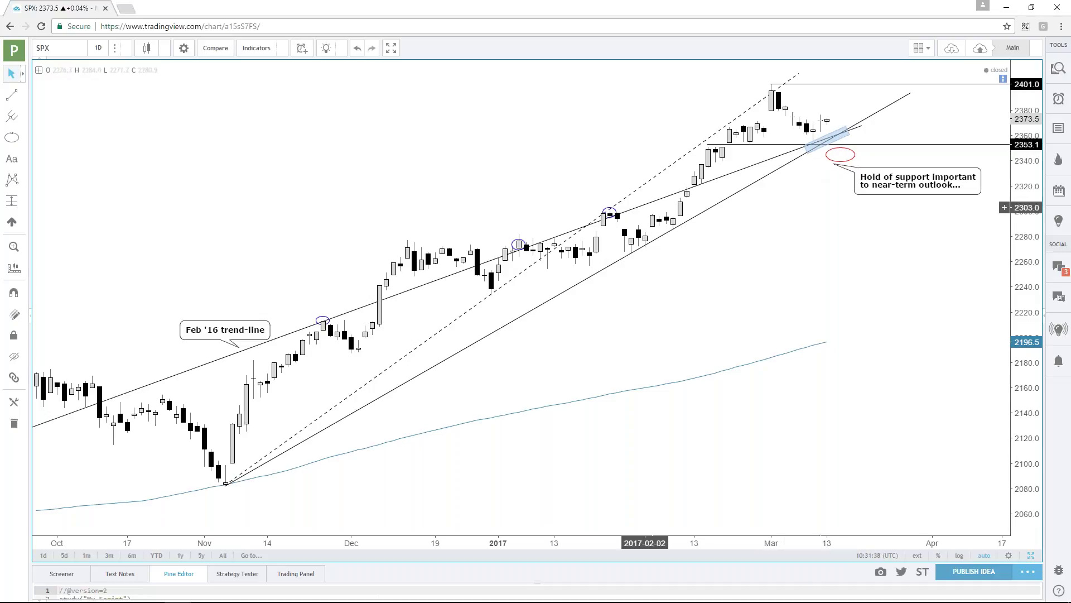
scroll(821, 259, "up", 1)
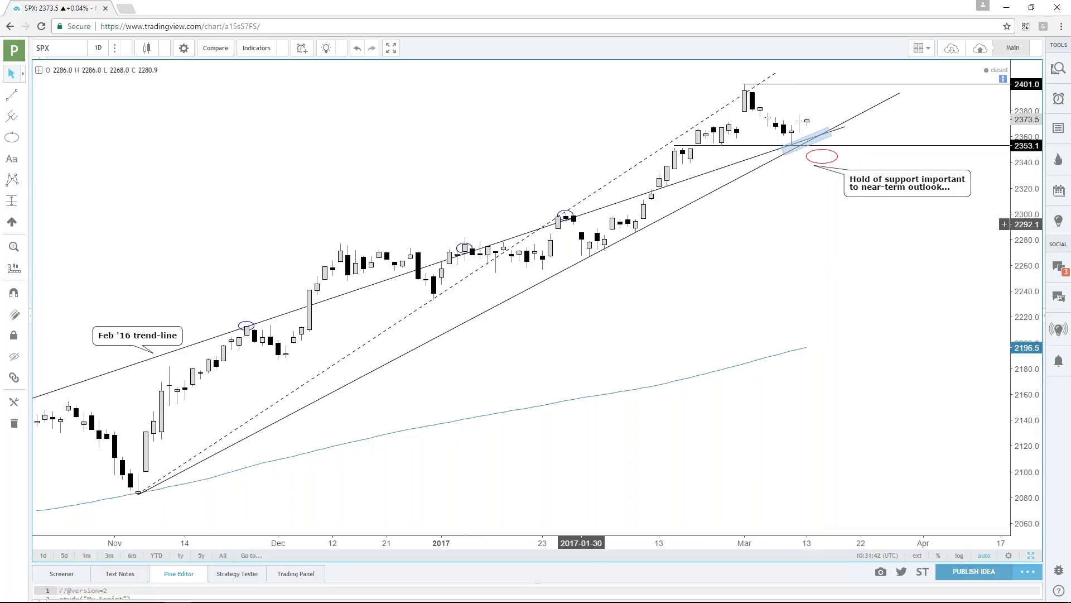
left_click(66, 50)
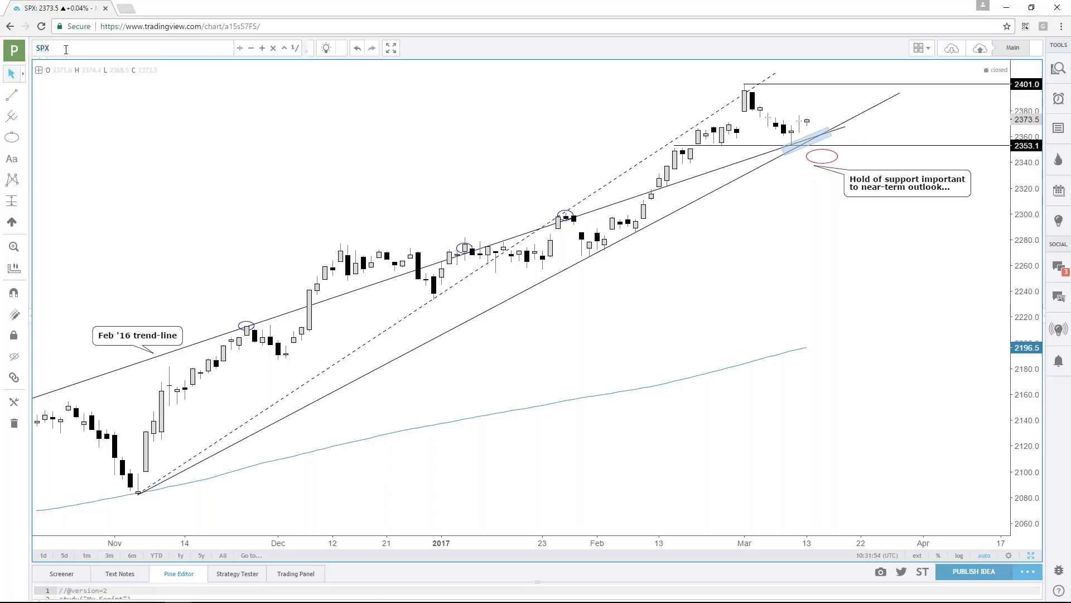
Load the CAC40 chart and switch it to 1-month candles
type("CAC")
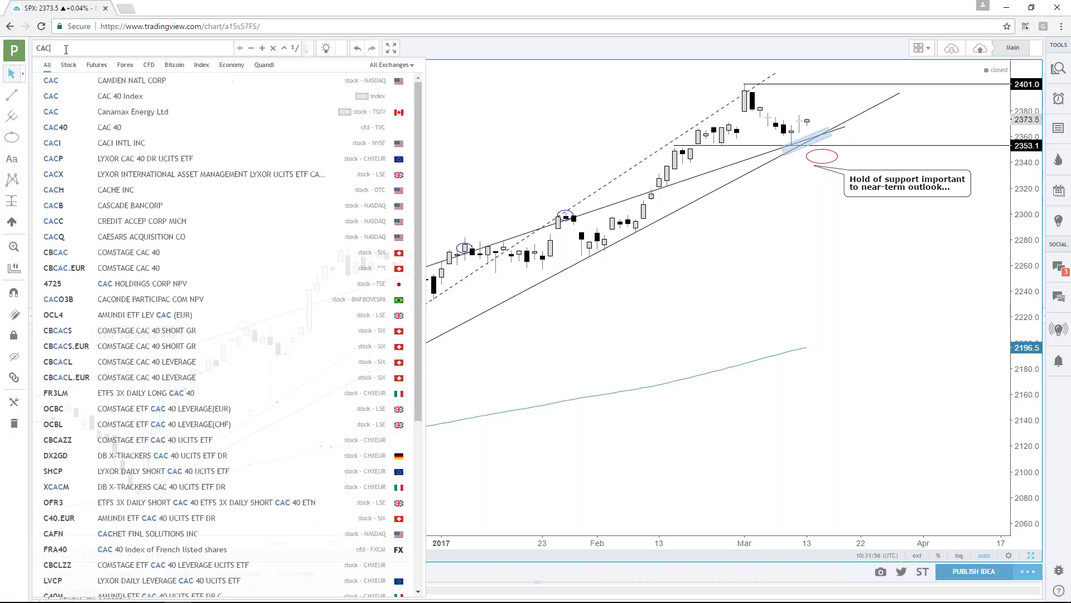
type("40")
key("Return")
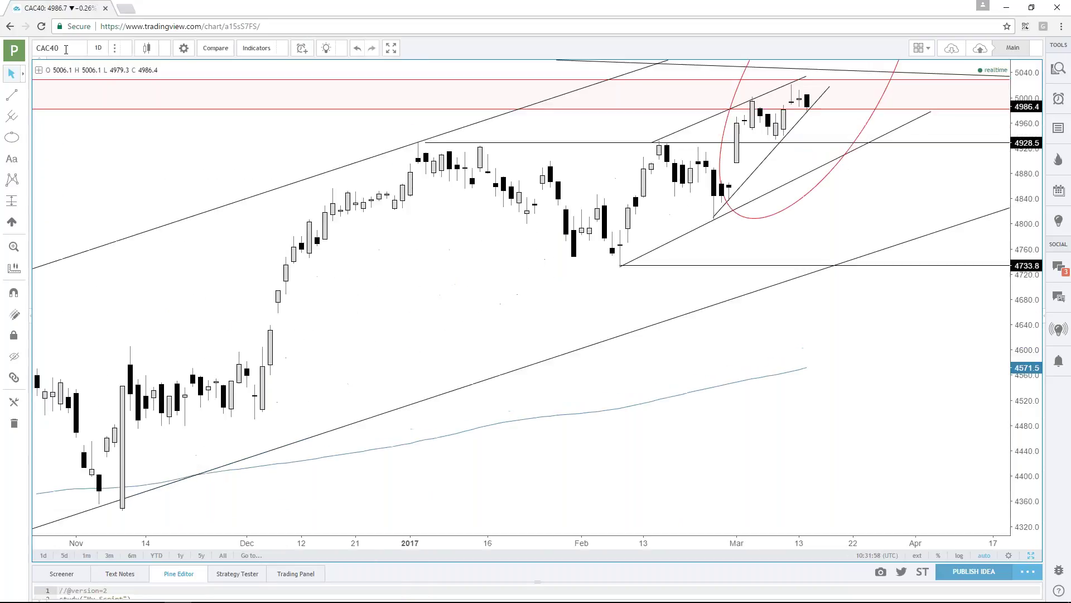
scroll(414, 258, "down", 3)
left_click(98, 48)
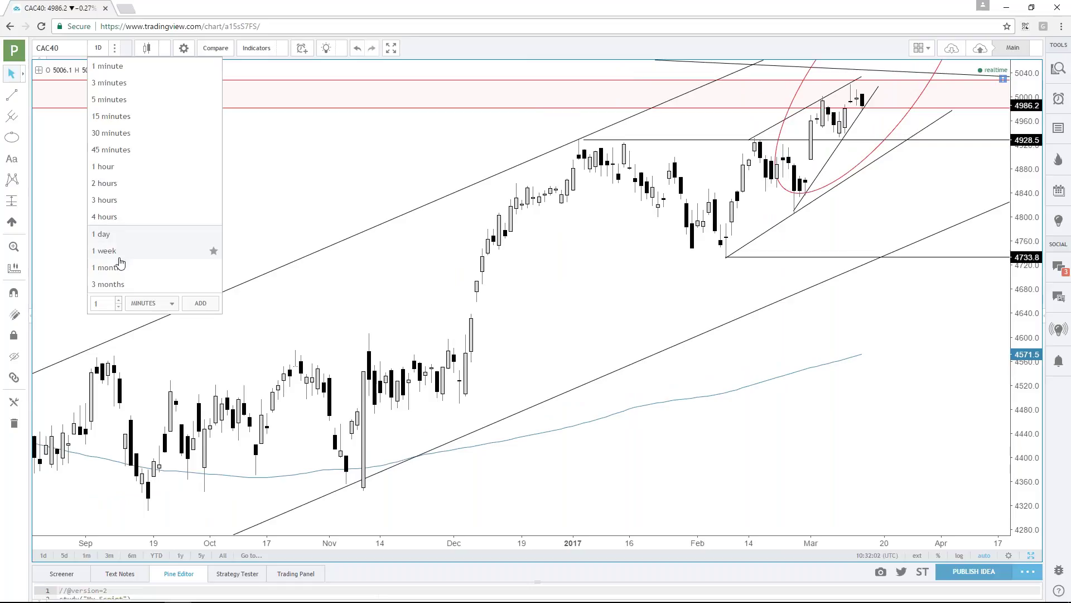
left_click(109, 268)
Review the long-term monthly downtrend line, then return CAC40 to 1-day candles
scroll(685, 272, "down", 5)
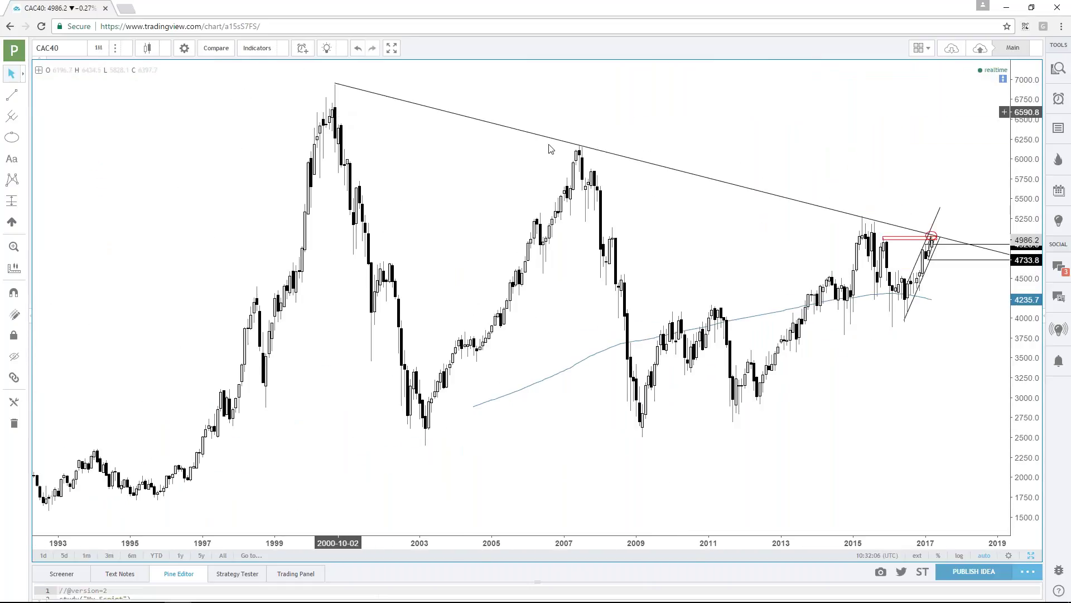
scroll(851, 168, "up", 4)
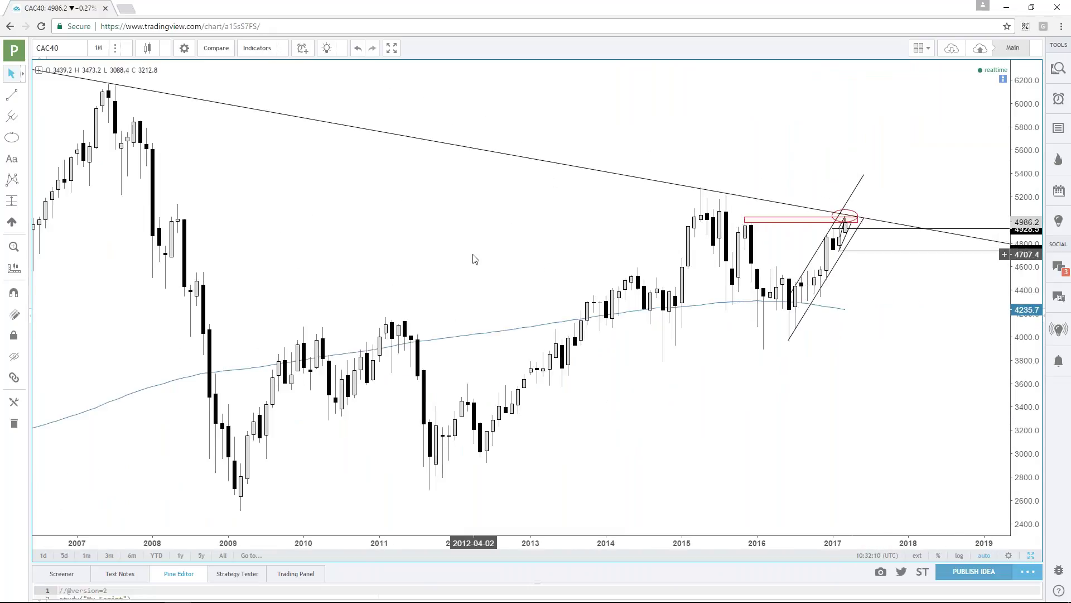
scroll(471, 254, "down", 2)
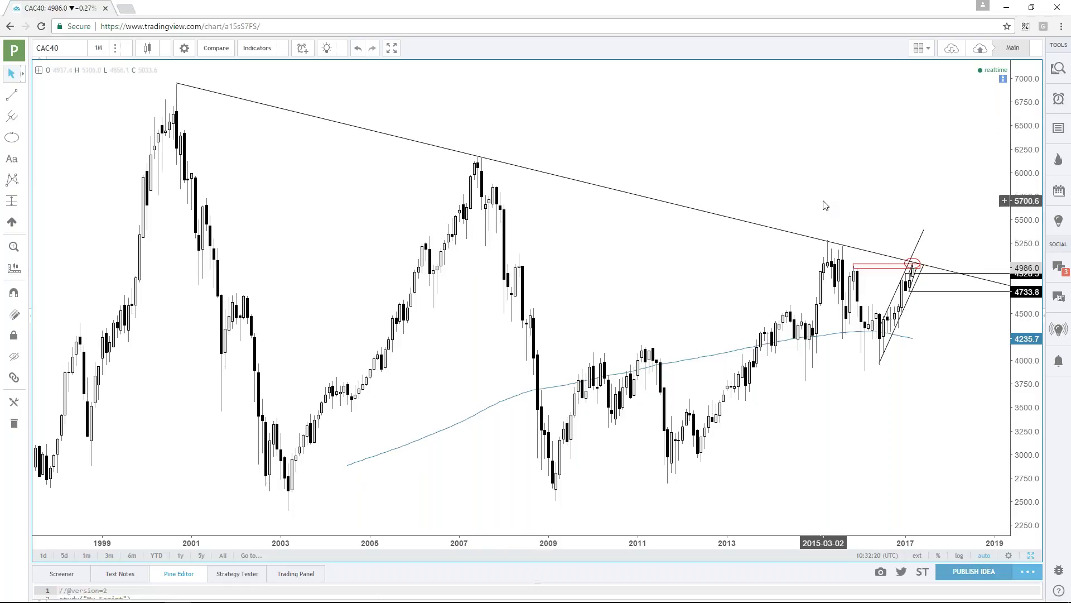
scroll(821, 208, "up", 3)
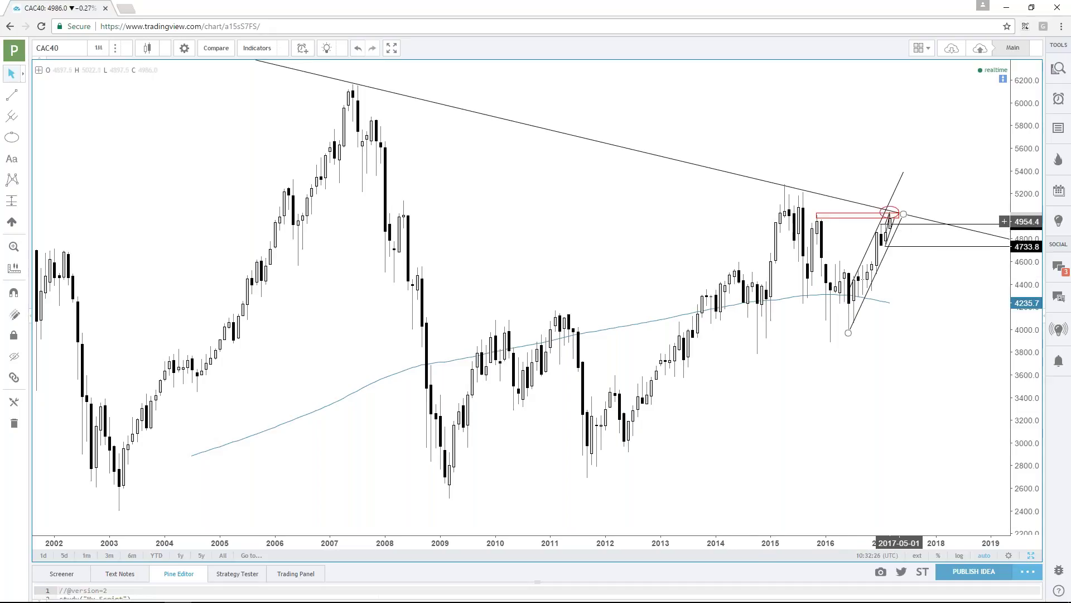
scroll(813, 161, "up", 2)
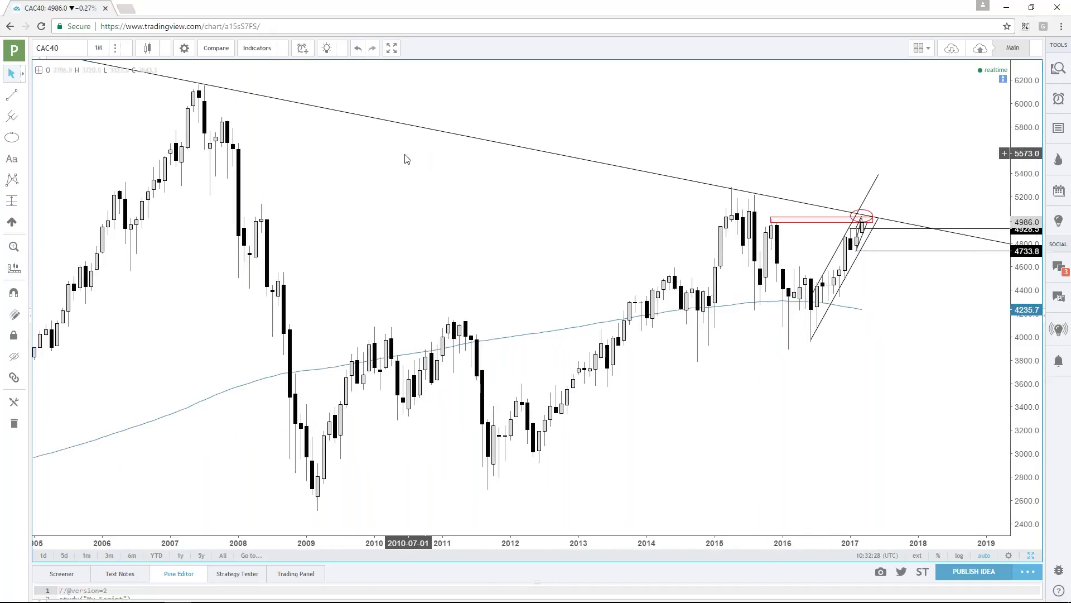
left_click(99, 50)
left_click(113, 235)
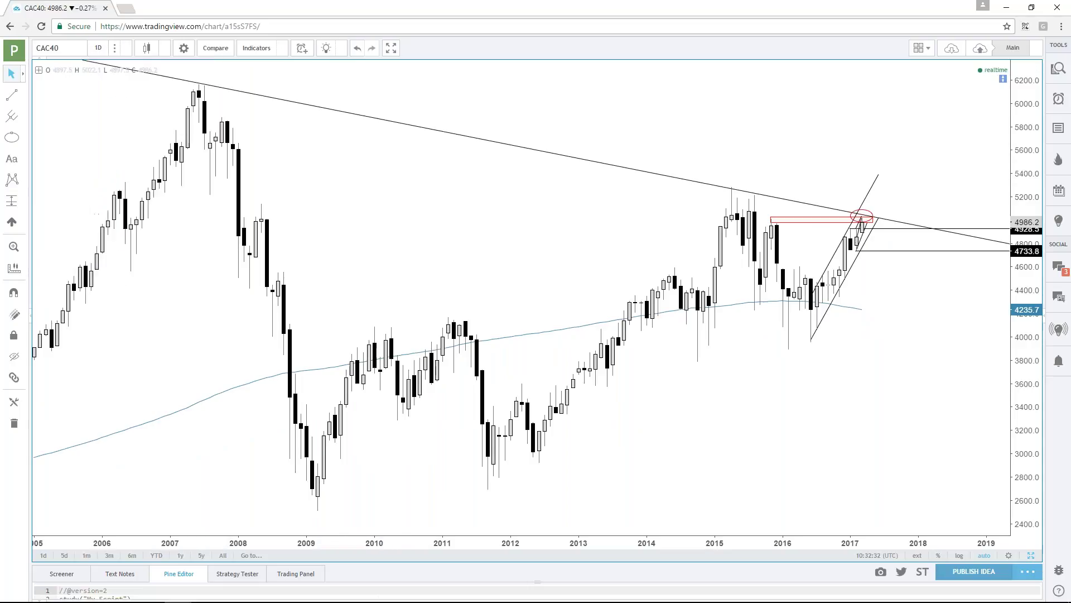
left_click(66, 50)
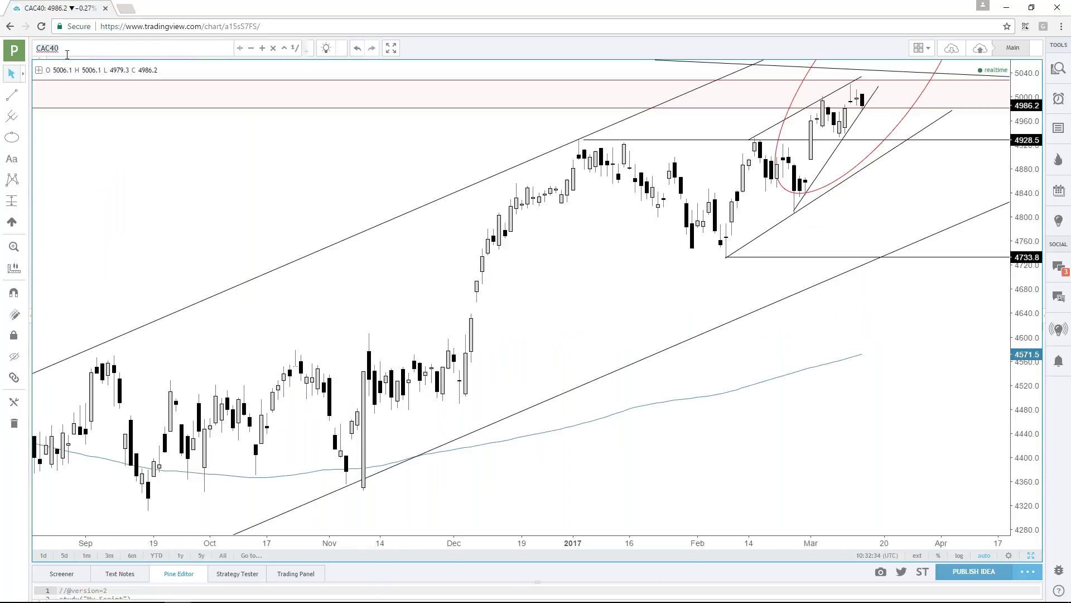
Load the NDX (NASDAQ 100) daily chart and adjust zoom on its rising channel
type("NDX")
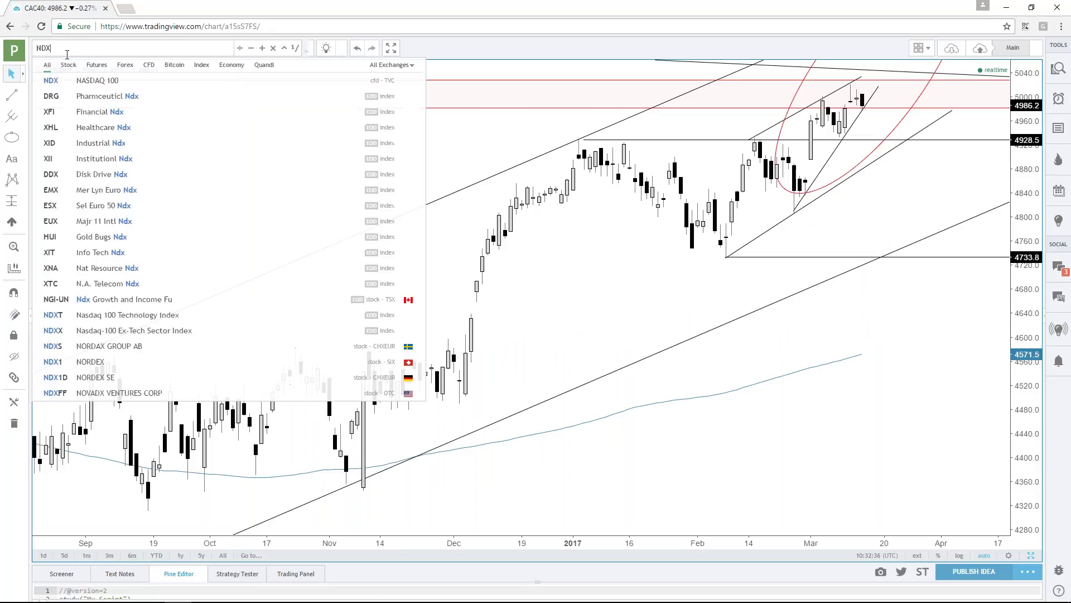
key("Return")
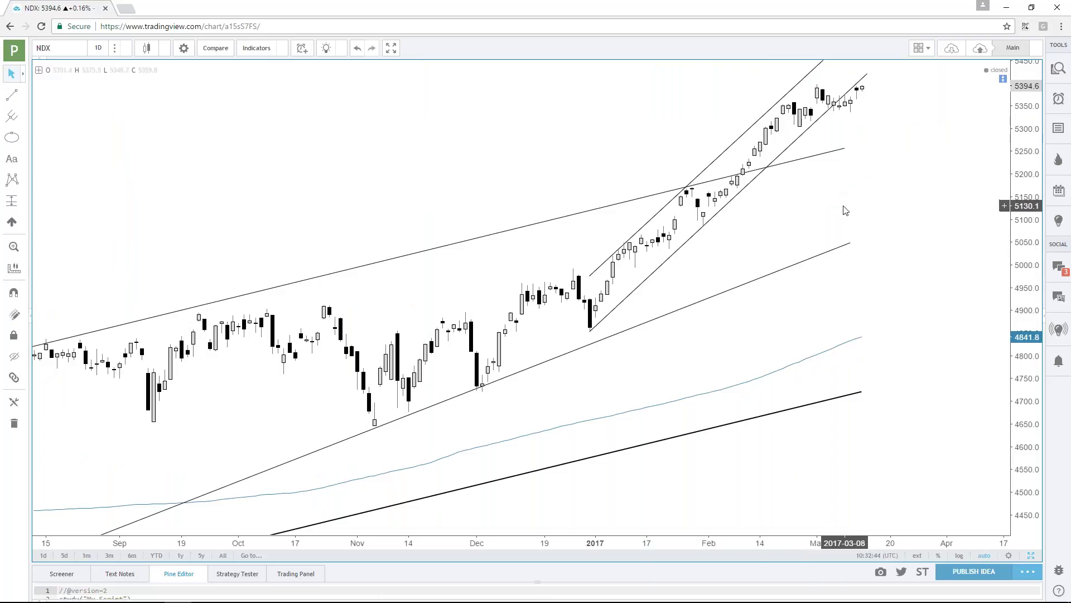
scroll(846, 210, "up", 1)
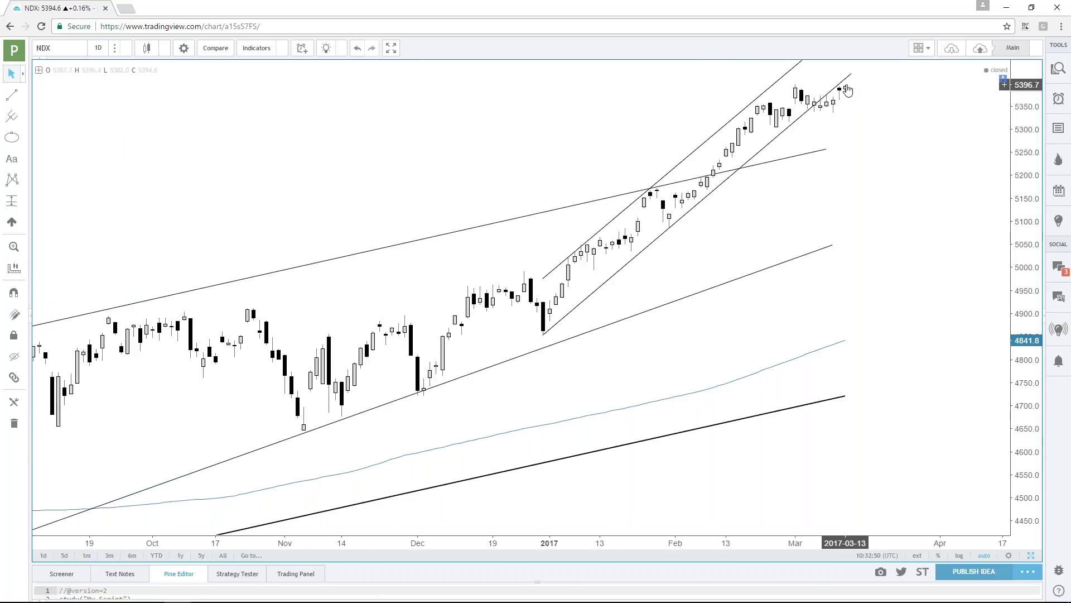
scroll(868, 225, "down", 1)
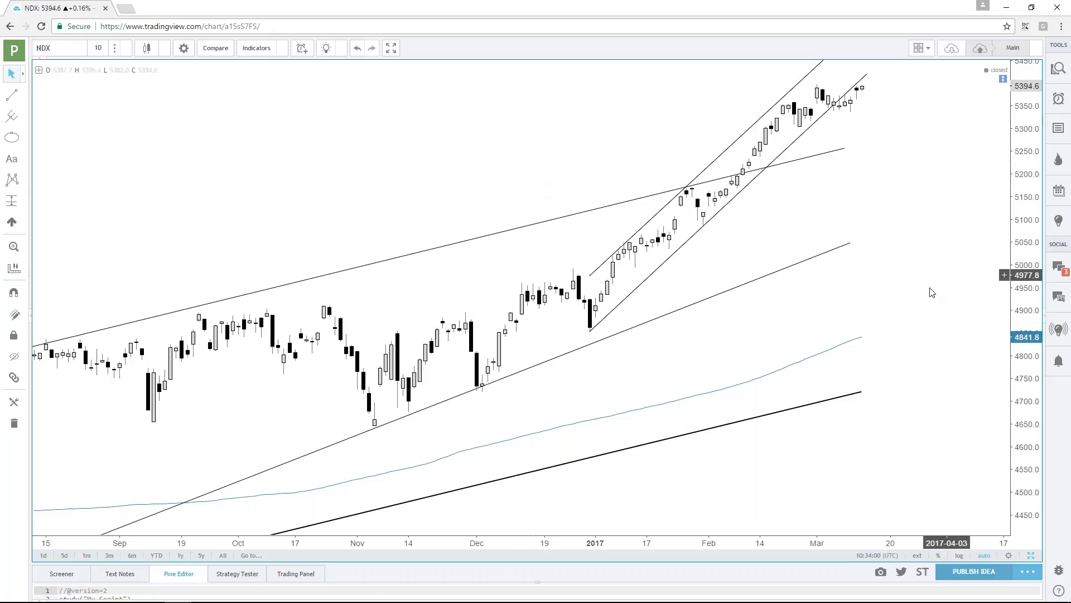
scroll(927, 293, "up", 1)
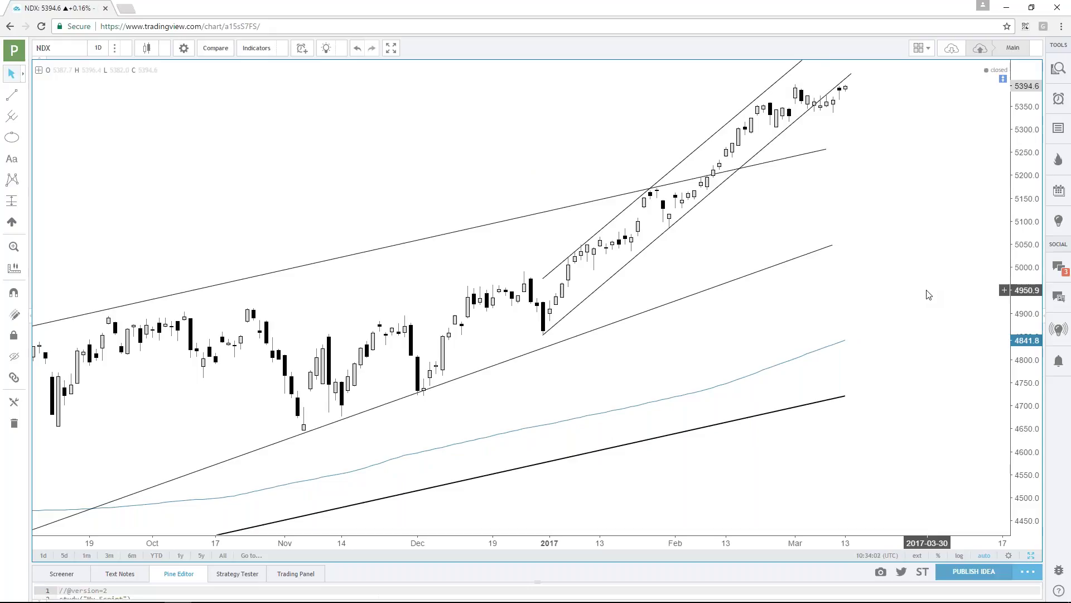